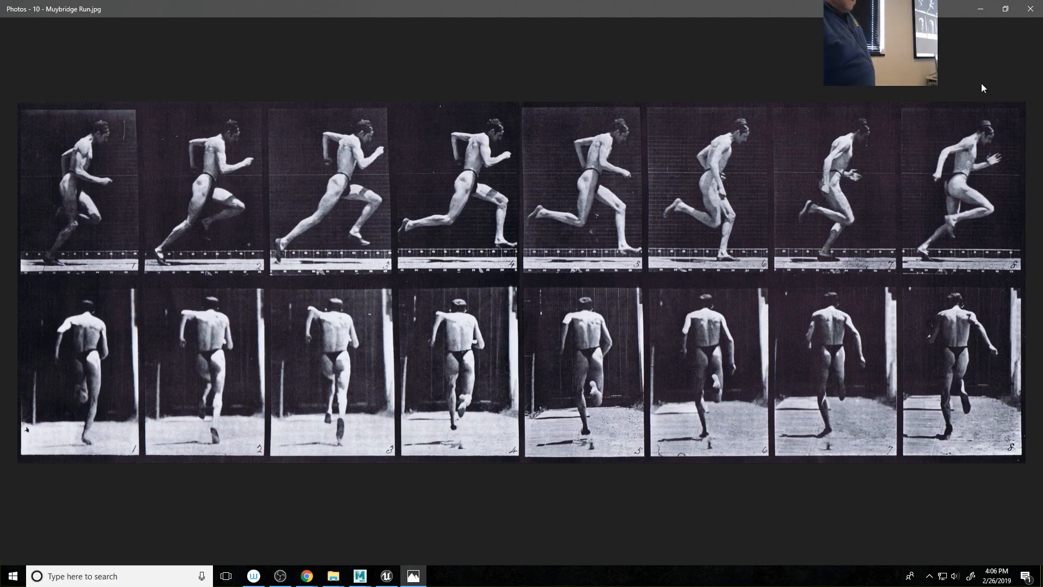
Close the Muybridge run image and the 11 - videoplayback.mp4 clip, and scrub through 12 - 84775512.mp4 to study the running motion before closing it
left_click(1030, 9)
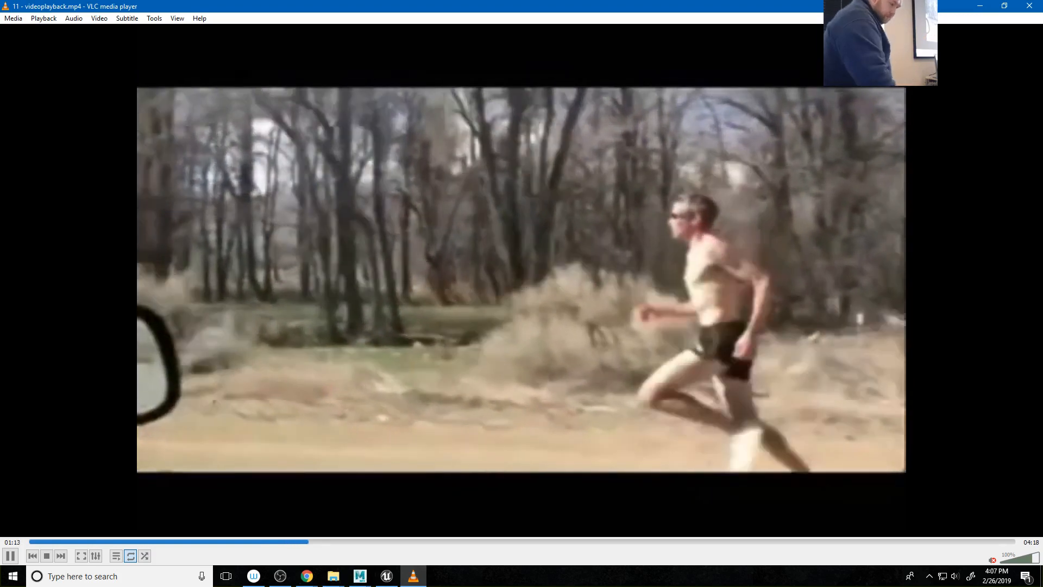
left_click(1029, 5)
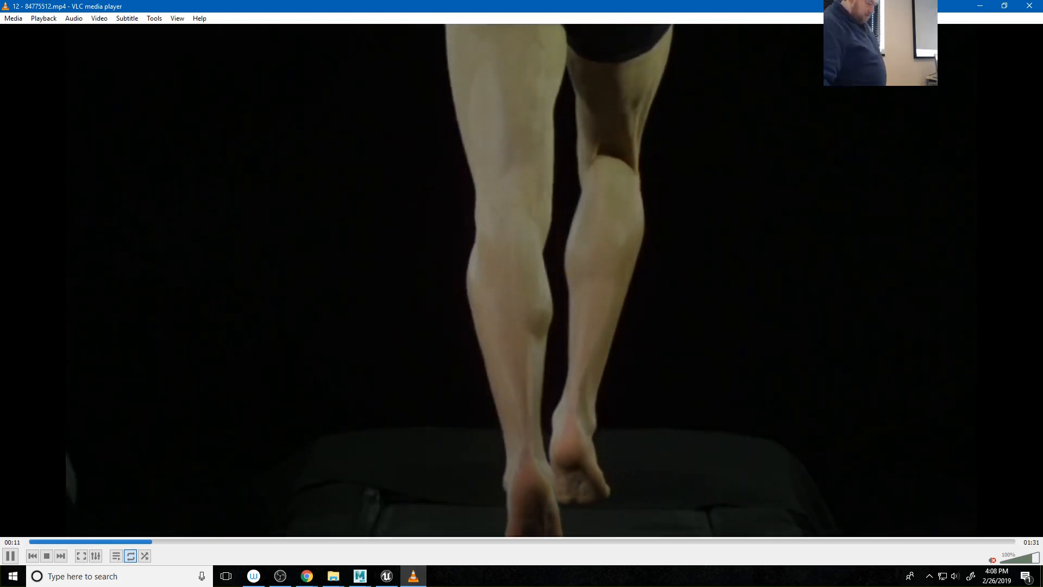
left_click(93, 541)
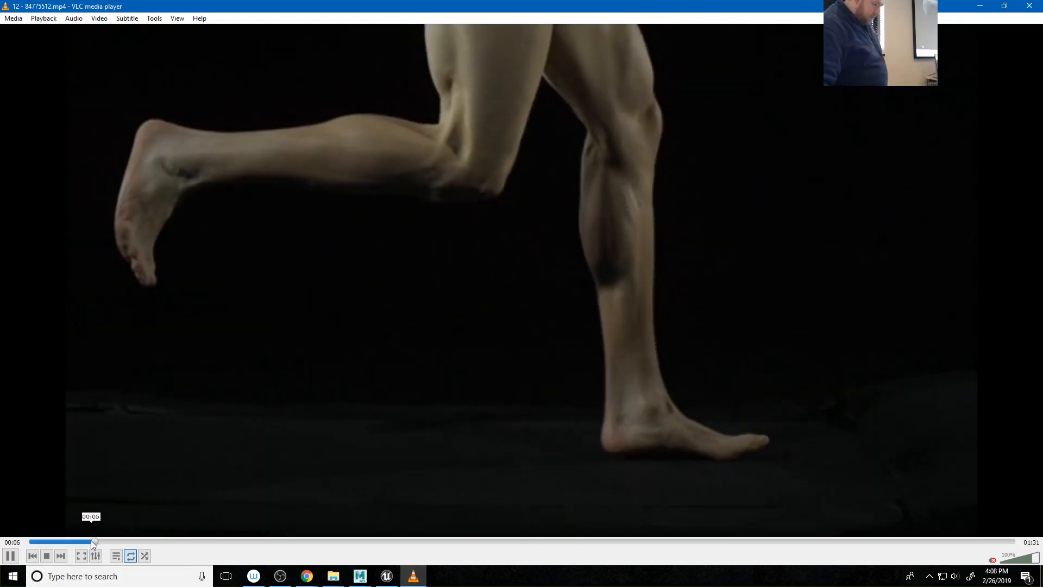
left_click(59, 541)
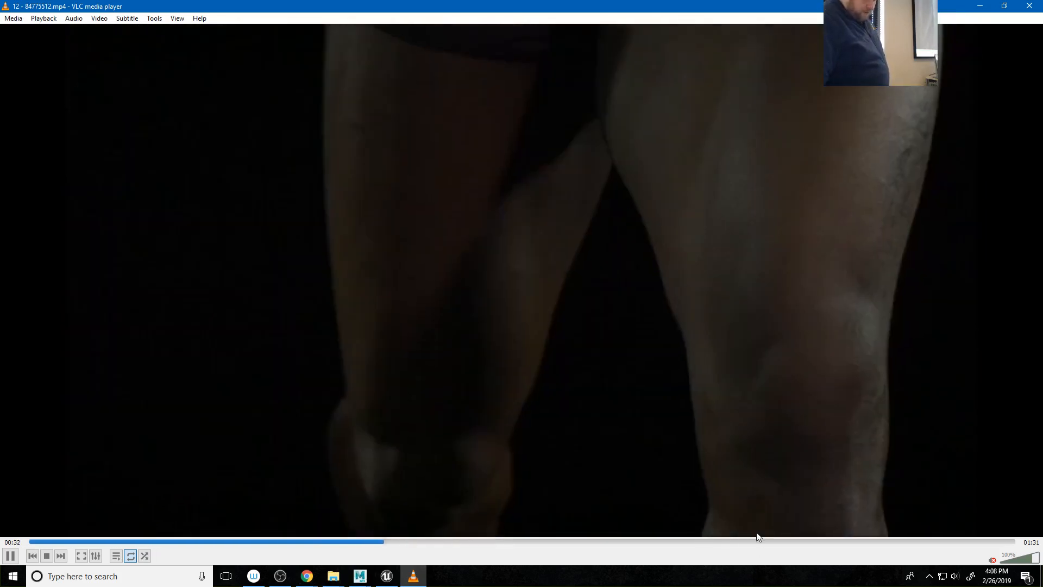
left_click(713, 542)
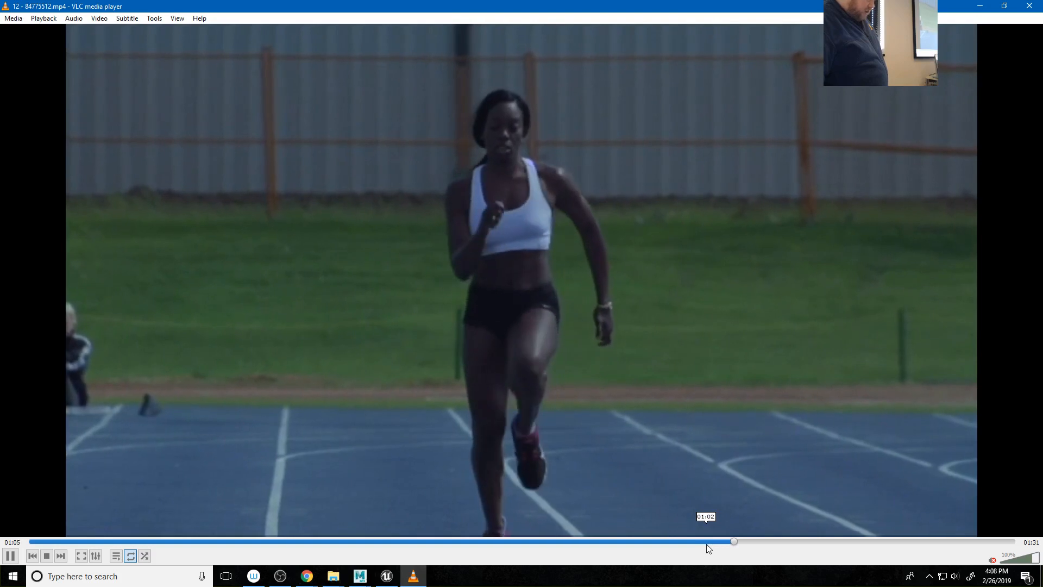
left_click_drag(708, 542, 693, 542)
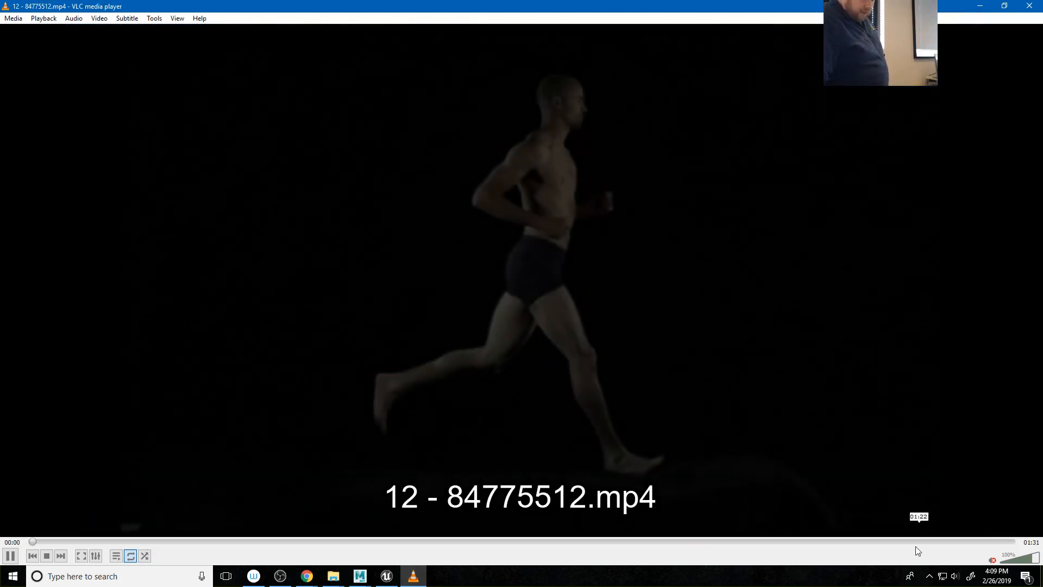
left_click(905, 542)
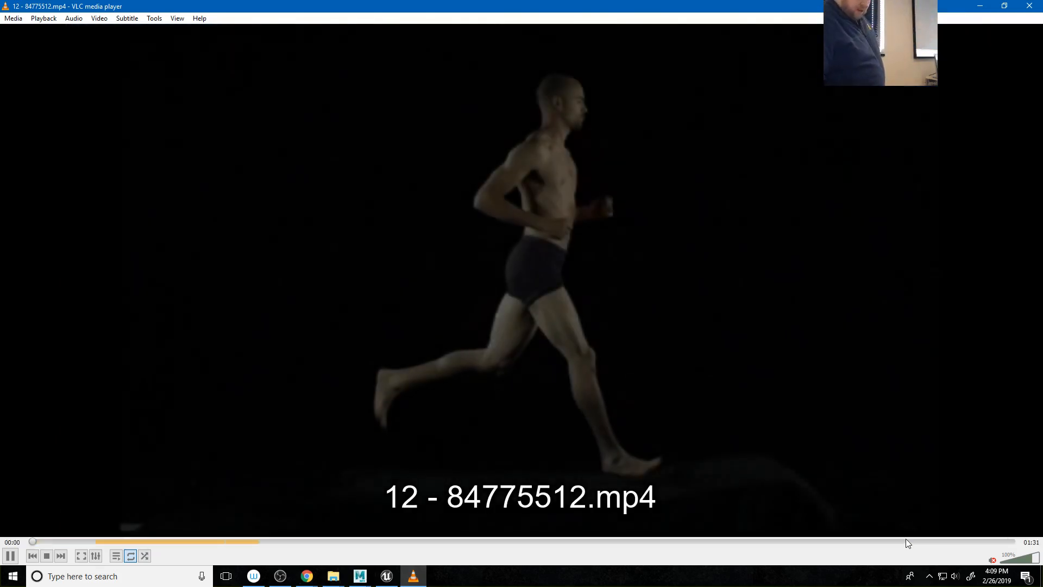
left_click(864, 542)
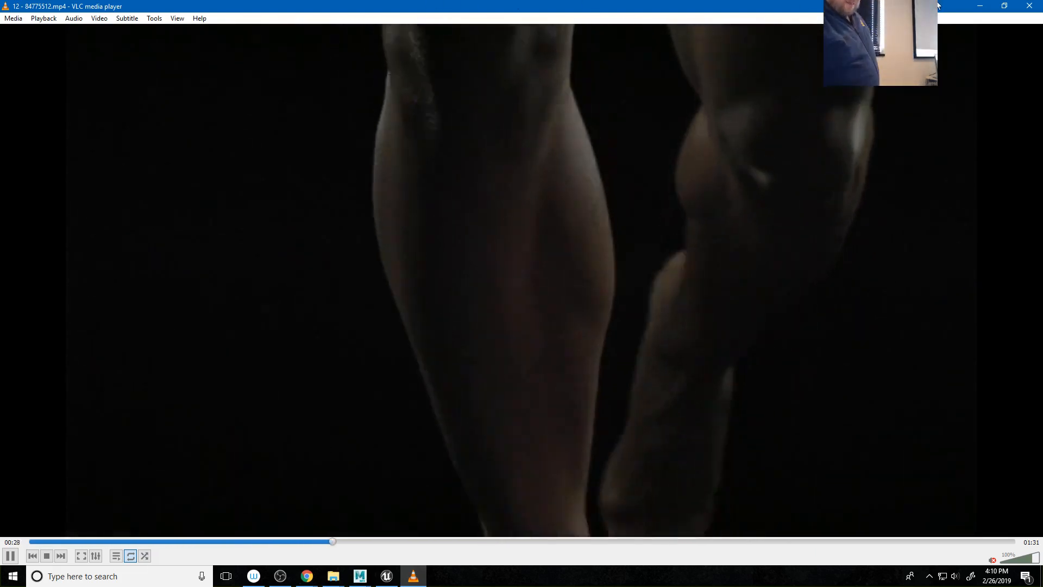
key("alt+F4")
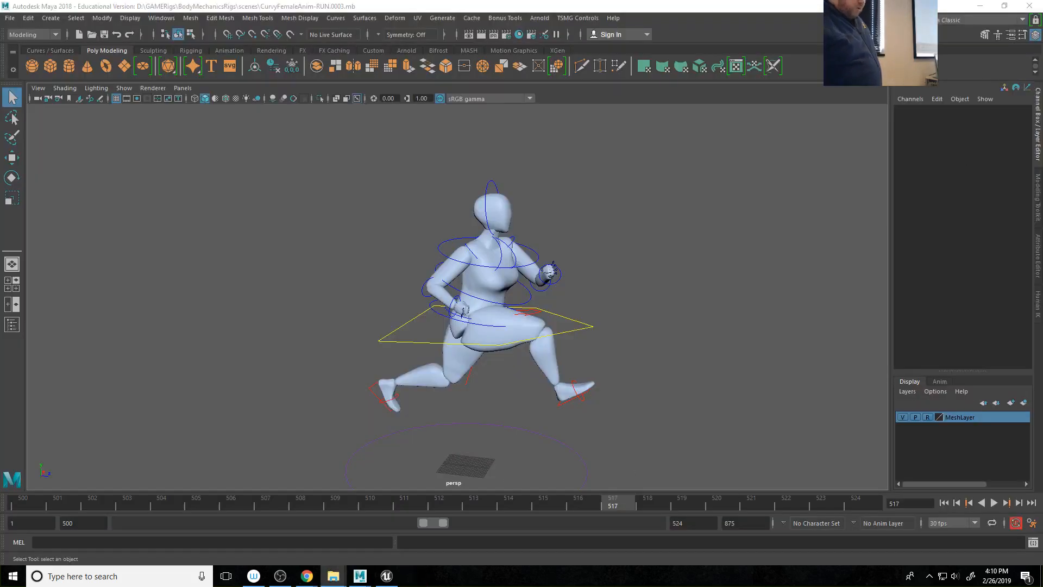
Play back the character's run cycle in Maya to review the leg motion, and stop playback
left_click(994, 503)
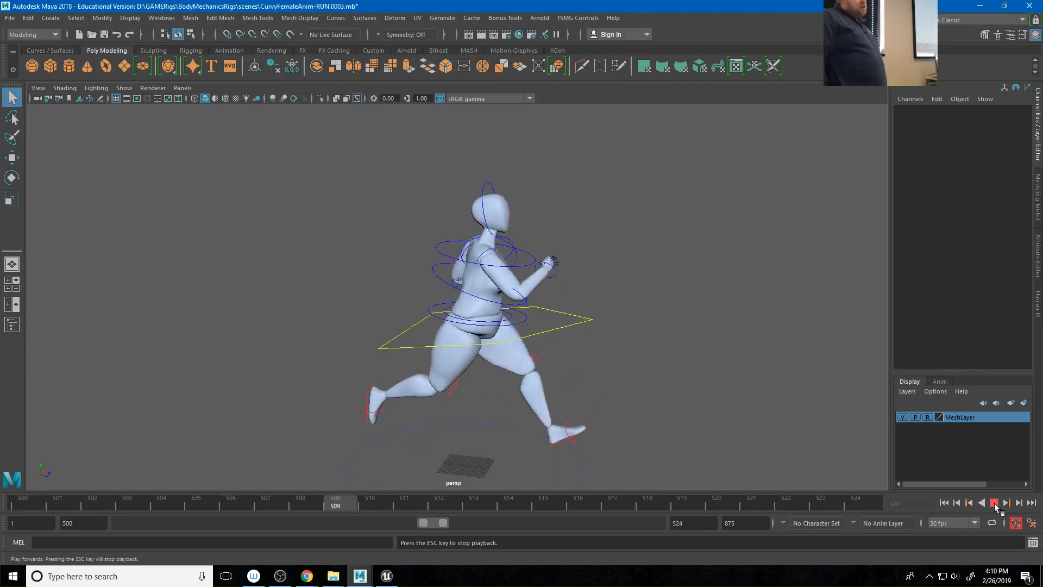
left_click(994, 503)
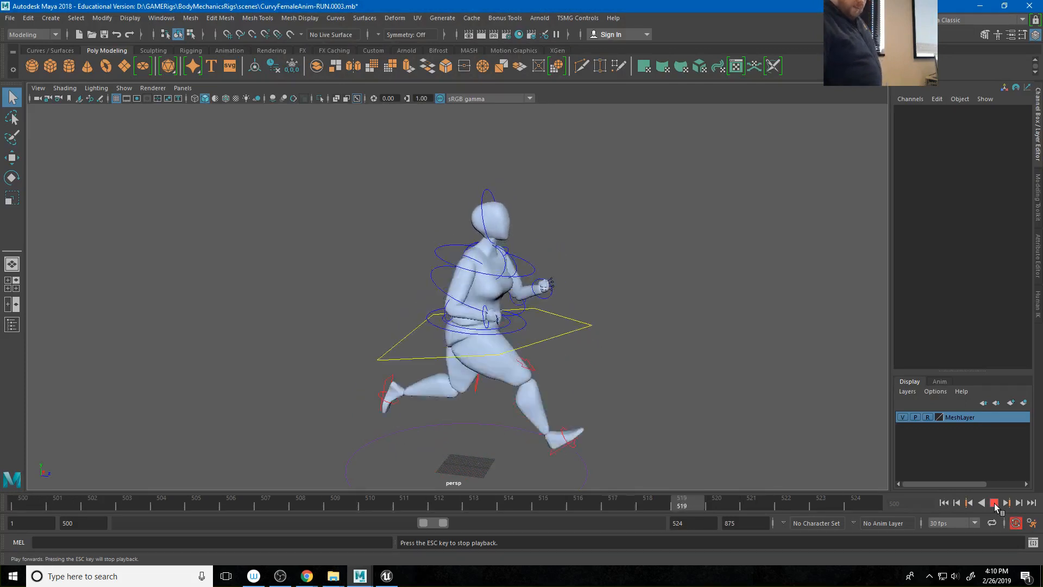
key("alt+v")
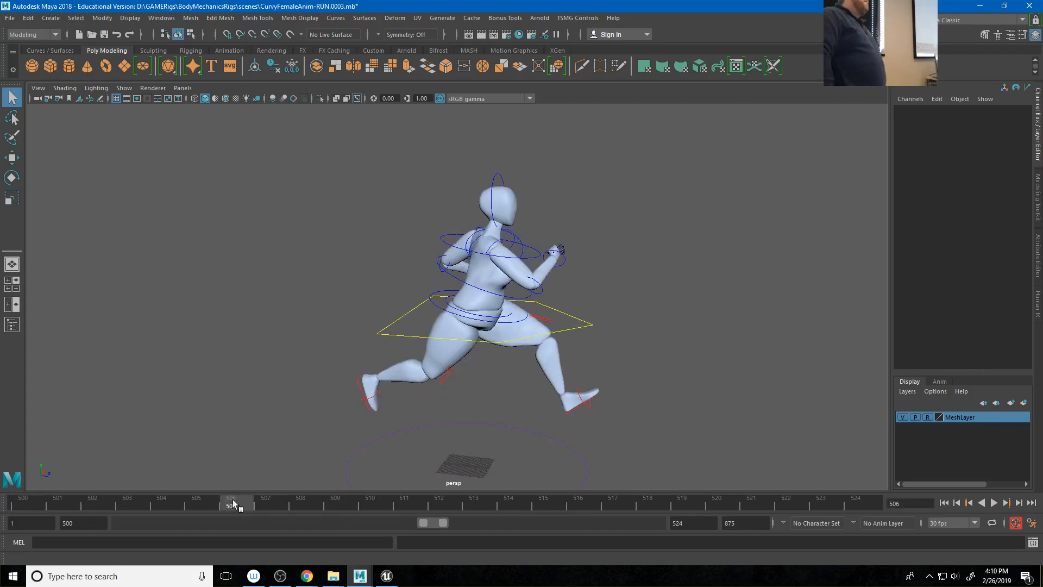
At frame 506, move the left foot IK control down and back to about Translate Y 18.8 and Translate Z 36.2
left_click(567, 417)
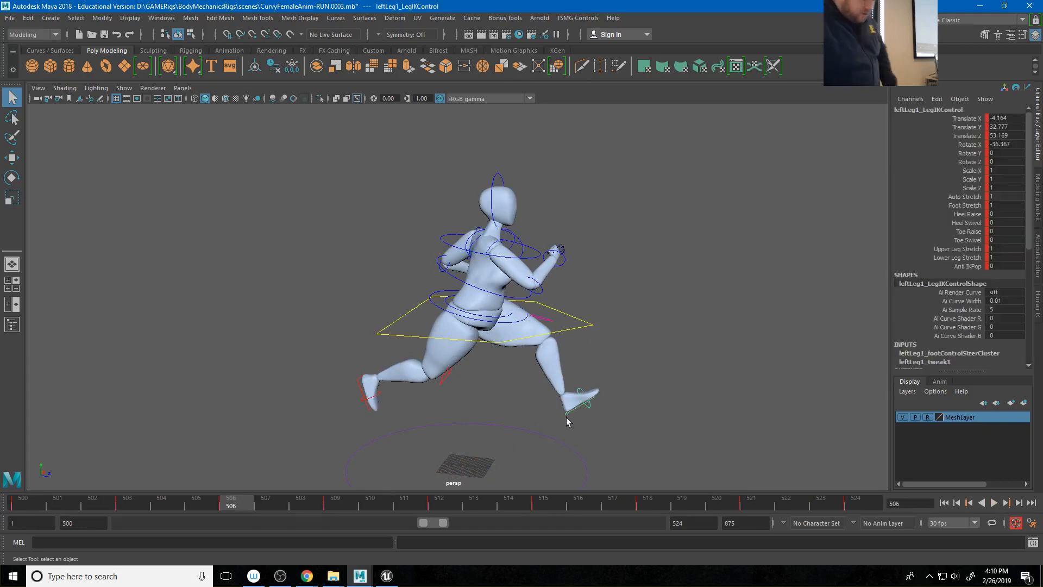
key("w")
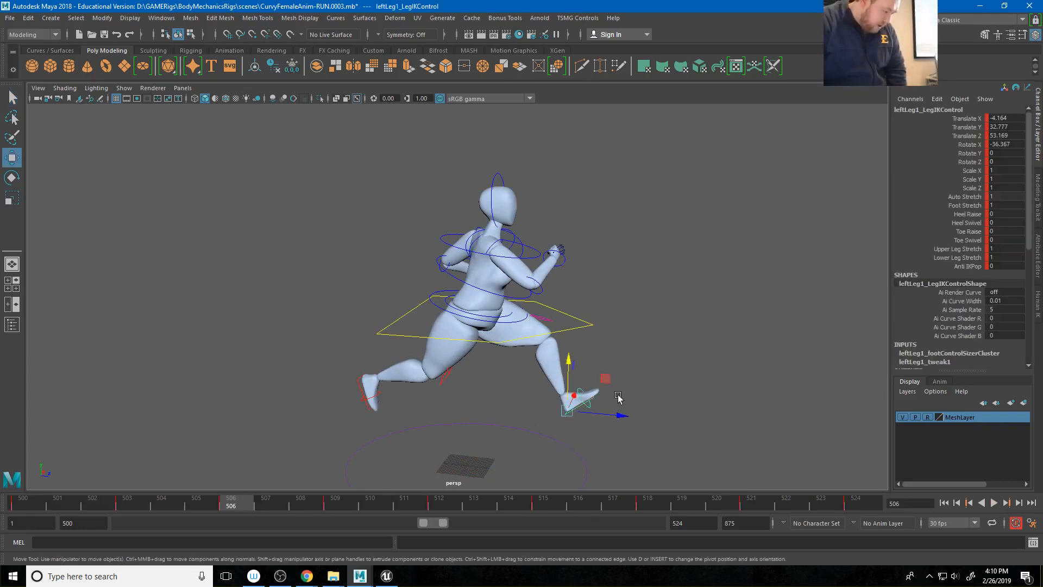
left_click_drag(612, 414, 587, 417)
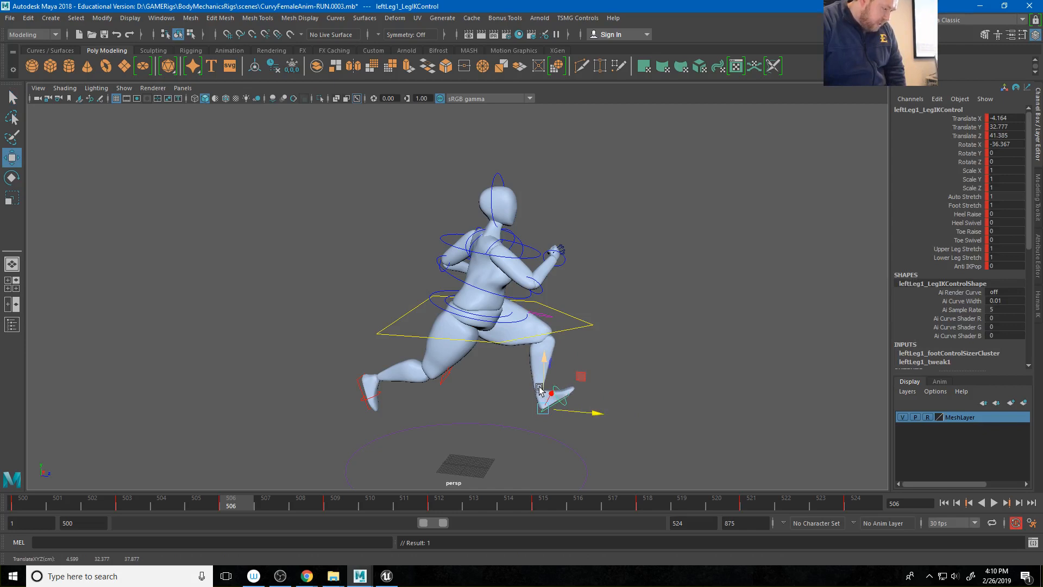
left_click_drag(541, 386, 539, 413)
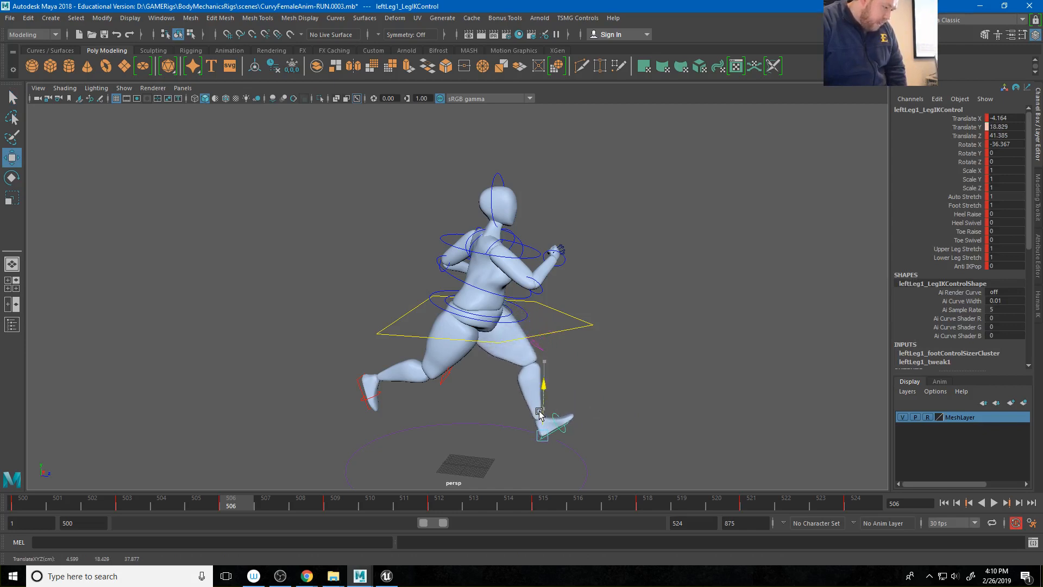
key("comma")
key("period")
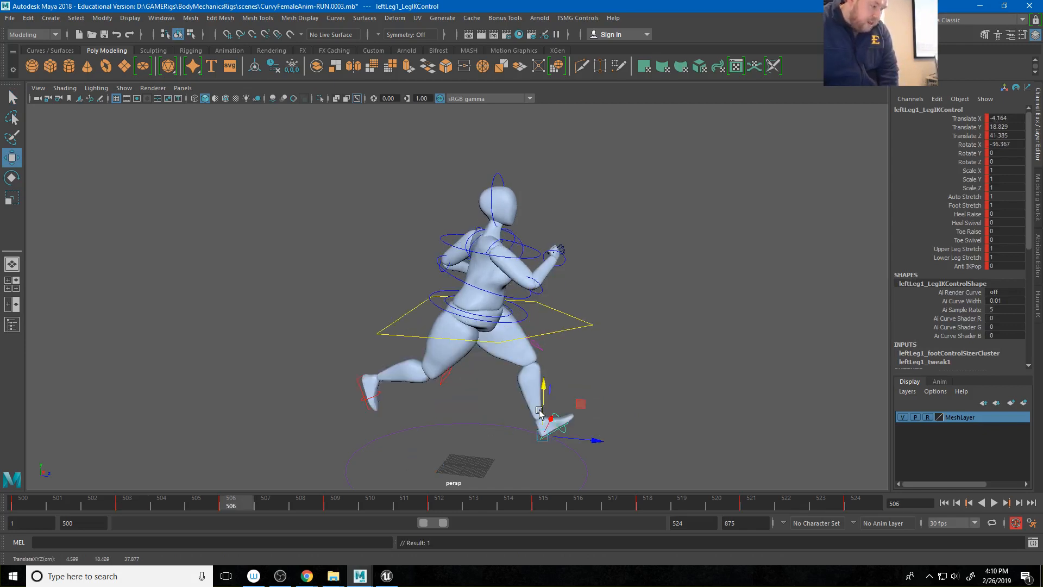
key("period")
key("comma")
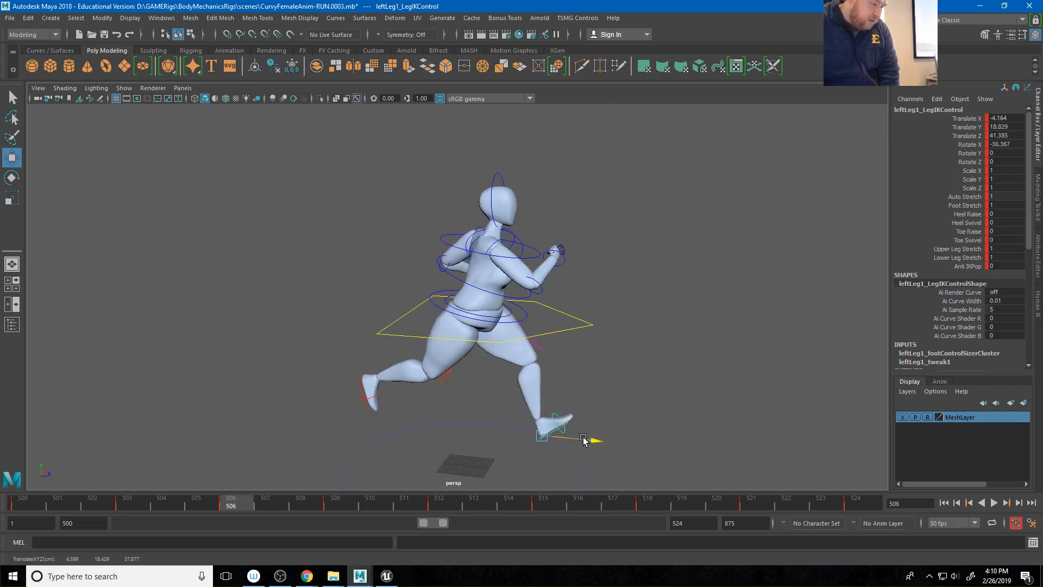
left_click_drag(583, 440, 573, 441)
Rotate the left foot IK control to about -22 on X at frame 506 and check the pose against the neighbouring keyframes
key("e")
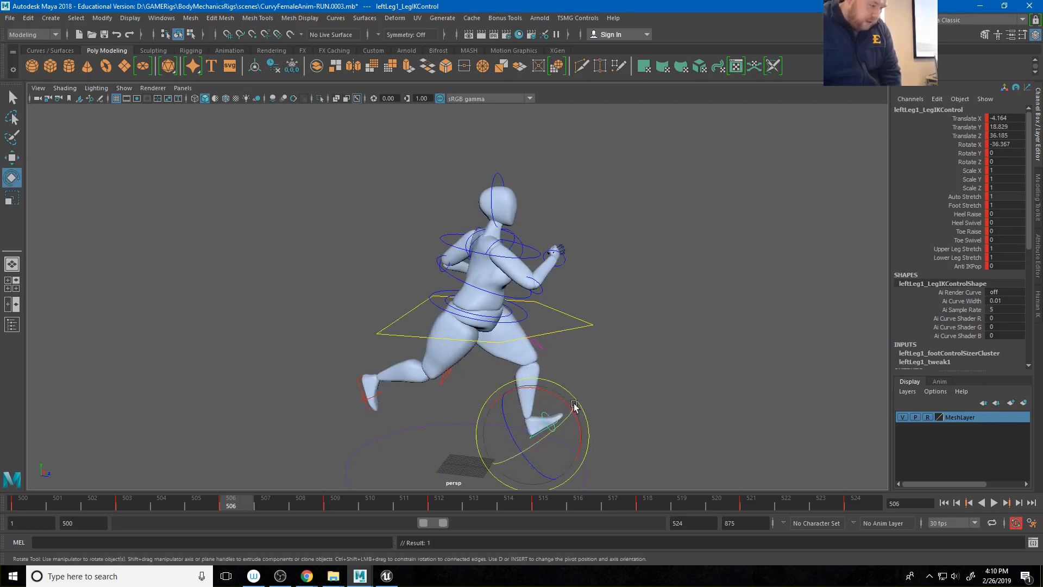
left_click_drag(558, 406, 565, 416)
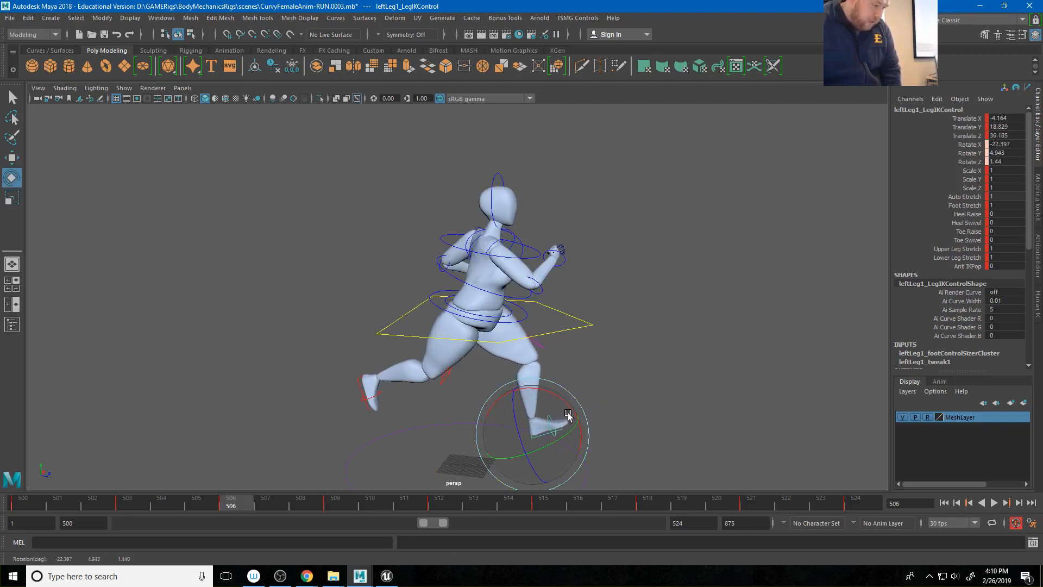
key("comma")
key("period")
key("comma")
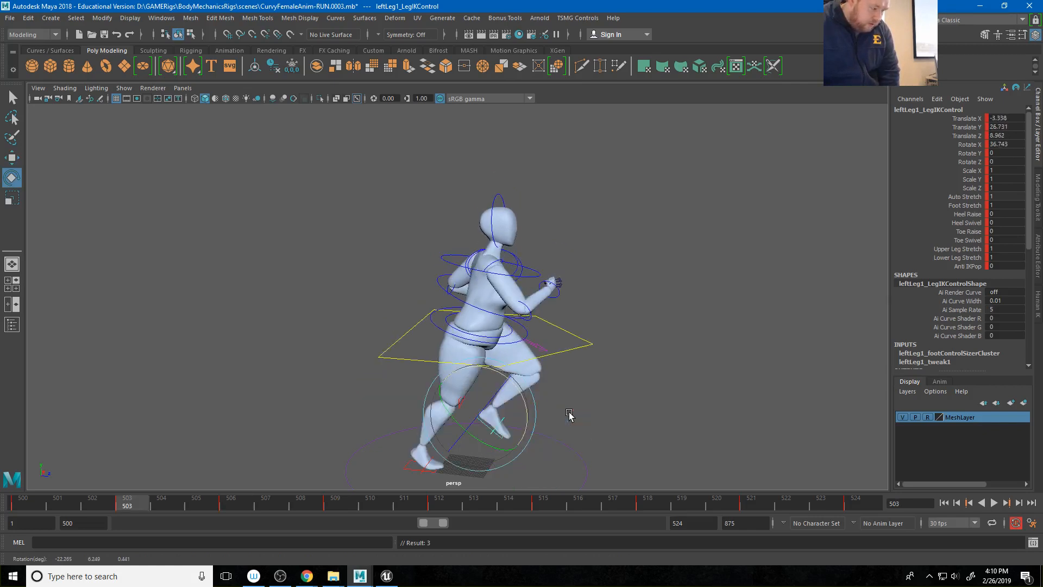
key("comma")
At frame 518, move the right foot IK control to about Translate Y 21.7 and Z 48.7, and rotate it to about -35.4 on X
key("period")
key("period")
key("period")
key("period")
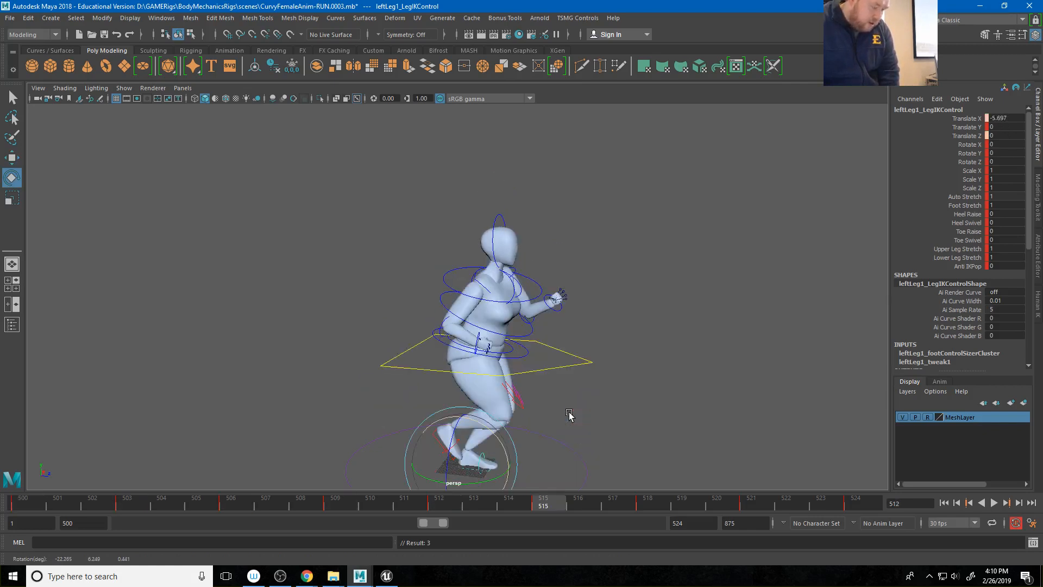
key("period")
left_click(588, 397)
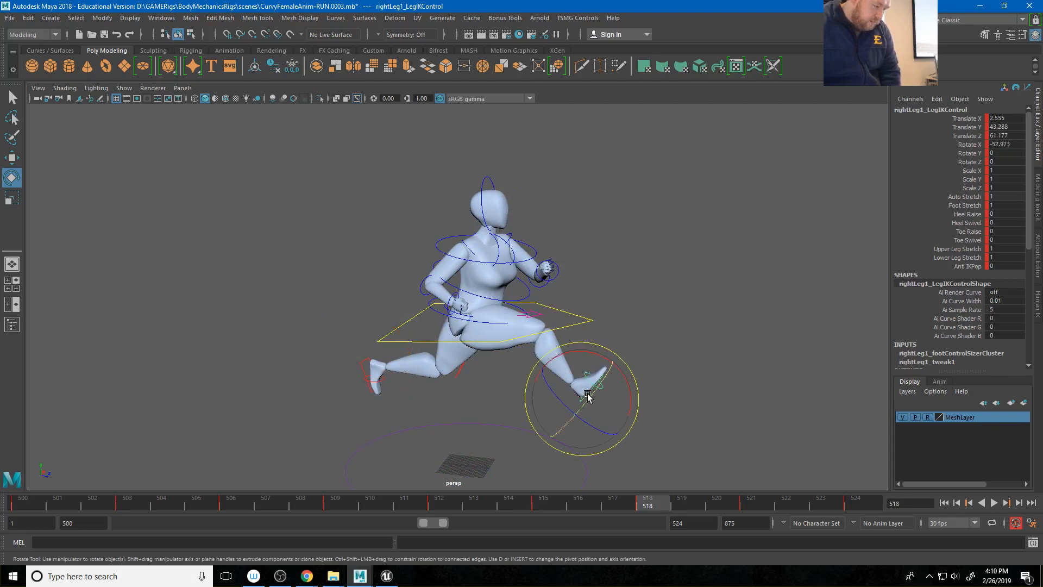
key("w")
left_click_drag(581, 375, 579, 386)
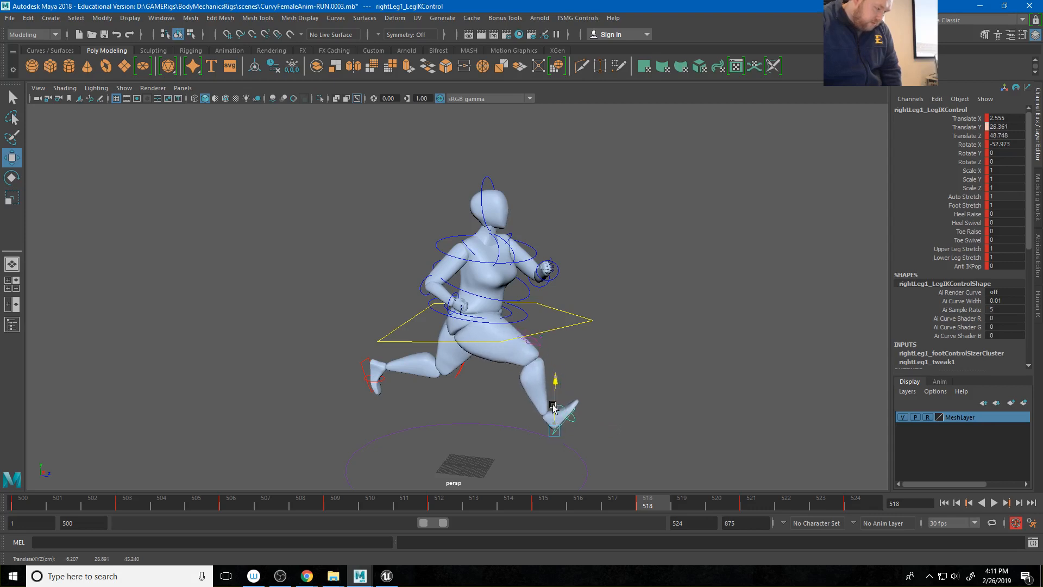
key("e")
left_click_drag(565, 417, 580, 404)
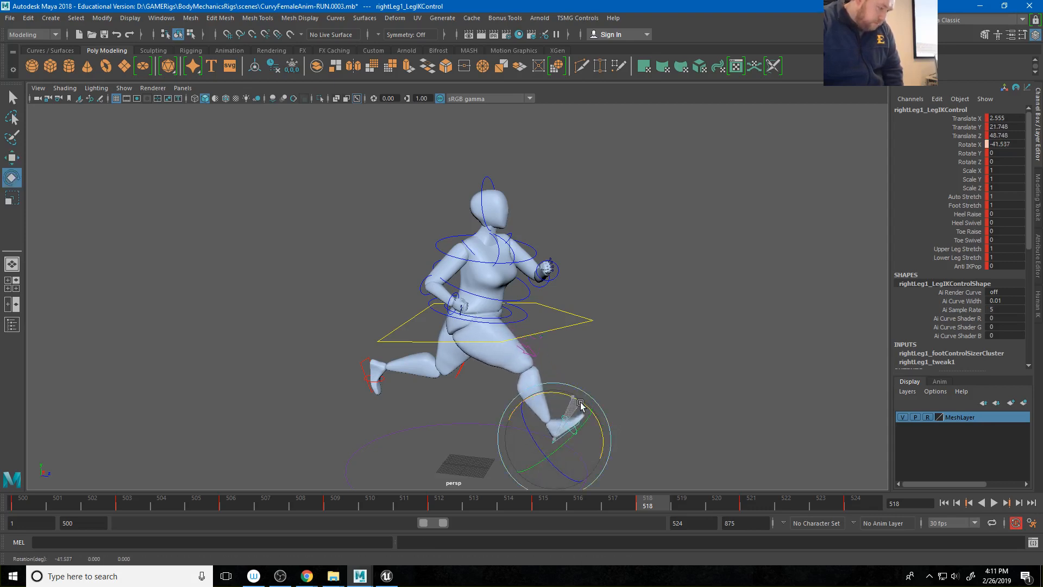
Play back the run cycle to check both adjusted foot poses, and stop playback
left_click(997, 506)
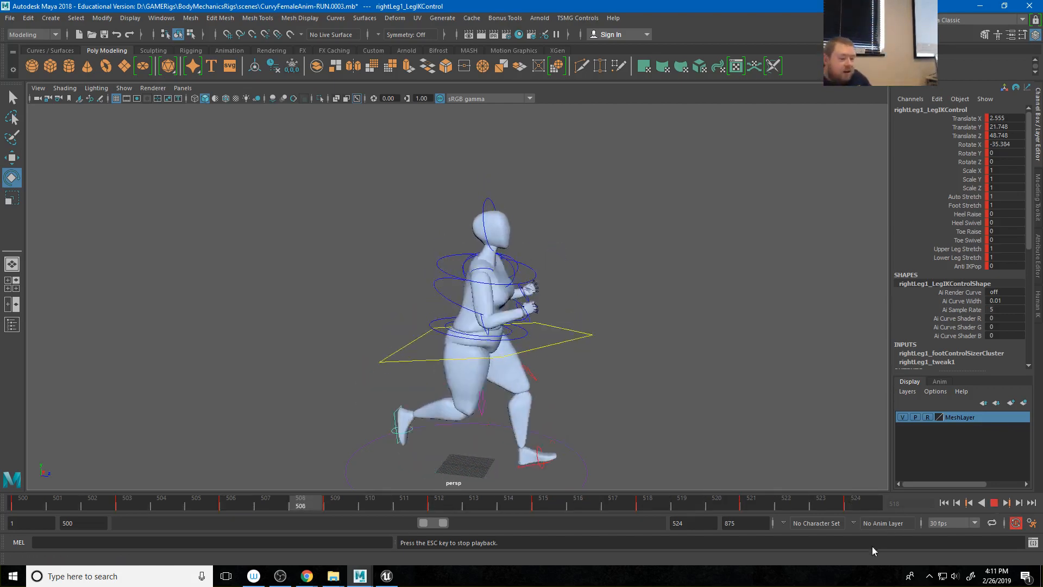
left_click(994, 504)
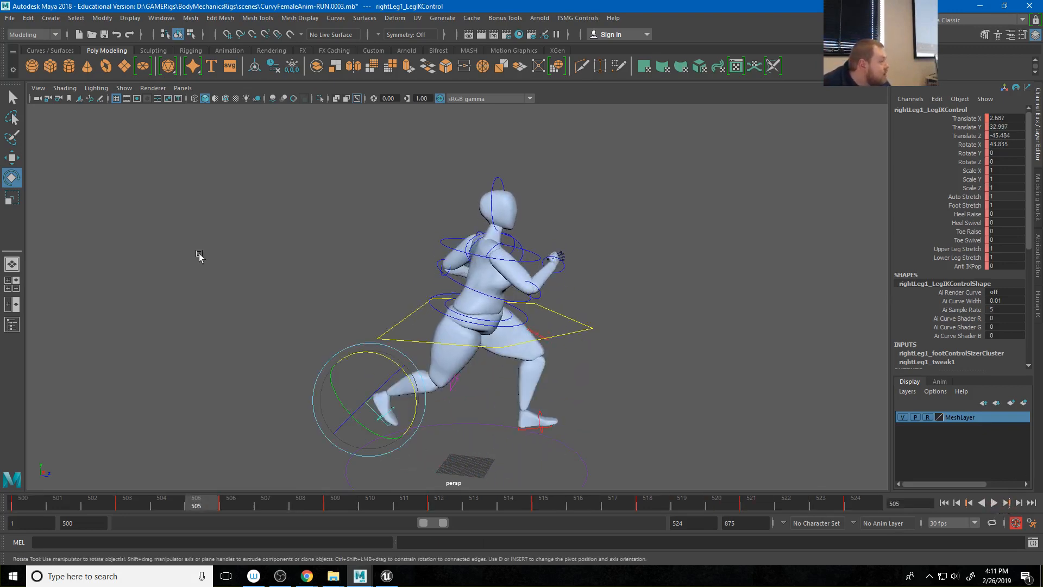
Select all of the rig's controls with the custom selection script and extend the playback range to frames 1 through 875
left_click(373, 51)
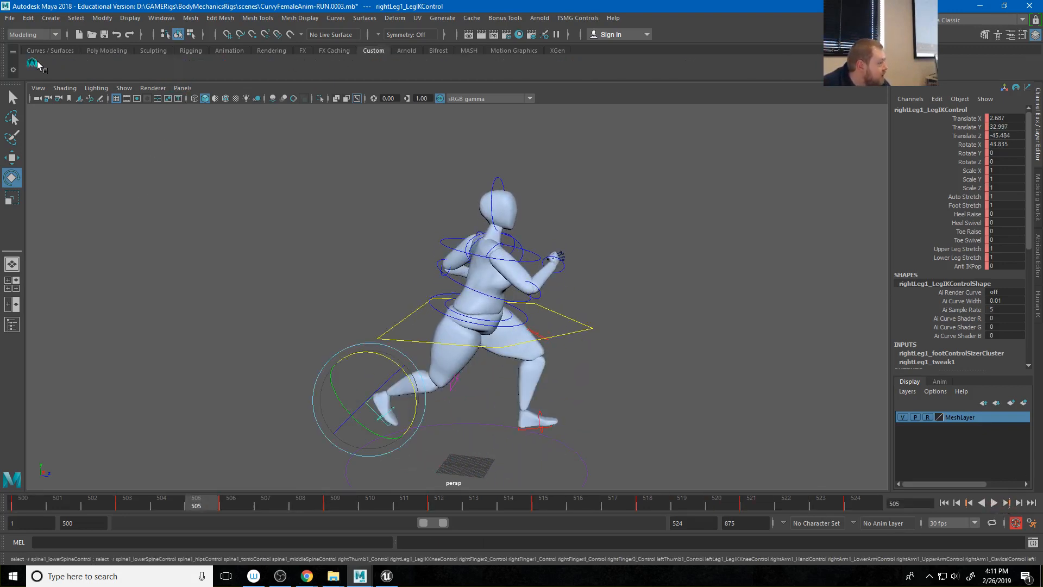
left_click(438, 266)
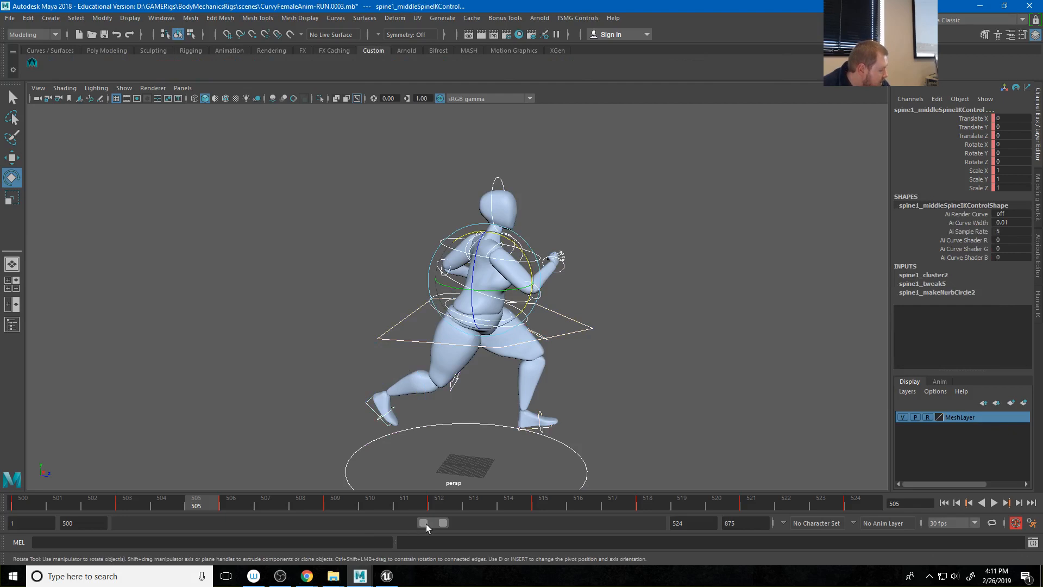
left_click_drag(426, 524, 397, 523)
left_click(561, 505)
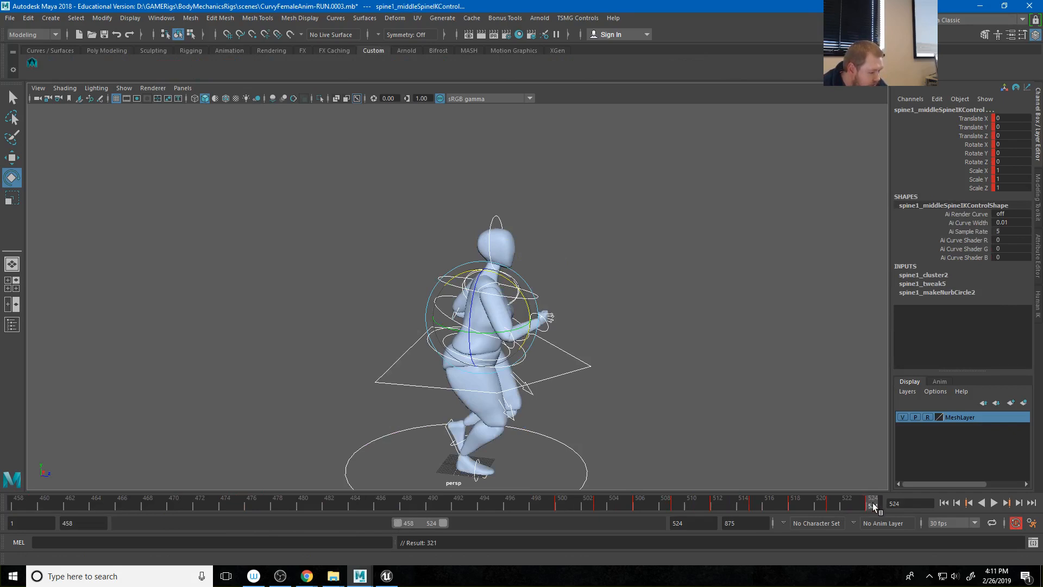
left_click_drag(444, 523, 850, 525)
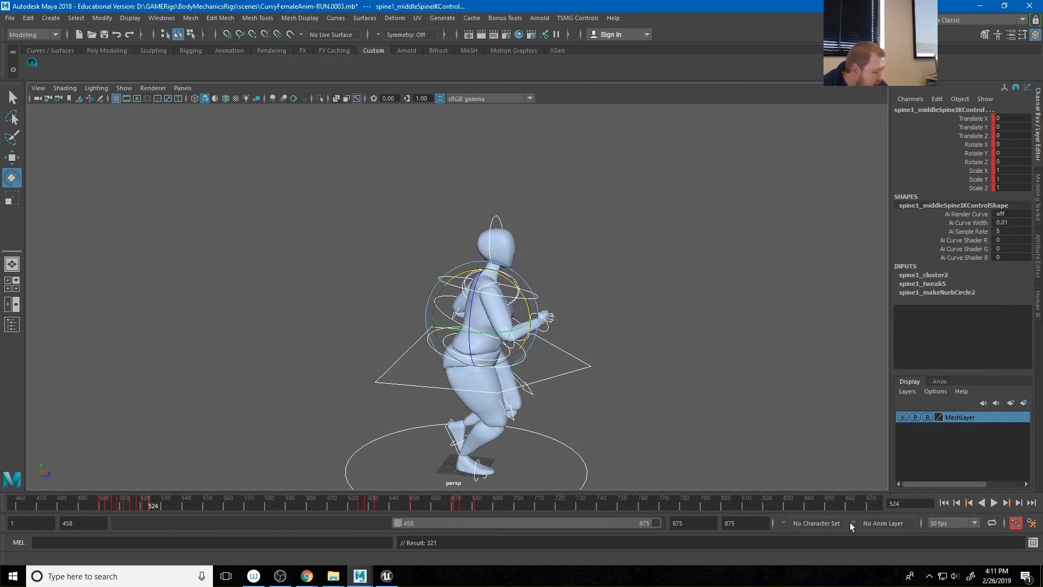
left_click_drag(399, 524, 277, 509)
Delete all controls' keys before the run cycle, from frame 1 to about frame 453
left_click(12, 507)
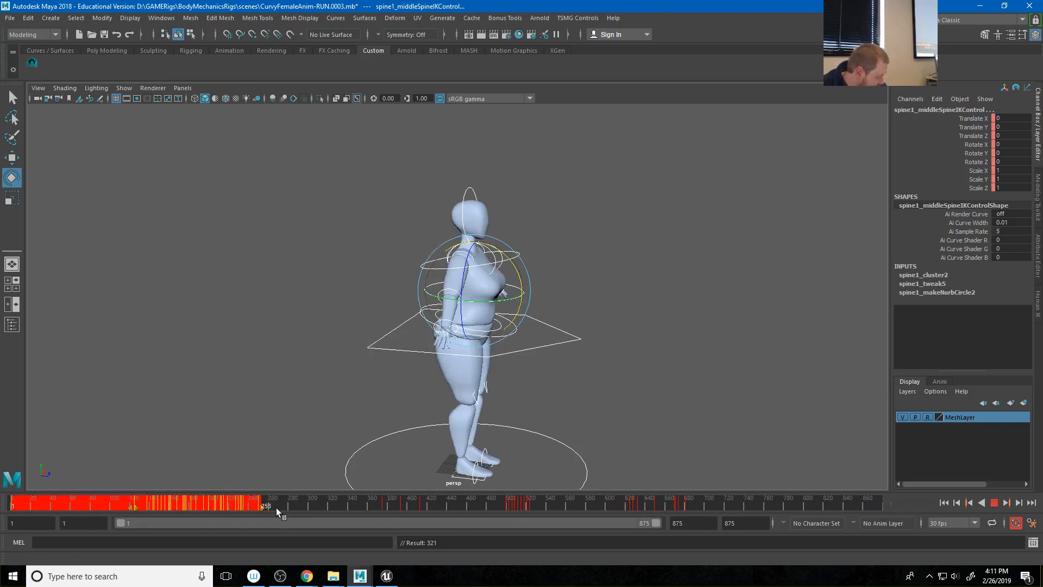
right_click(441, 508)
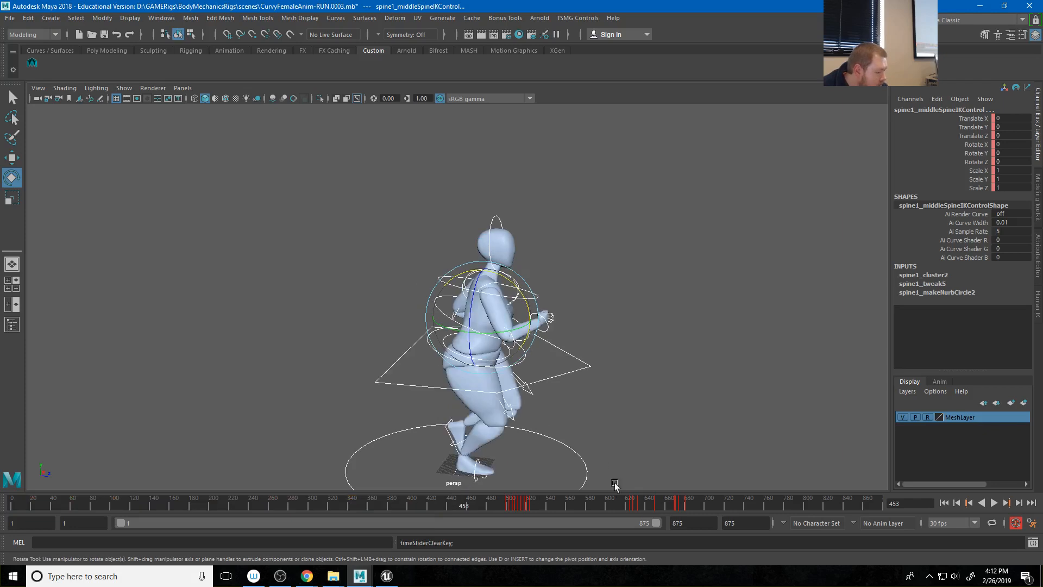
Highlight the keys after the run cycle from frame 609 to 716 and playblast that range
left_click_drag(616, 505, 722, 505, "shift")
right_click(722, 506)
left_click(707, 442)
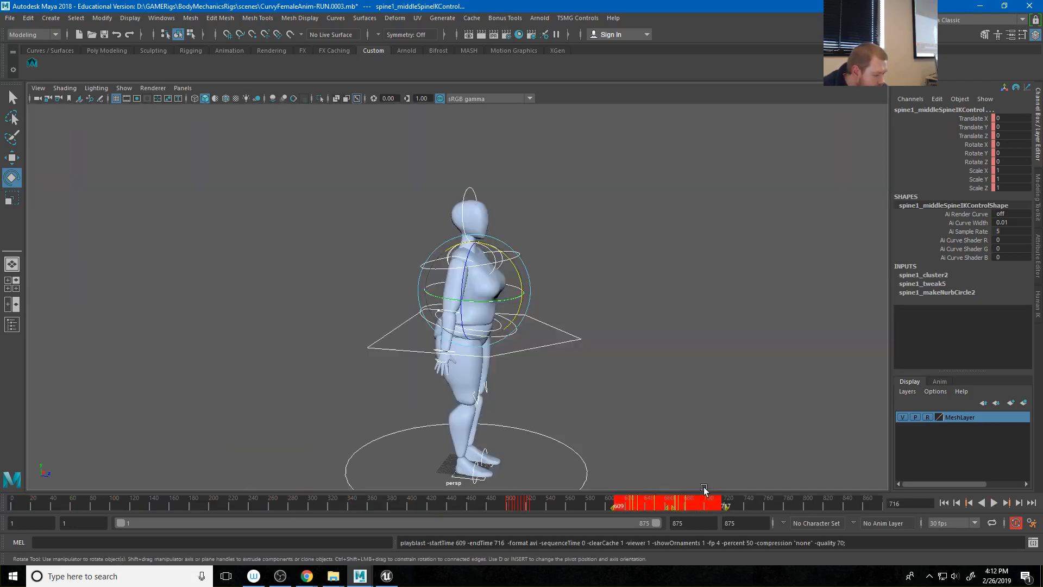
left_click(583, 398)
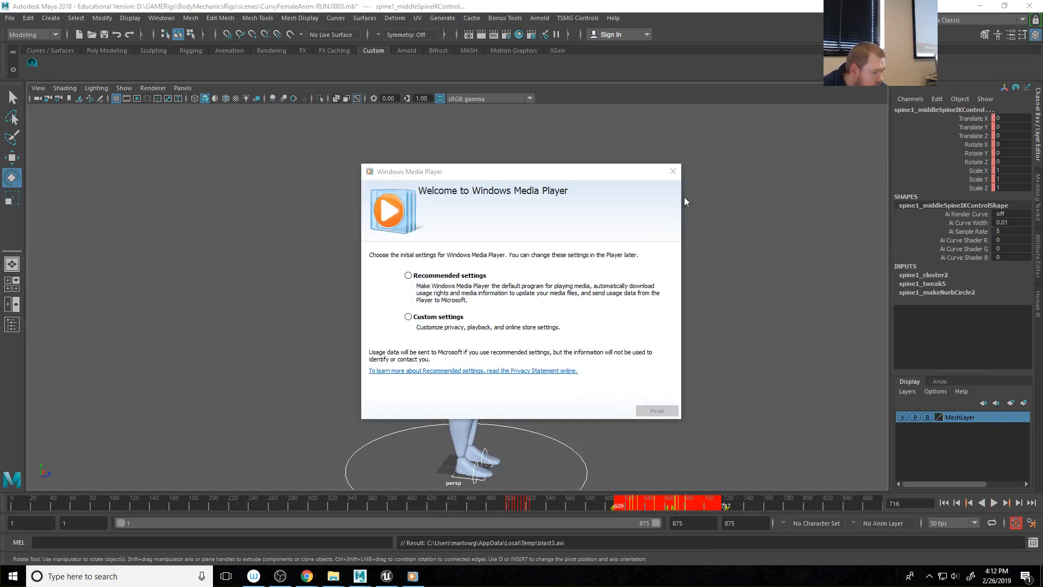
Dismiss the media player's welcome window and delete the highlighted keys from frame 609 to 716
left_click(672, 171)
right_click(697, 510)
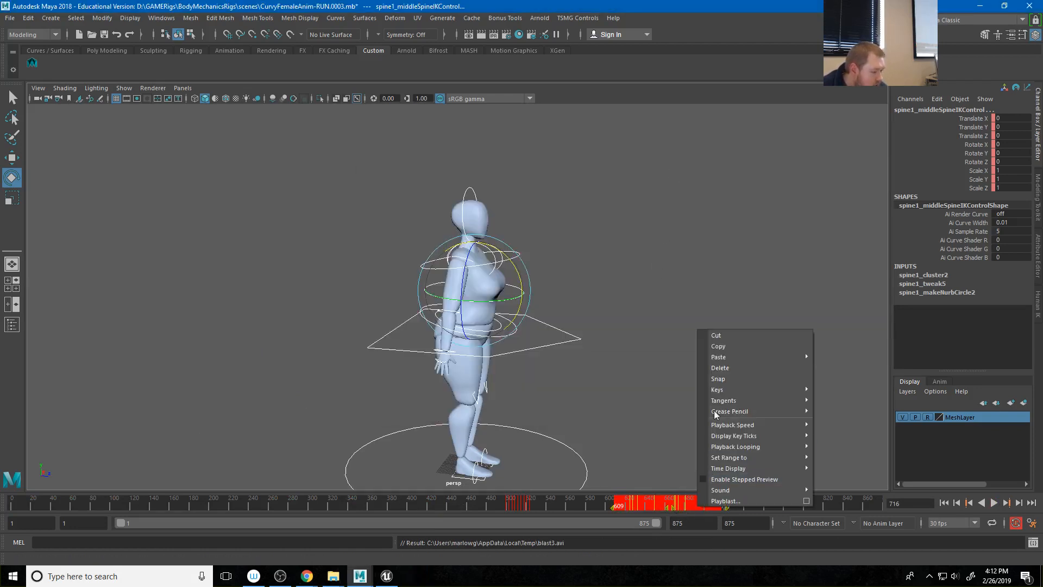
left_click(723, 378)
Narrow the playback range to frames 455 through 560 around the remaining run cycle keys
left_click_drag(539, 498, 481, 503)
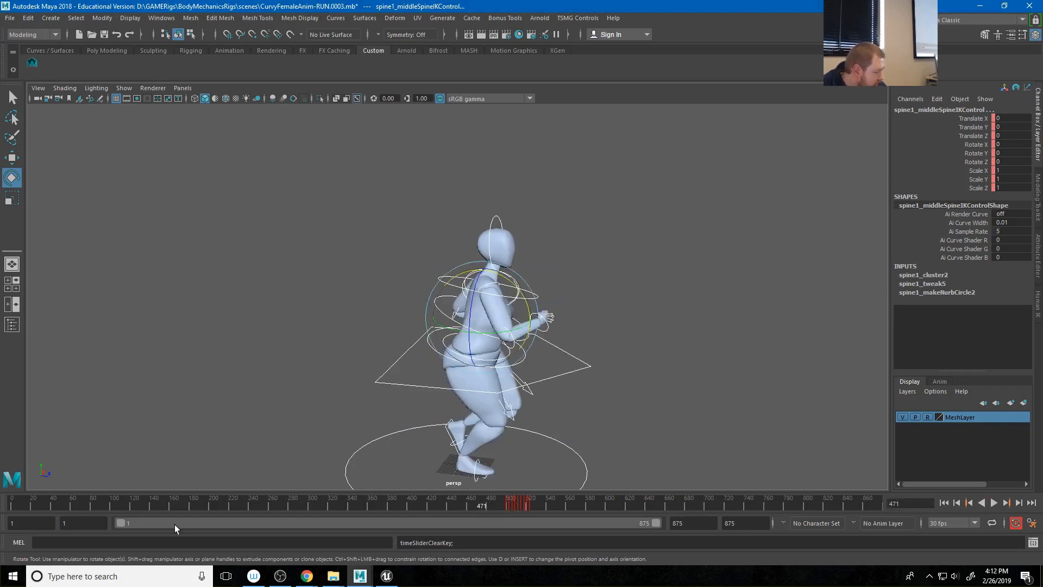
left_click_drag(122, 523, 405, 527)
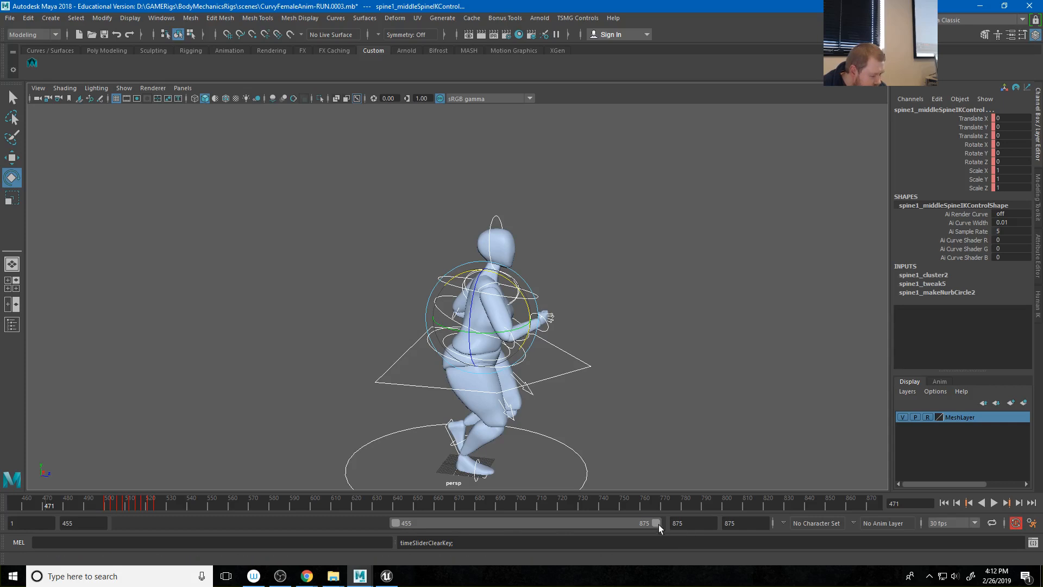
left_click_drag(655, 523, 459, 522)
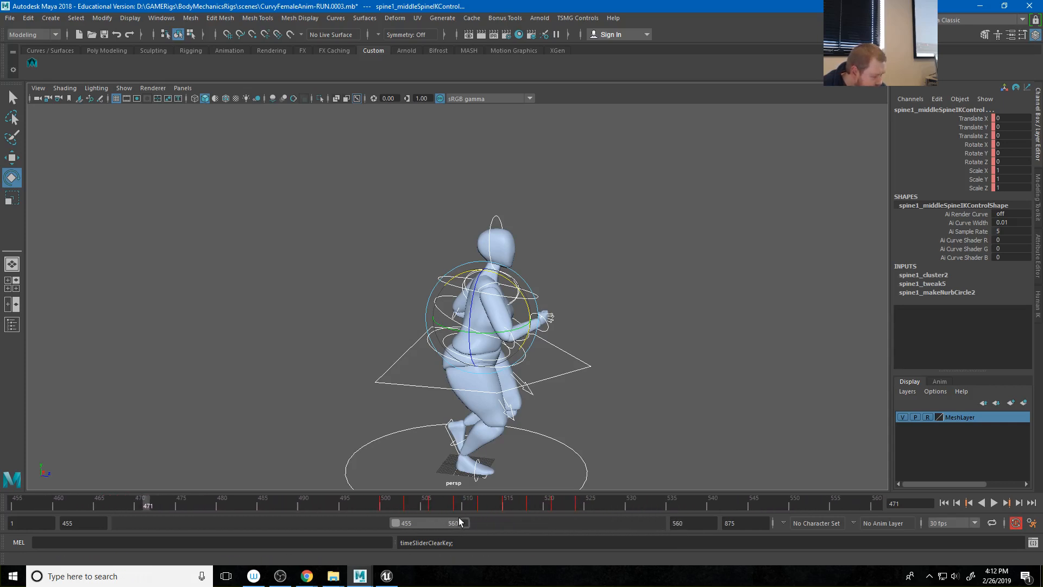
Scrub between the cycle's first and last keys, and play back the range from frame 455
left_click(579, 505)
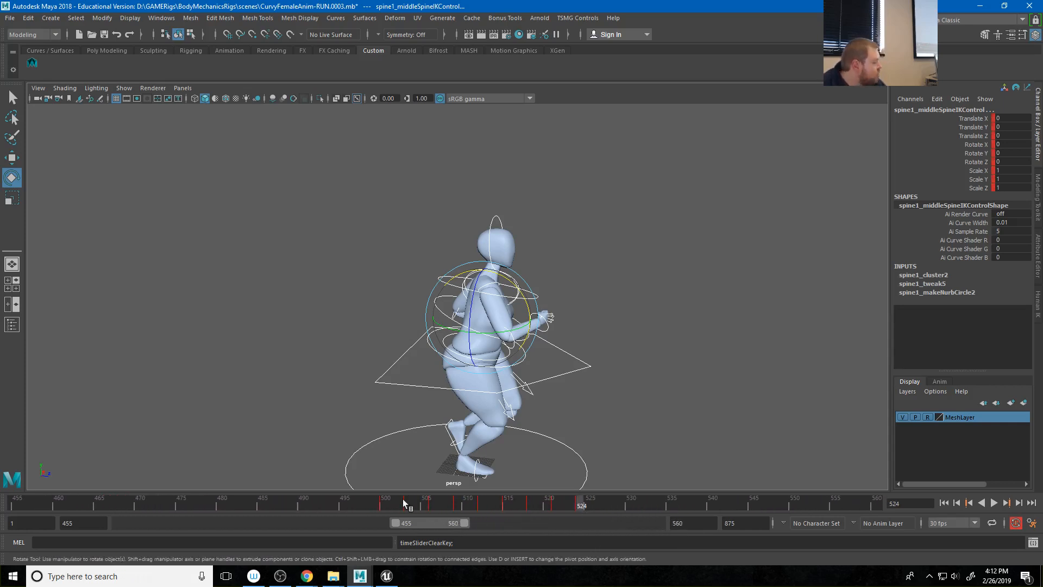
left_click_drag(386, 504, 579, 507)
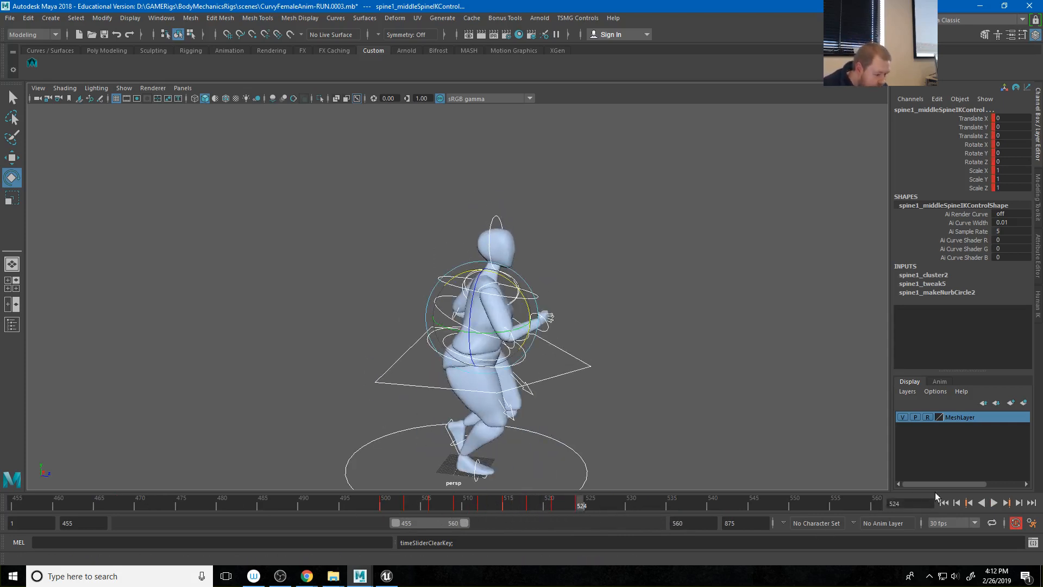
left_click_drag(113, 507, 18, 506)
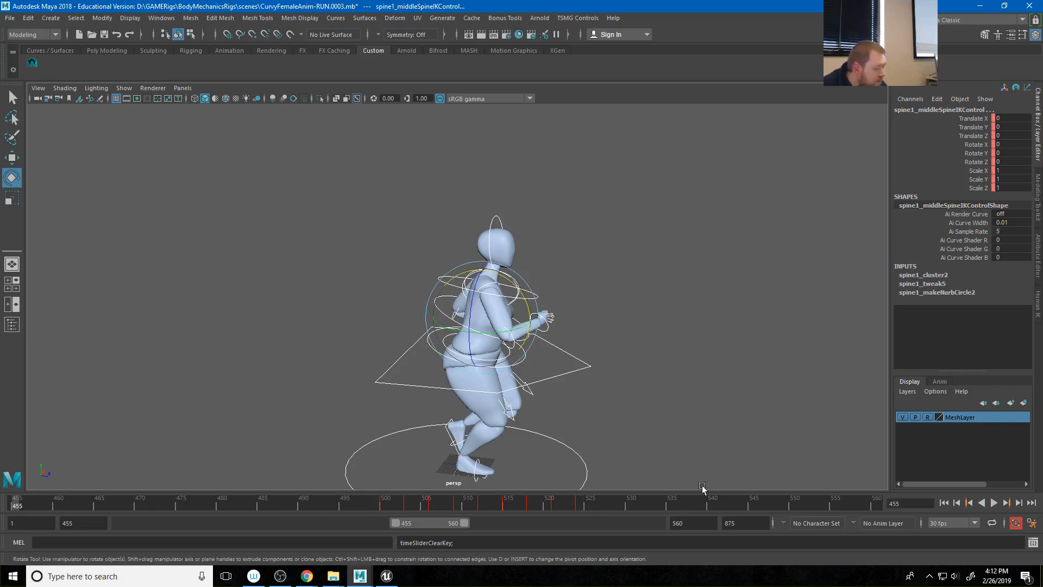
left_click(992, 503)
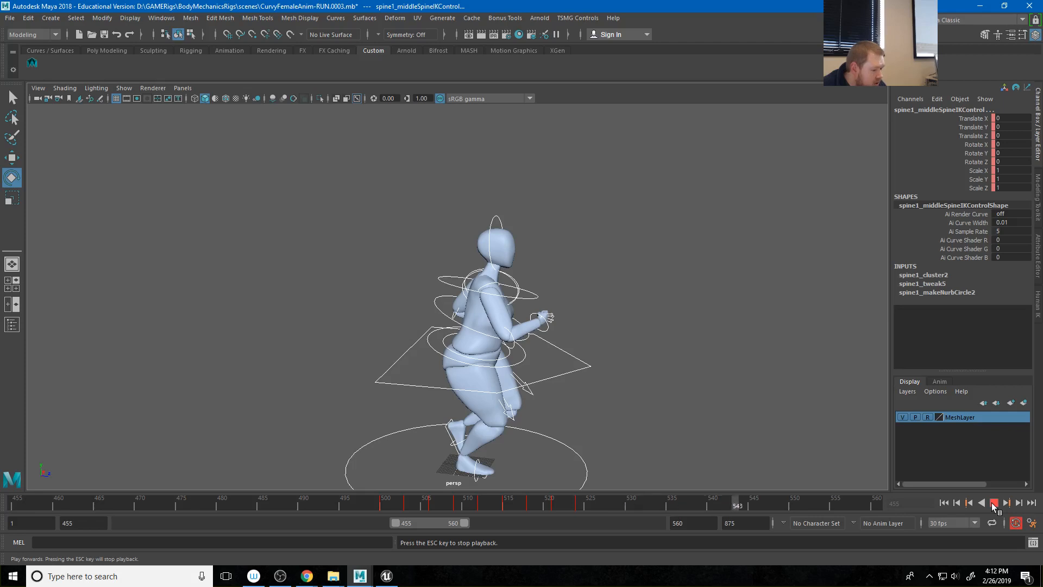
left_click(992, 503)
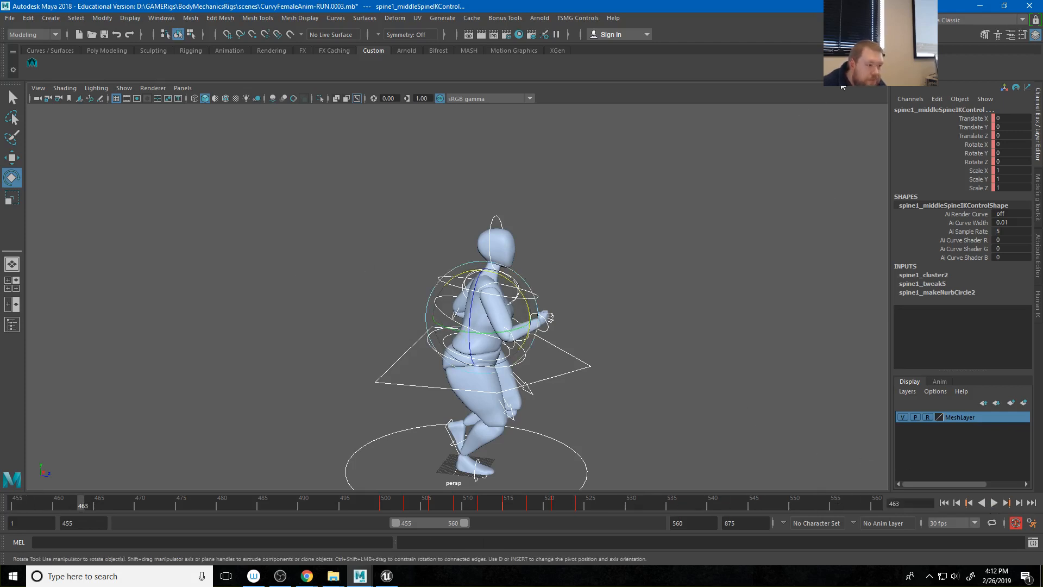
Switch to the Animation workspace and bring the run cycle's keys into close view in the Graph Editor
left_click(959, 21)
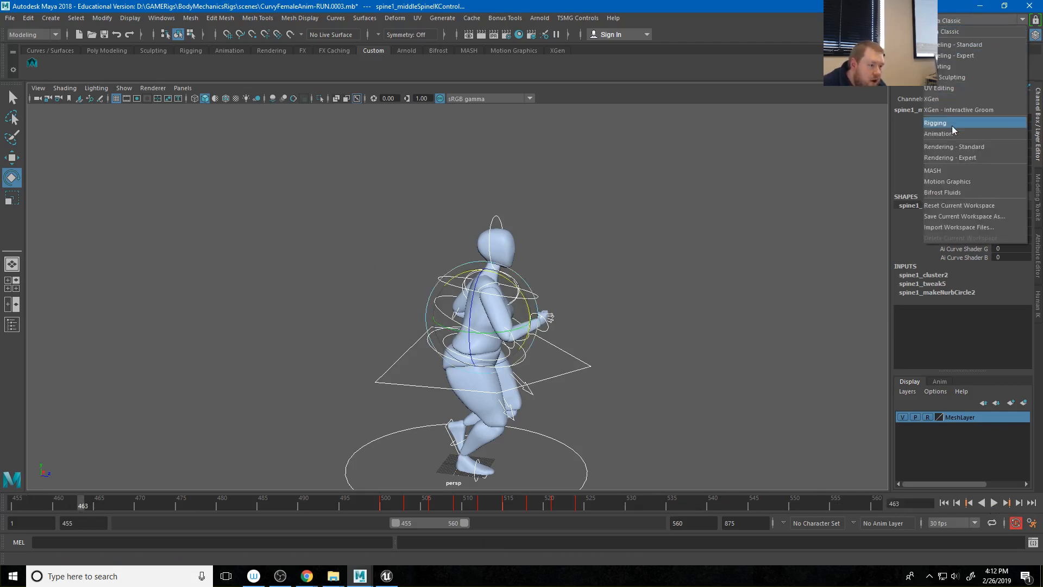
left_click(949, 139)
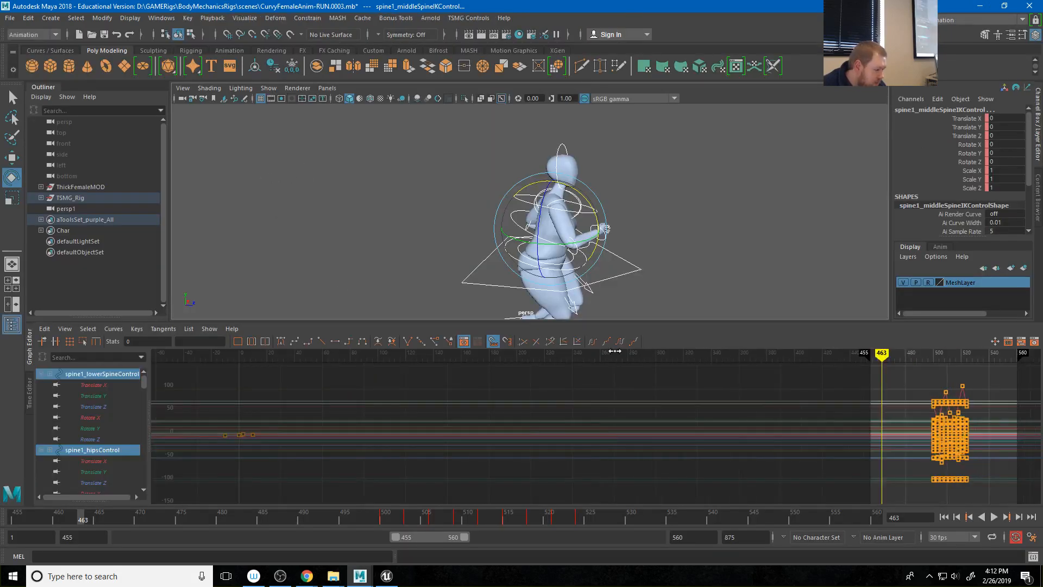
middle_click_drag(861, 468, 512, 449, "alt")
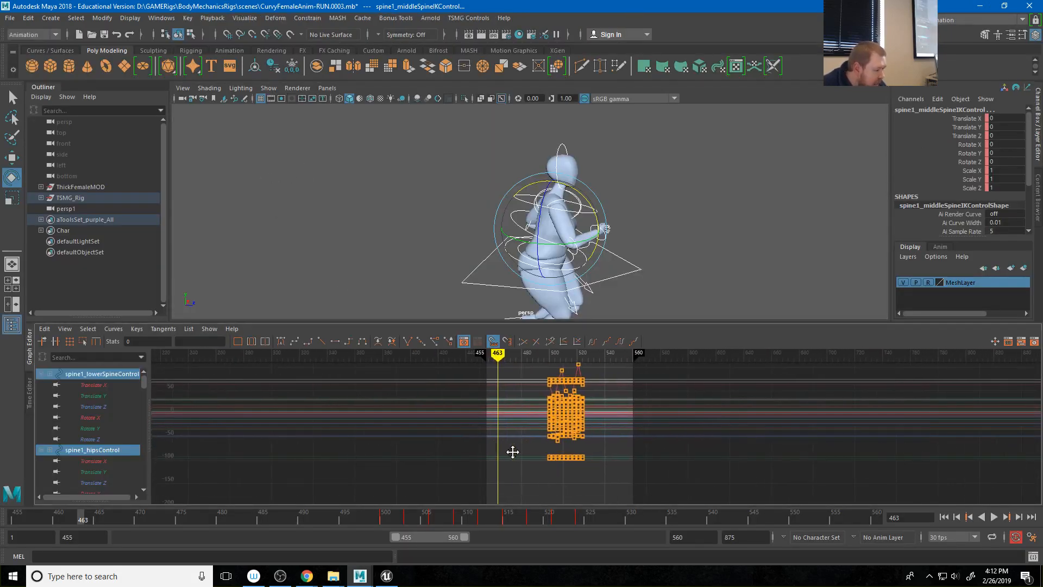
right_click_drag(512, 449, 482, 425, "alt")
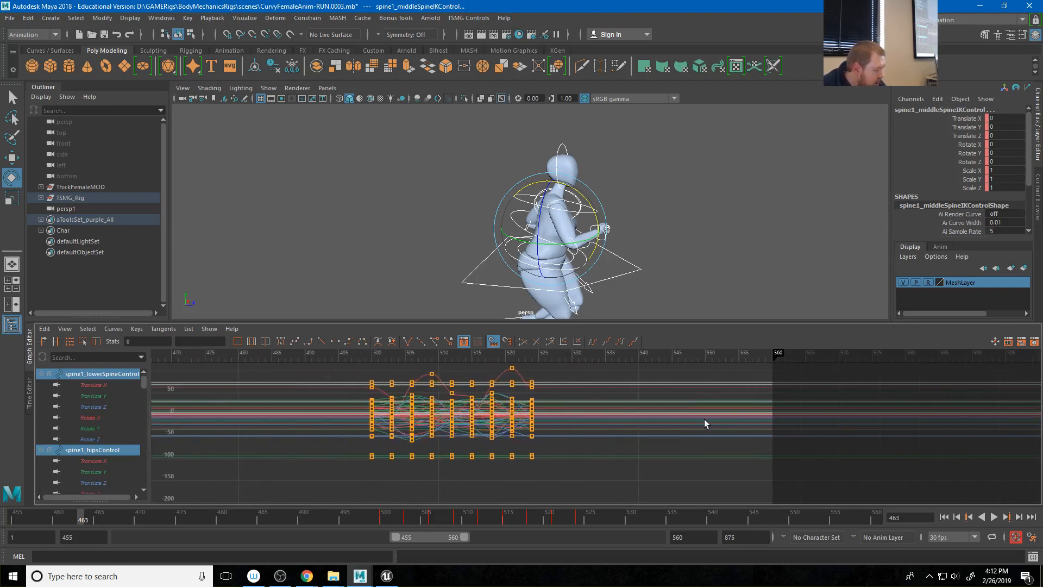
Inspect the upper body control's Rotate X and Translate X curves in the Graph Editor
left_click(96, 384)
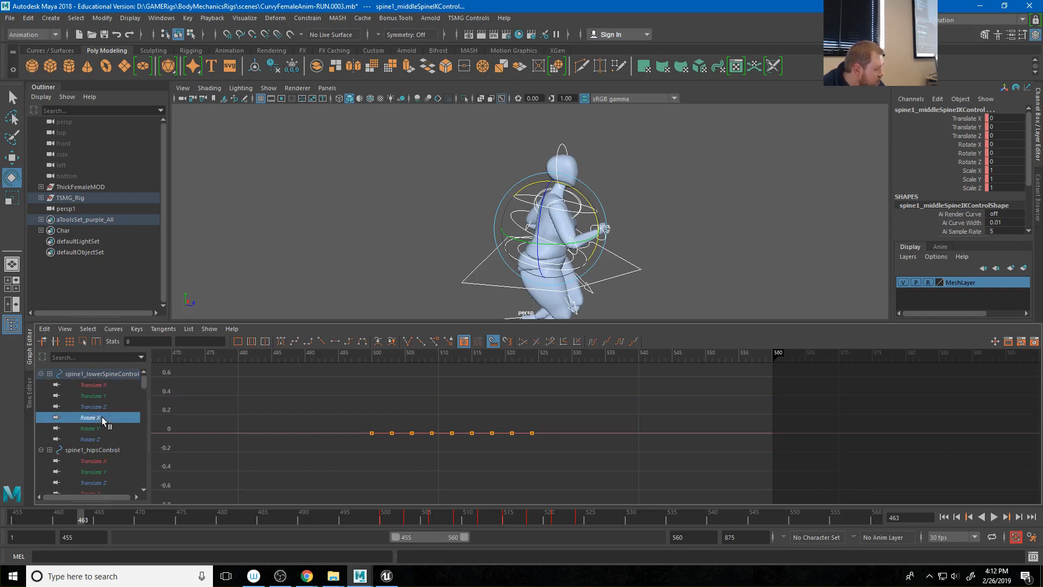
left_click(642, 260)
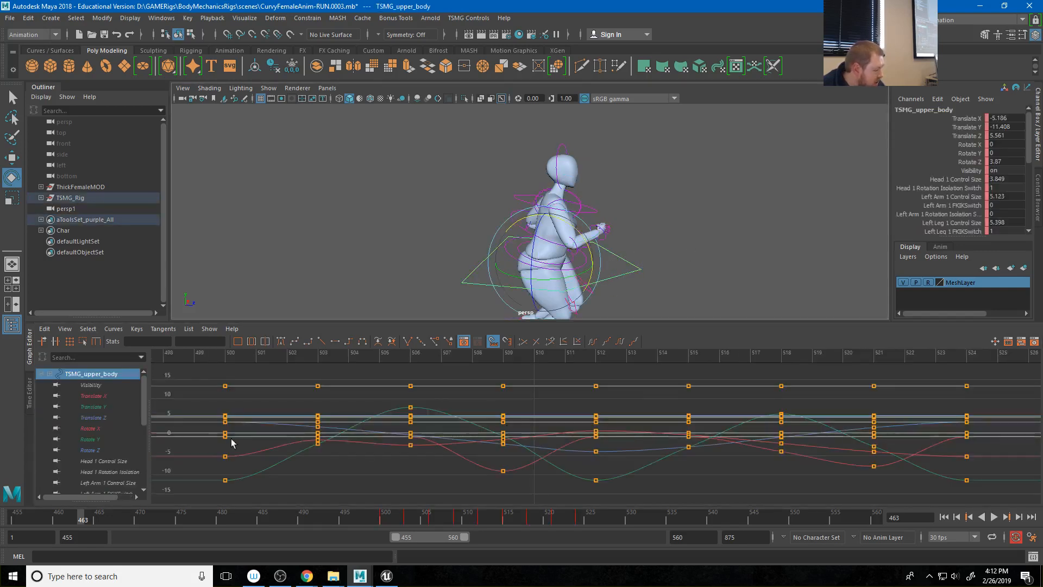
left_click(100, 429)
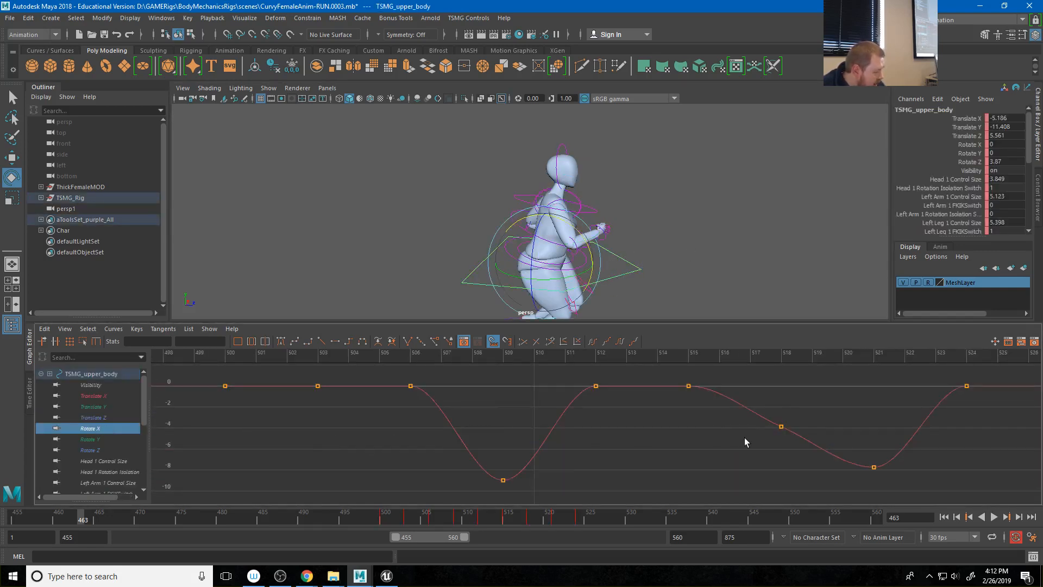
left_click(102, 396)
scroll(787, 432, "down", 5)
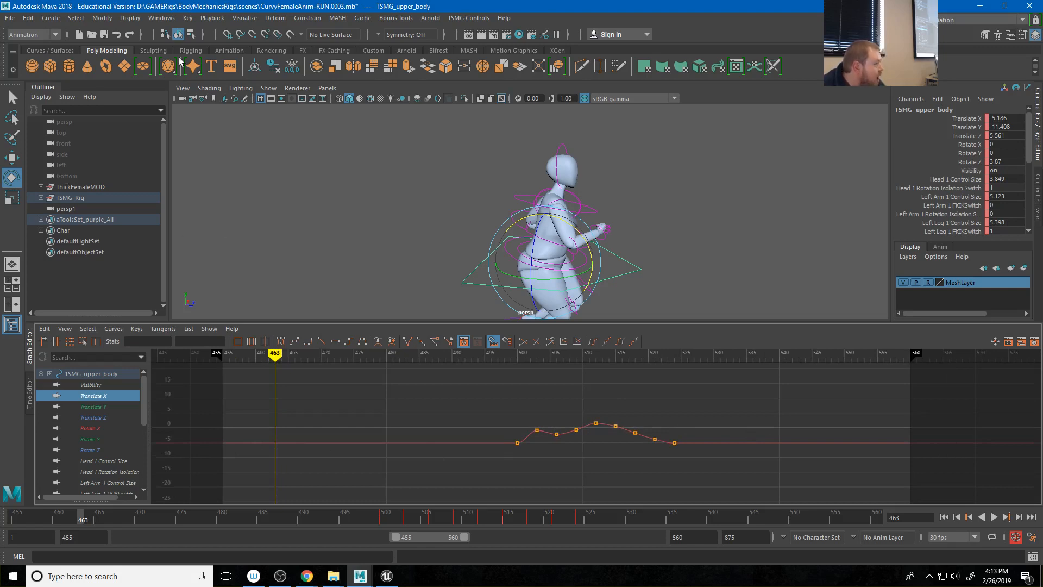
Reselect all rig controls with the custom selection script and select every one of their channels in the Graph Editor
left_click(373, 50)
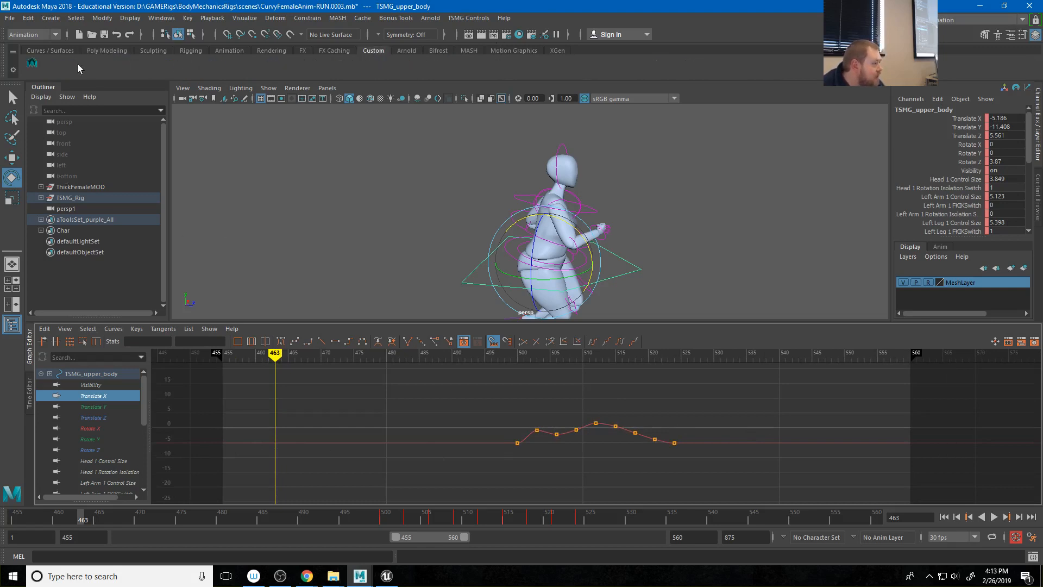
left_click(32, 64)
left_click(94, 373)
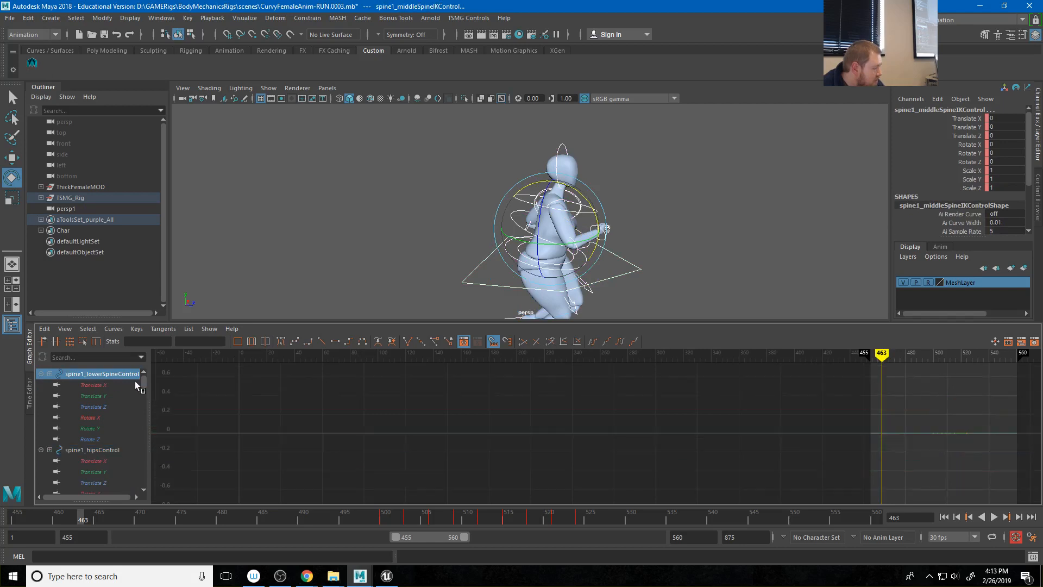
left_click_drag(143, 380, 139, 499)
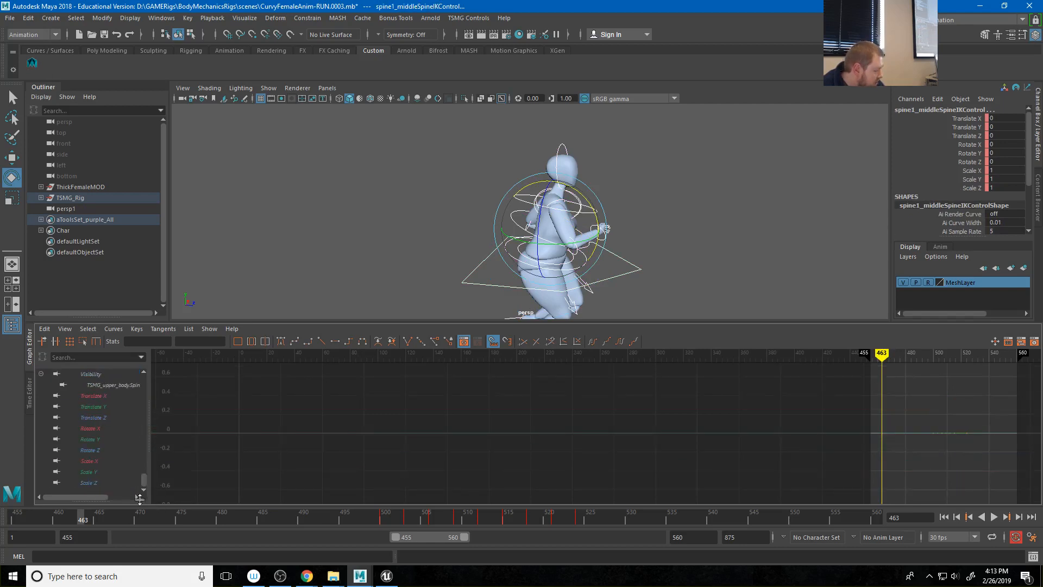
left_click(100, 481, "shift")
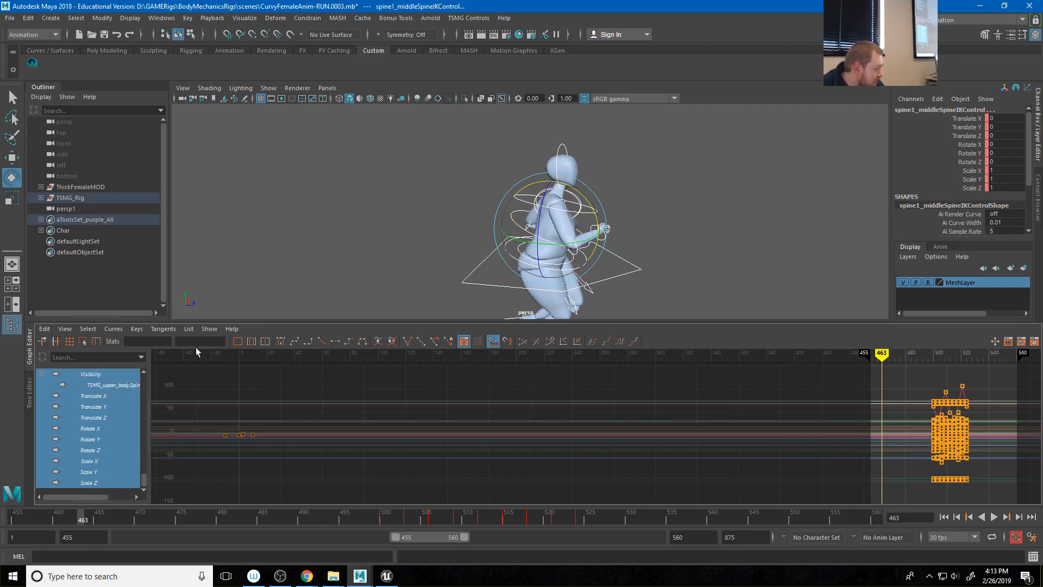
left_click(261, 342)
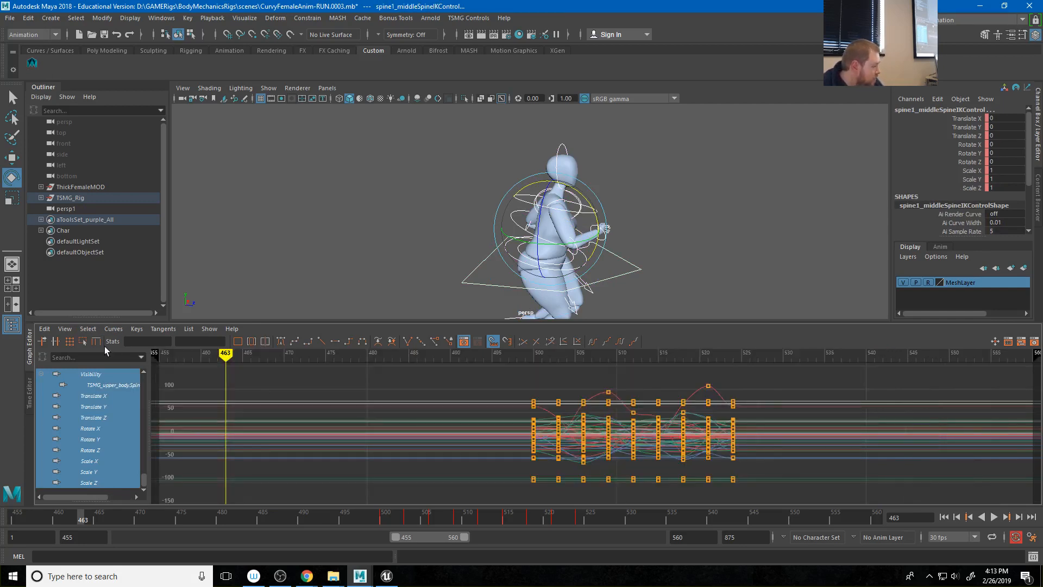
Set both Pre Infinity and Post Infinity to Cycle for all selected animation curves
left_click(65, 329)
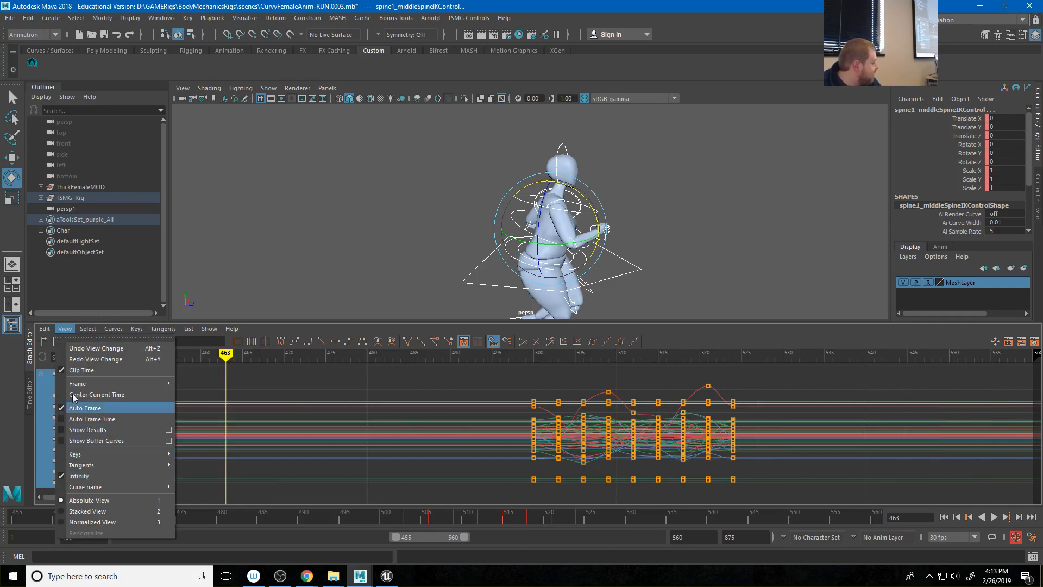
left_click(427, 384)
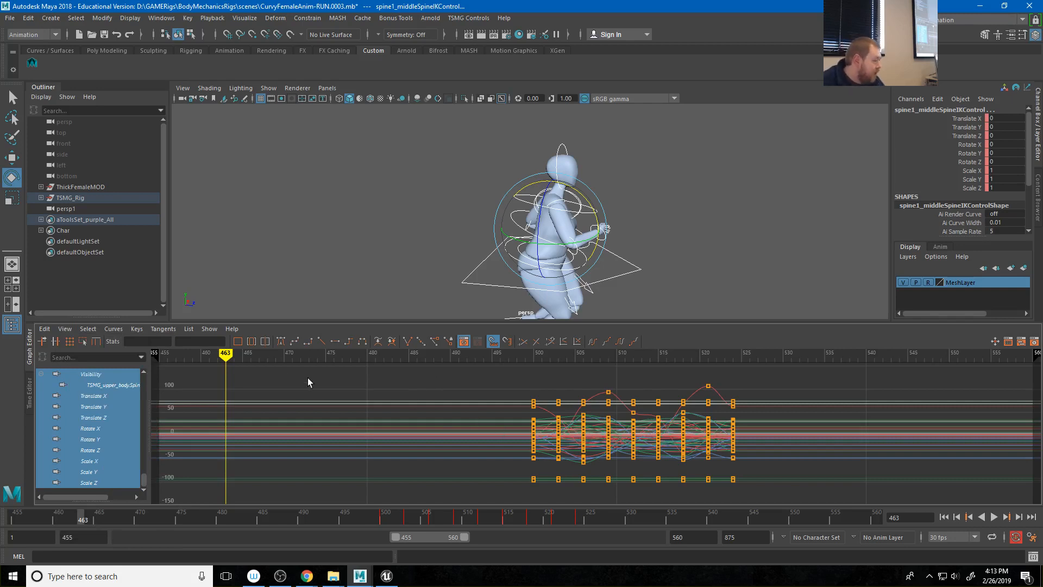
left_click(113, 329)
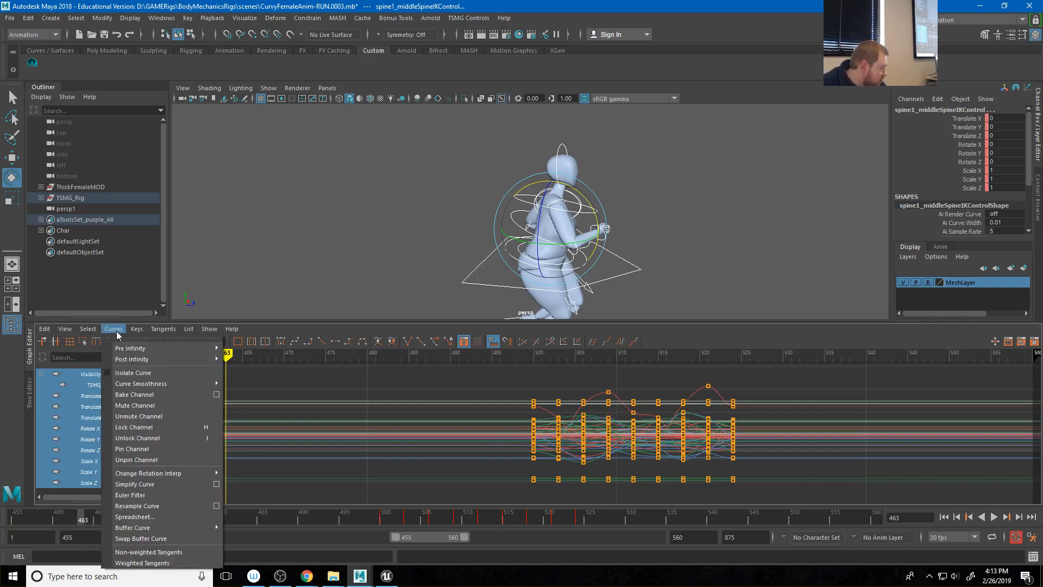
mouse_move(126, 351)
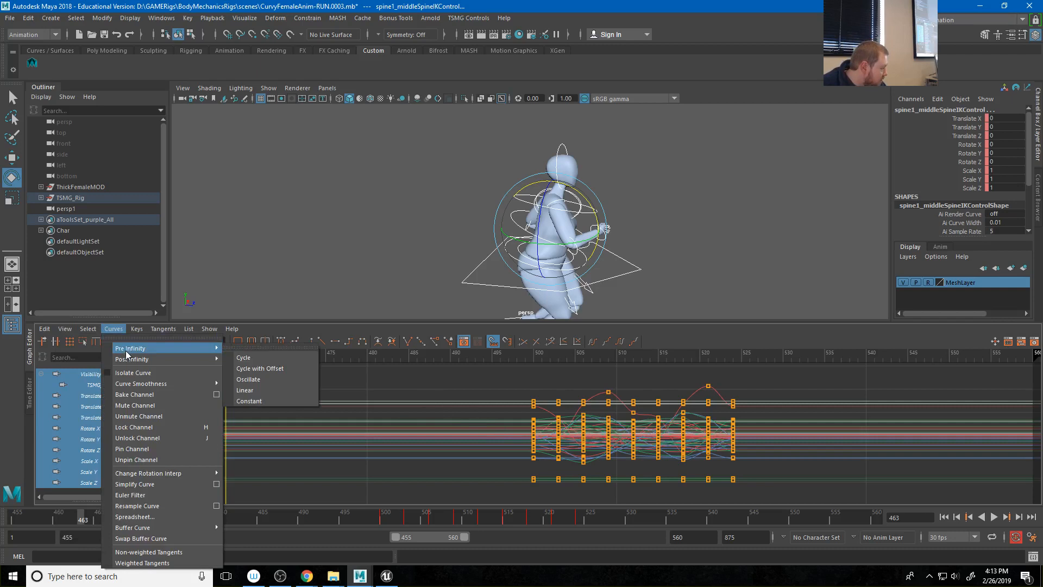
left_click(253, 357)
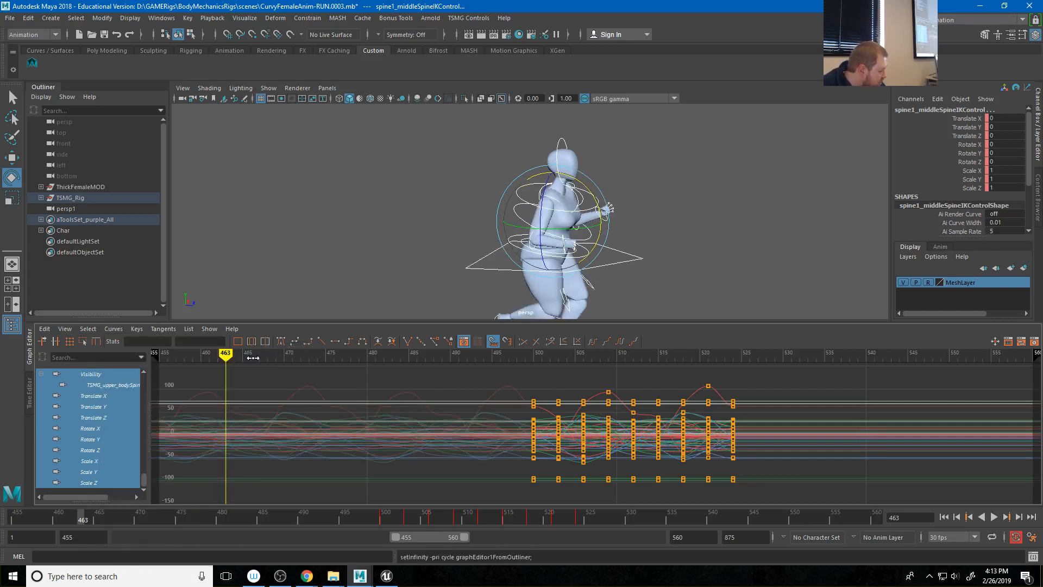
left_click(117, 330)
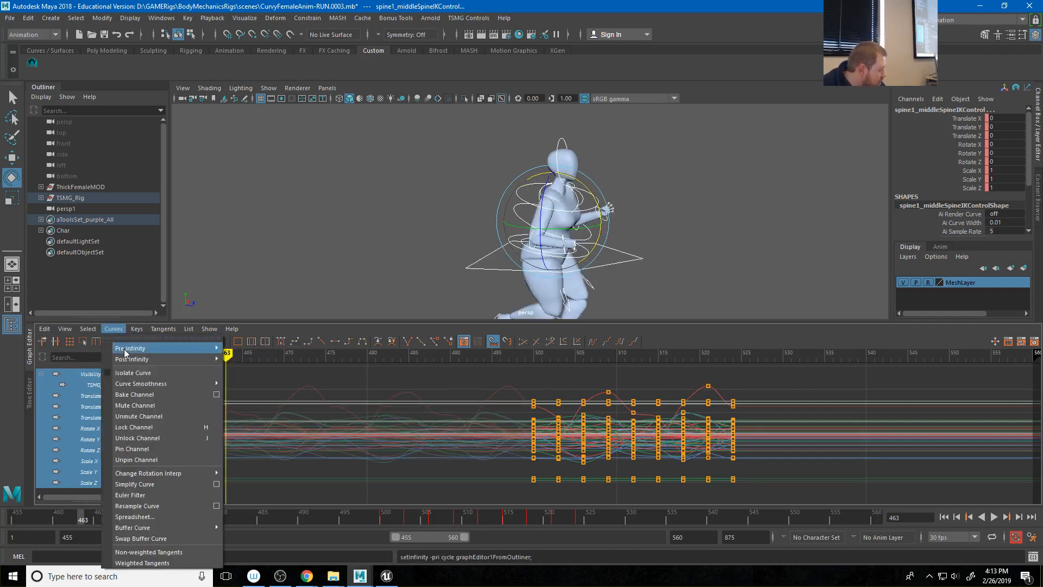
mouse_move(137, 359)
left_click(267, 369)
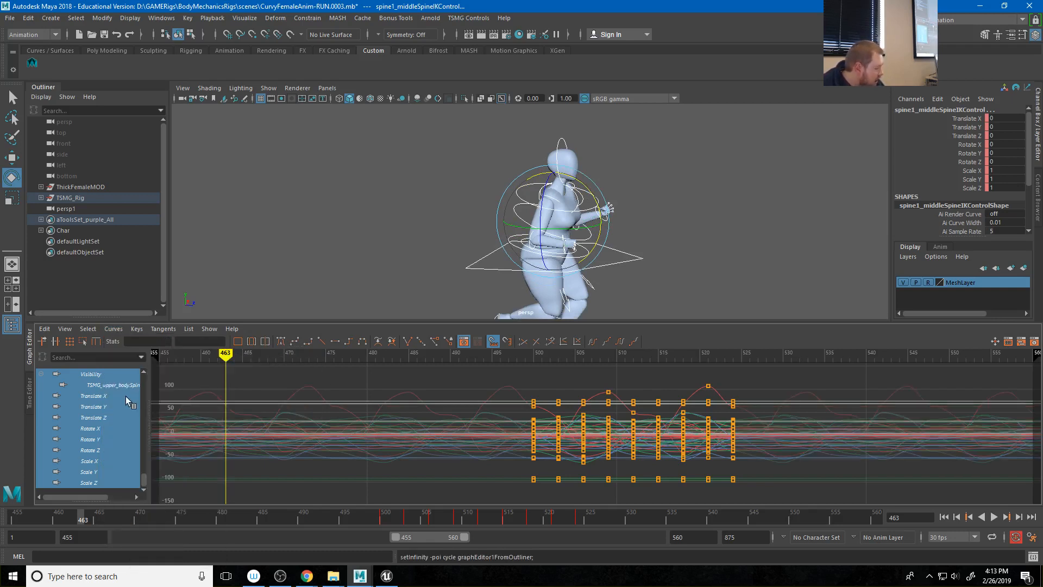
Show only the upper body control's Translate X curve, compare the poses at frames 500 and 524, and return to frame 455
left_click_drag(714, 236, 619, 263)
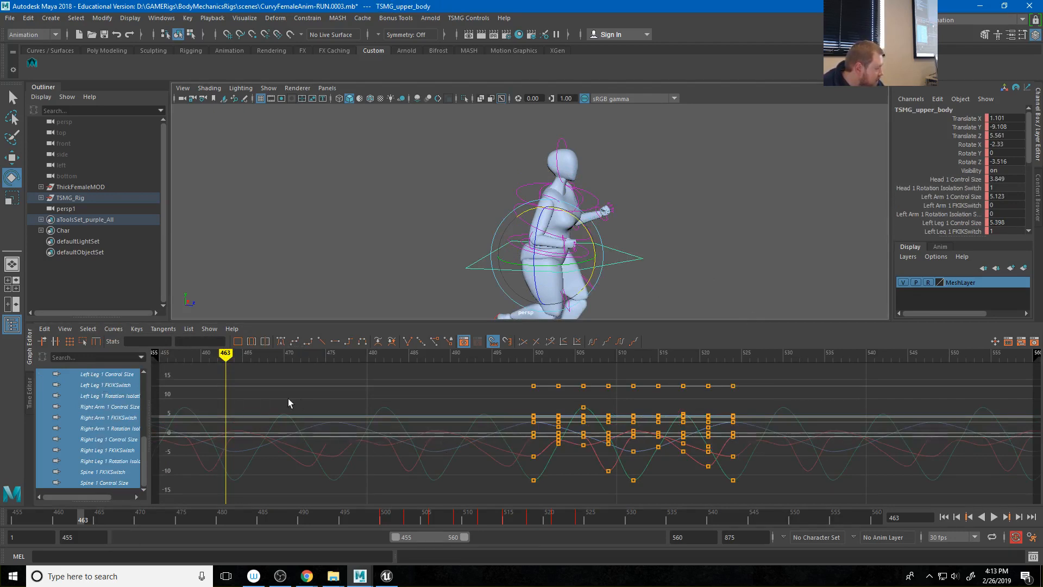
left_click_drag(146, 478, 142, 386)
left_click(102, 396)
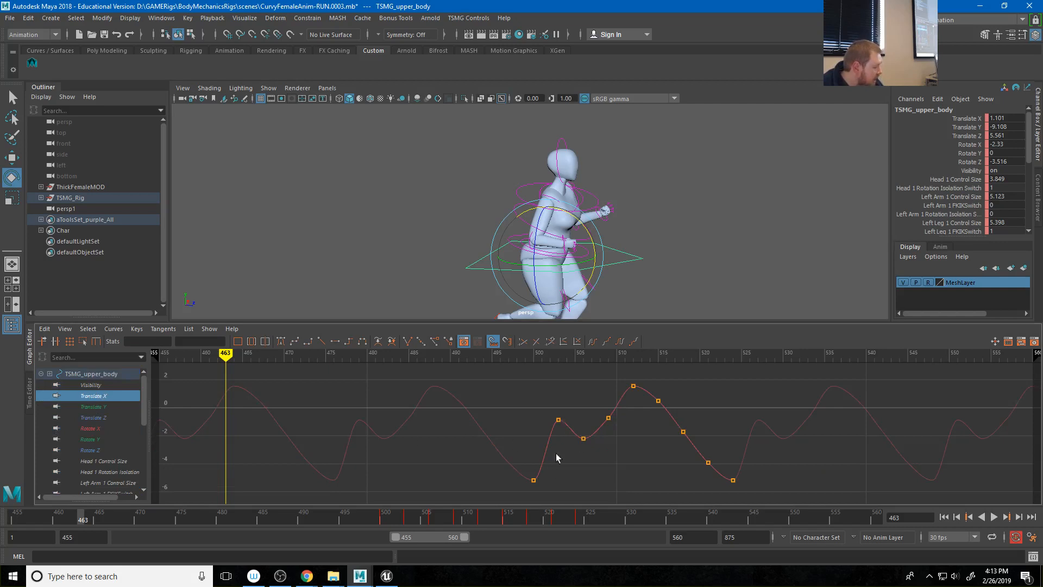
left_click_drag(538, 359, 532, 360)
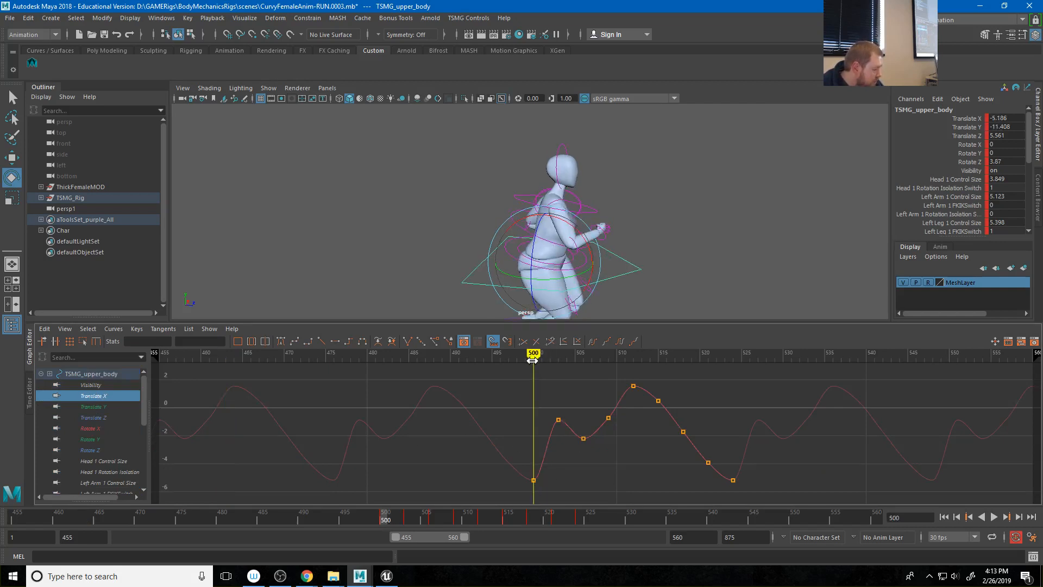
left_click_drag(722, 352, 732, 356)
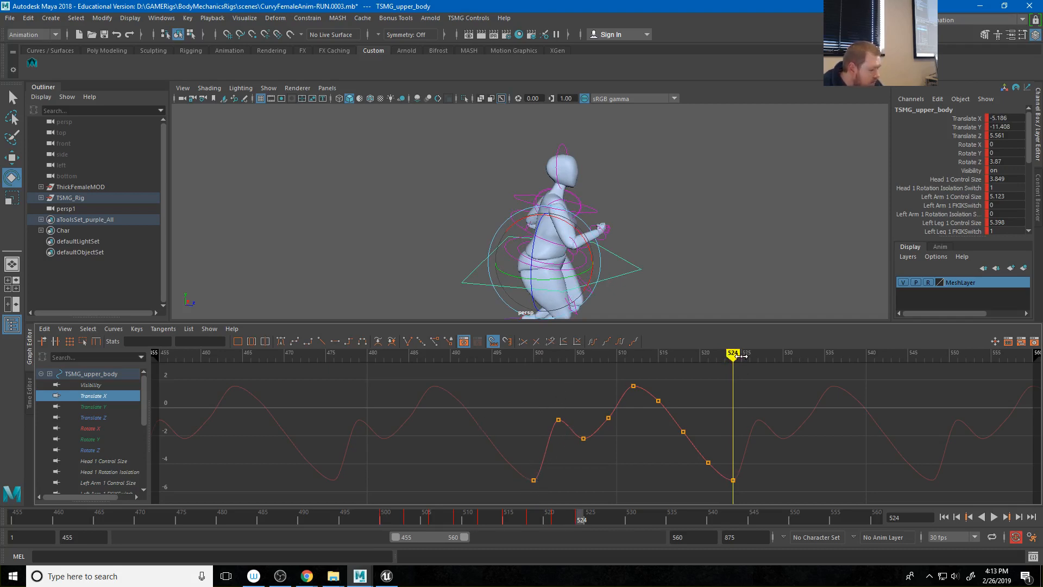
left_click_drag(742, 355, 242, 356)
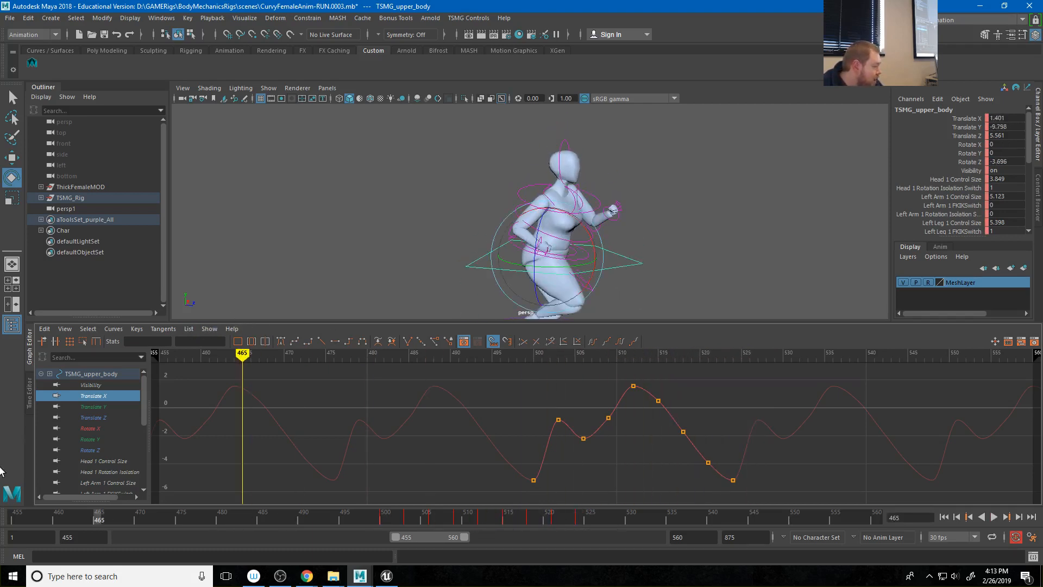
left_click(15, 516)
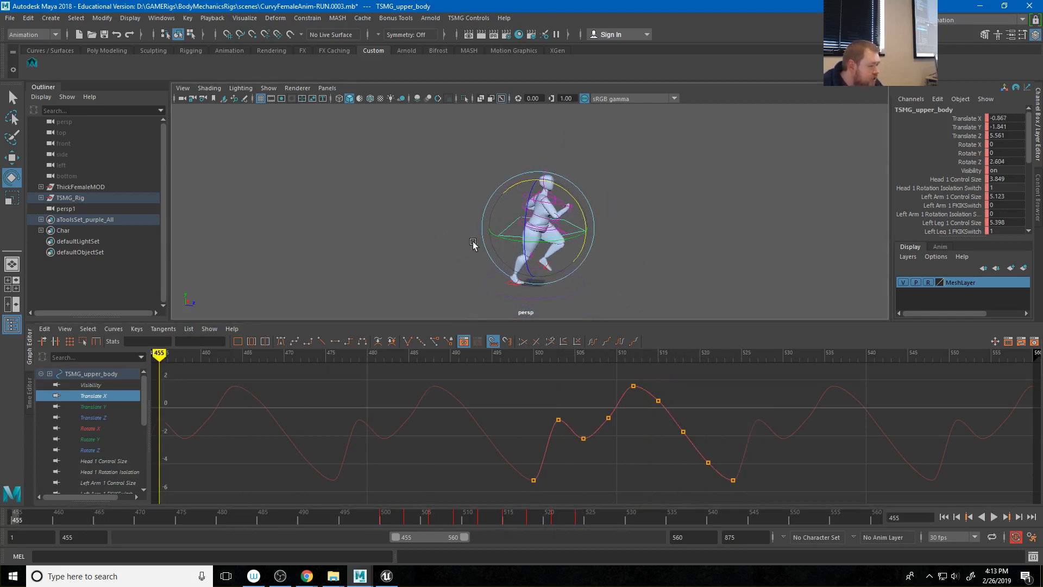
Play the run cycle and examine the low and high keys of the upper body control's Translate Y curve
left_click(994, 517)
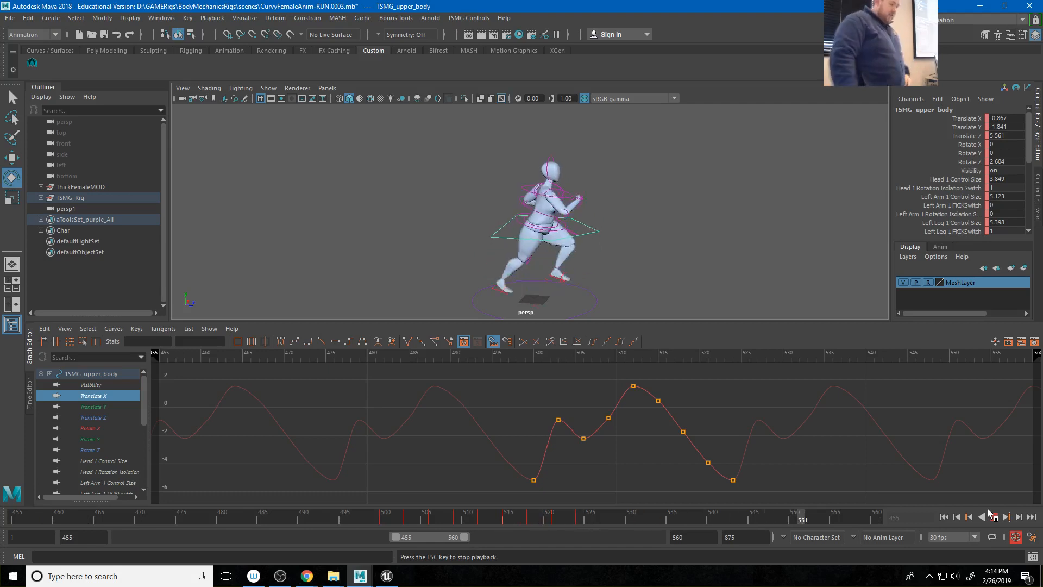
left_click(92, 406)
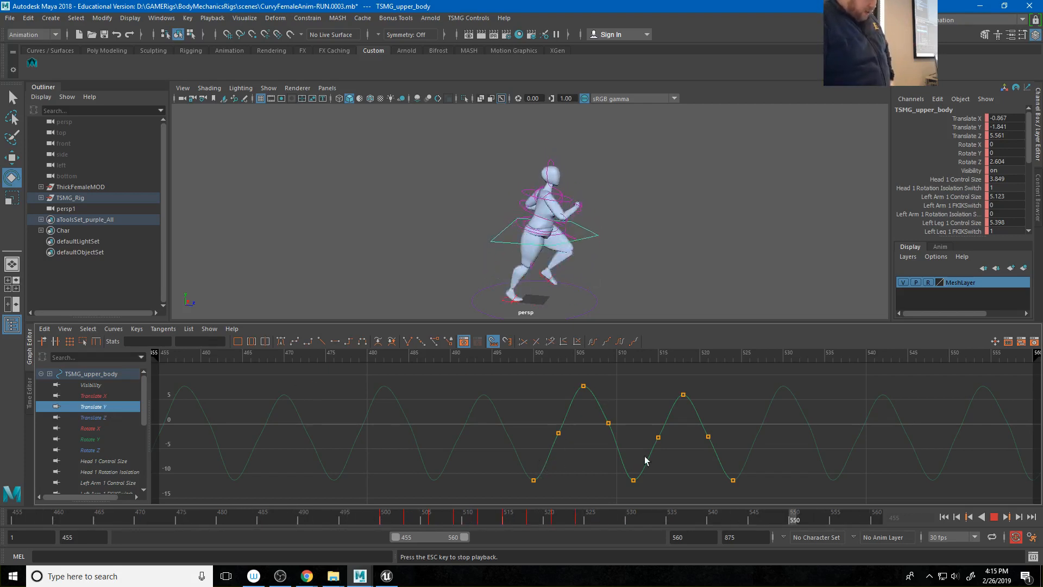
left_click_drag(487, 470, 818, 496)
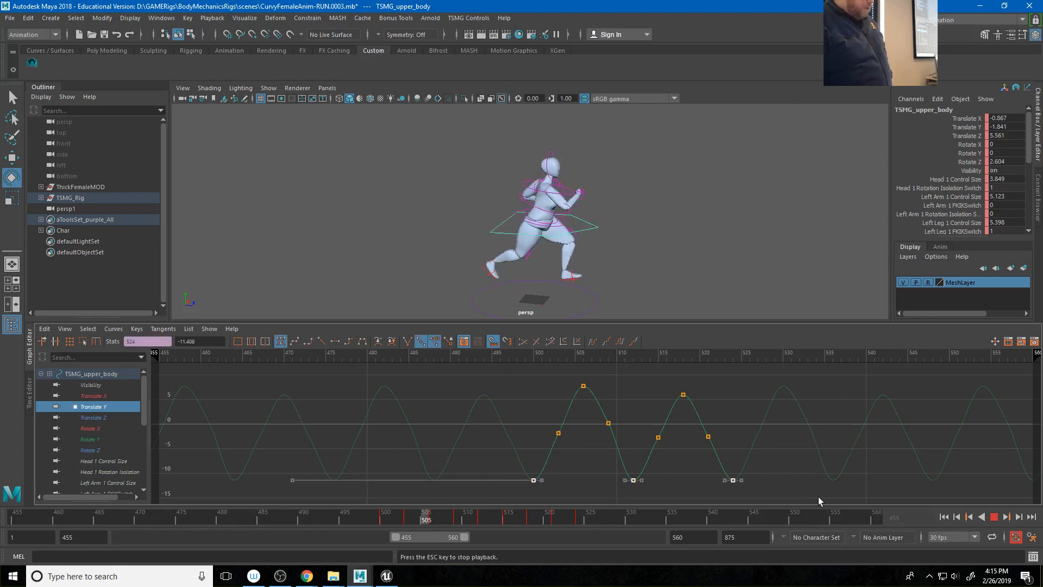
left_click_drag(535, 379, 706, 406)
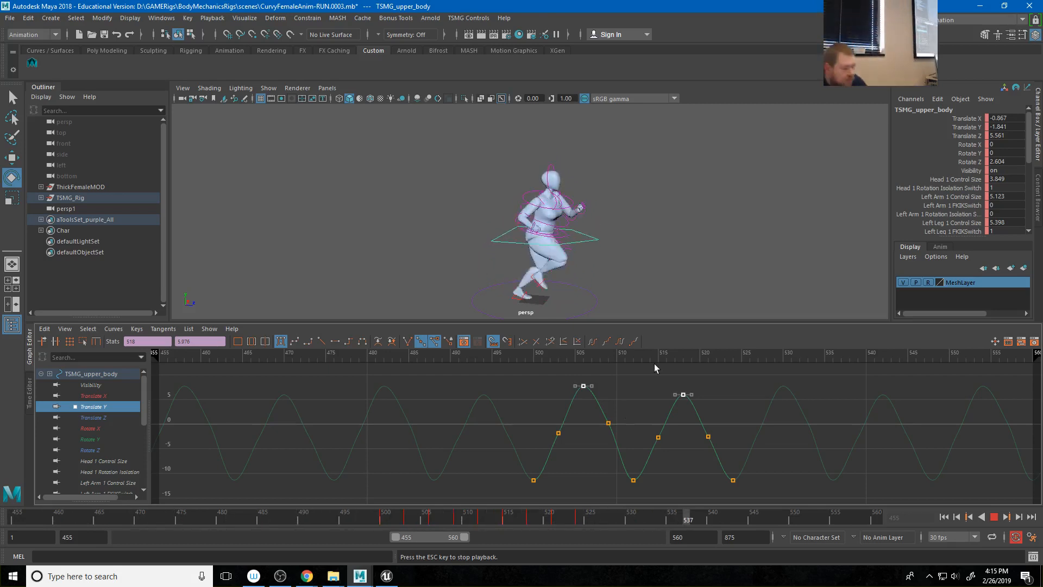
Raise the upper body's Translate Y keys at frames 509 and 521 together, to about 3.4 and 0.7
left_click_drag(736, 420, 693, 451)
left_click(599, 429, "shift")
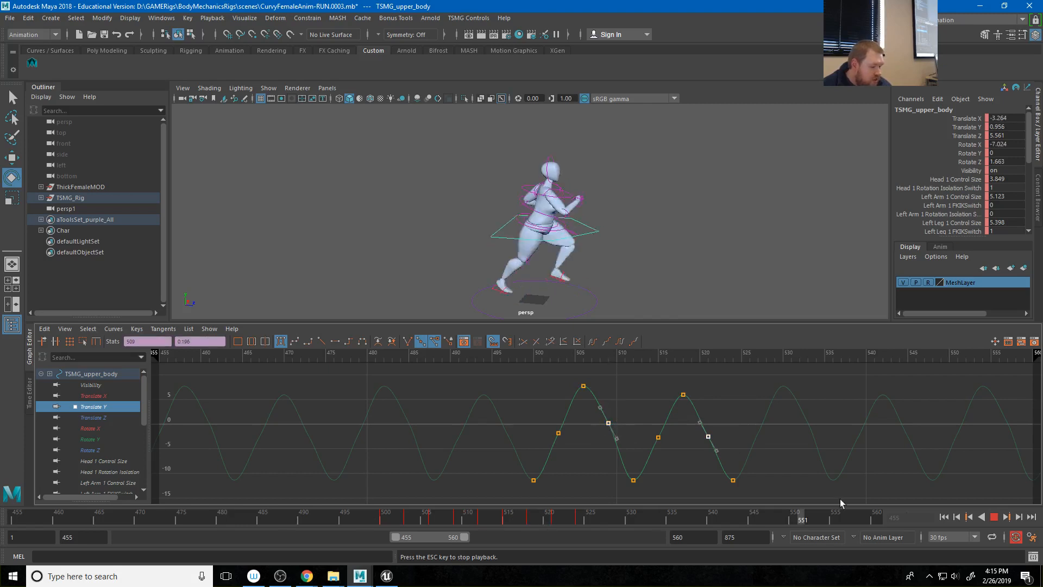
mouse_move(600, 359)
left_mouse_down()
mouse_move(575, 359)
mouse_move(668, 368)
mouse_move(608, 370)
left_mouse_up()
middle_click_drag(676, 450, 675, 436, "shift")
Raise the Translate Y keys at frames 503 and 515 together to round the rising arcs, and play back the run
left_click(558, 433)
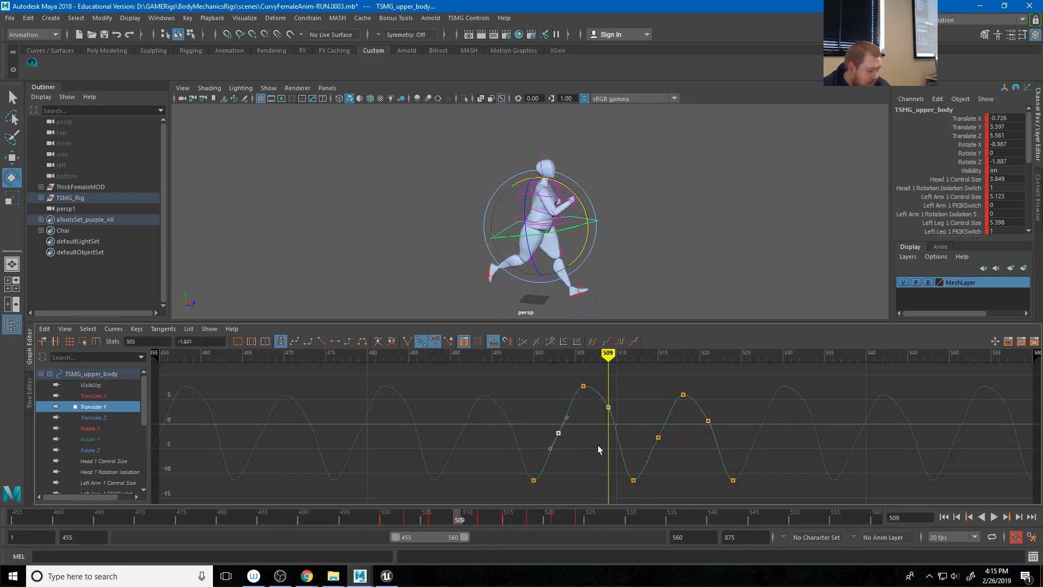
left_click_drag(639, 419, 666, 445, "shift")
mouse_move(670, 456)
middle_mouse_down("shift")
mouse_move(673, 422)
mouse_move(672, 439)
middle_mouse_up("shift")
left_click(994, 517)
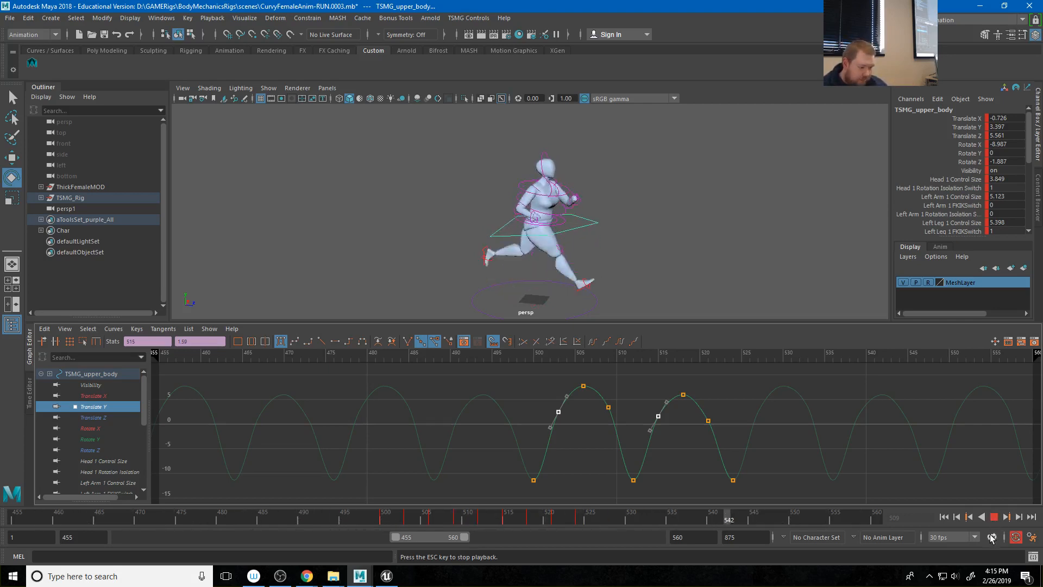
key("Escape")
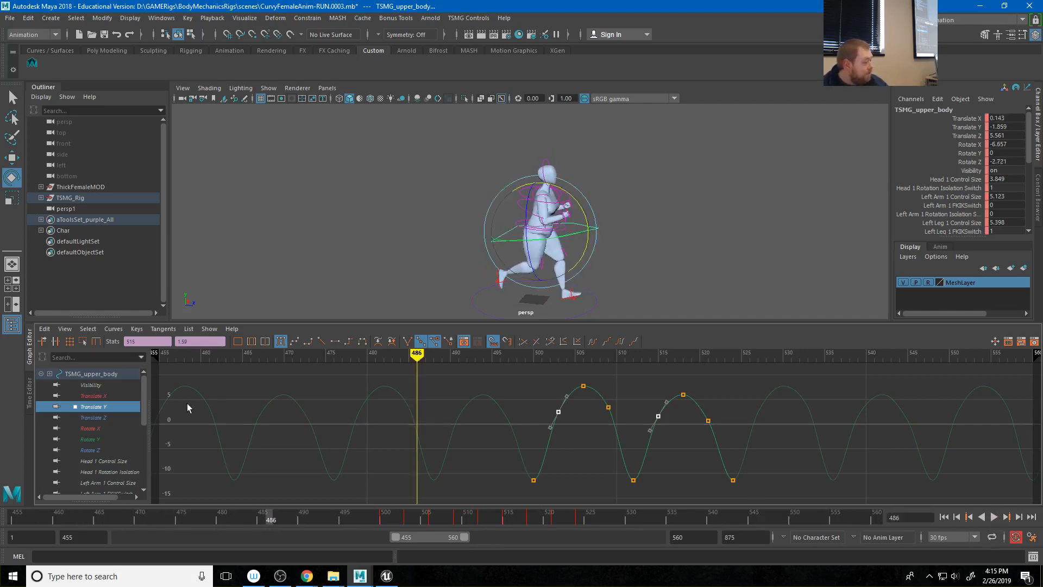
Smooth the upper body's Translate X rise by moving the keys at frames 503, 506 and 509 to about -4.5, -3.1 and 0.1
left_click(94, 396)
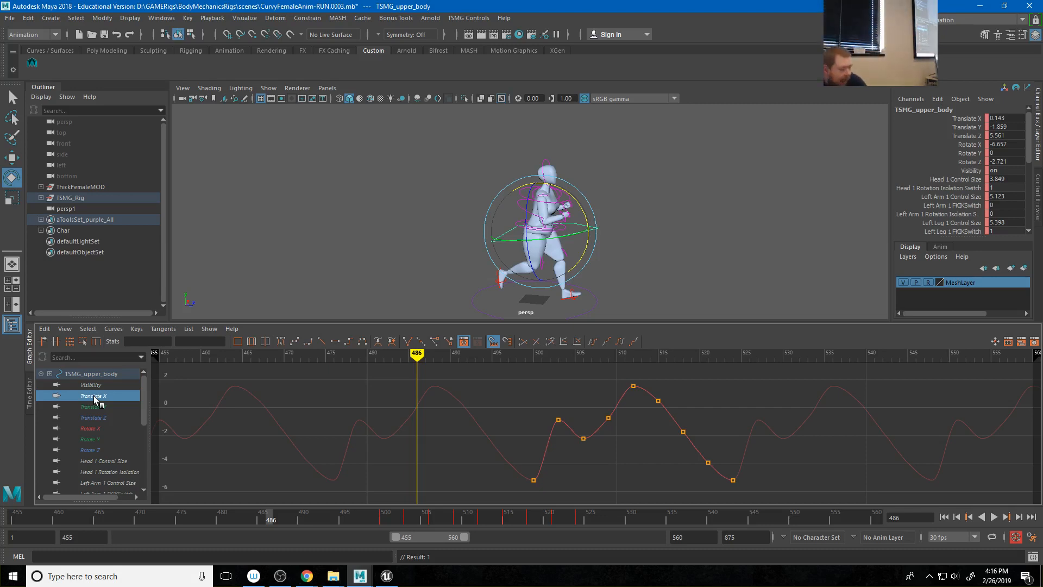
left_click(558, 419)
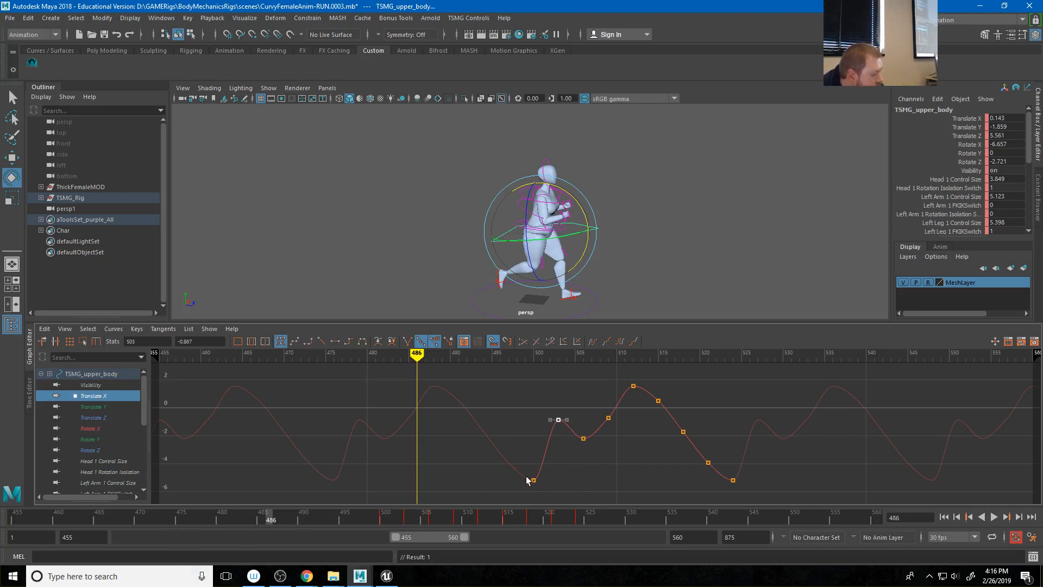
middle_click_drag(560, 468, 561, 514)
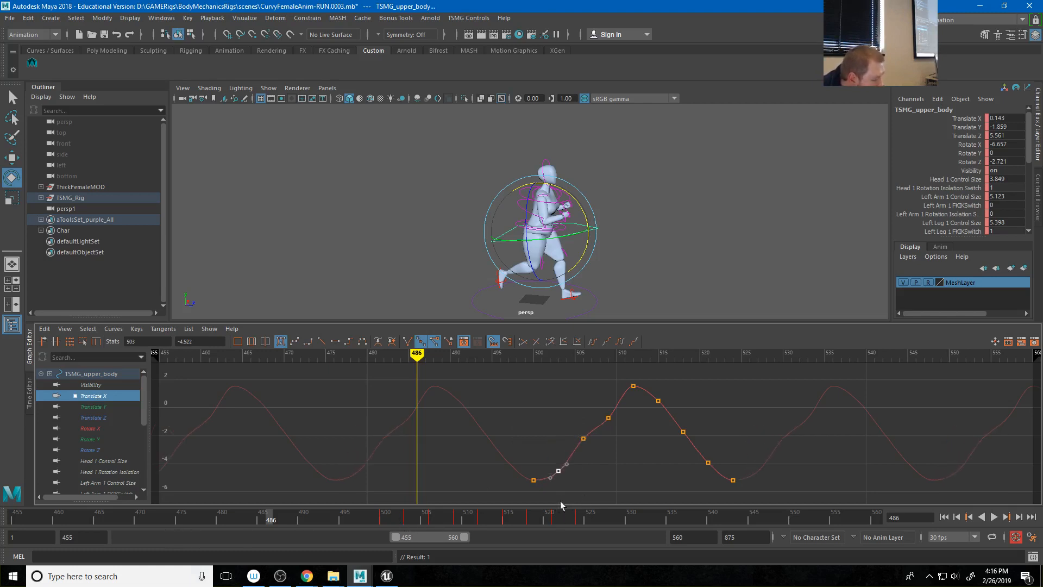
left_click_drag(563, 418, 587, 449)
middle_click_drag(594, 465, 595, 477)
left_click_drag(598, 398, 621, 416)
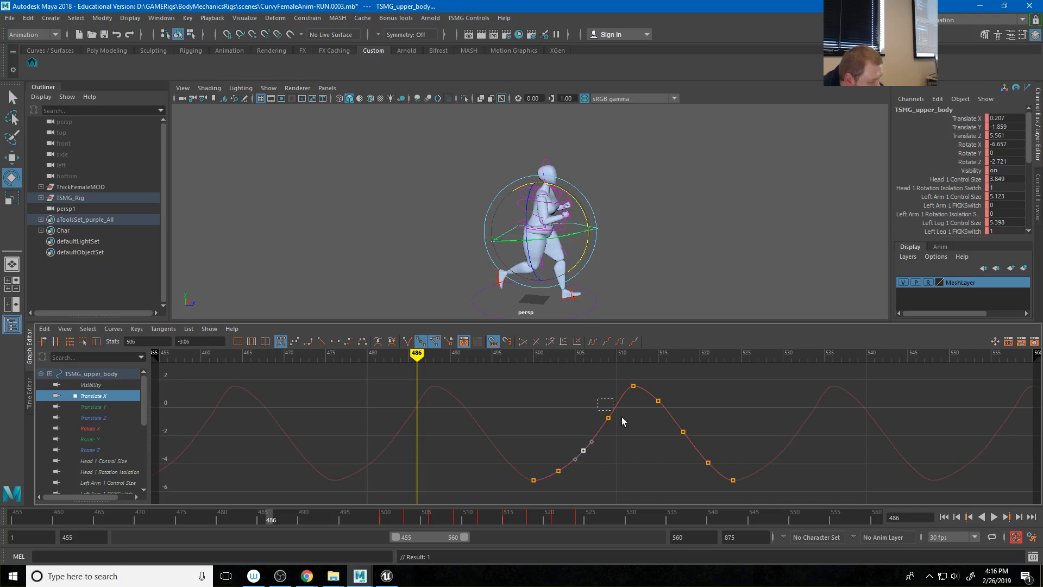
middle_click_drag(633, 451, 633, 440)
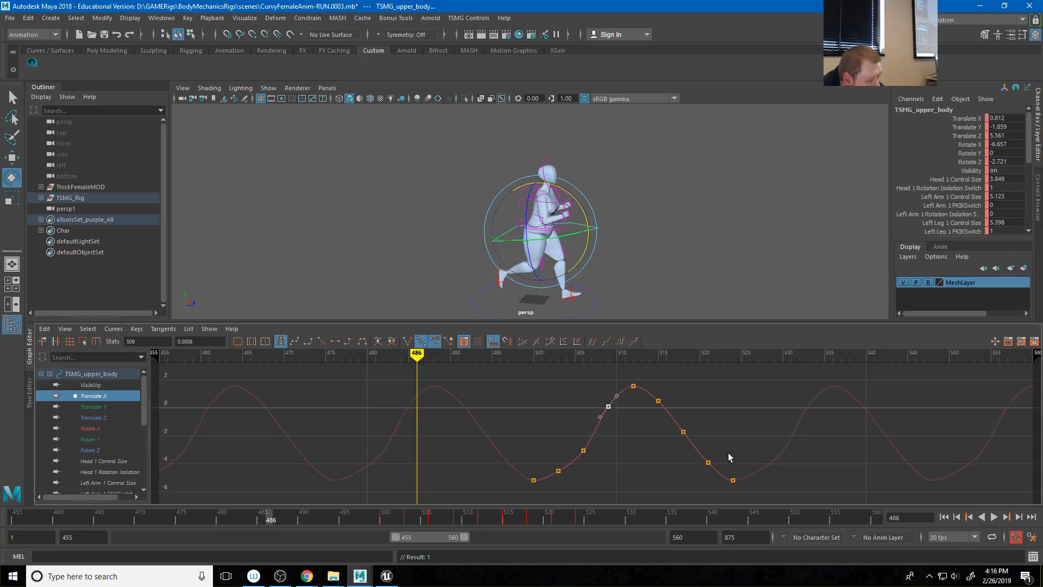
Lower the Translate X keys at frames 521 and 503 to about -4.3 and -4.8, and play back the run
left_click_drag(733, 451, 700, 473)
middle_click_drag(695, 477, 696, 488)
left_click_drag(550, 455, 571, 479)
middle_click_drag(570, 477, 571, 483)
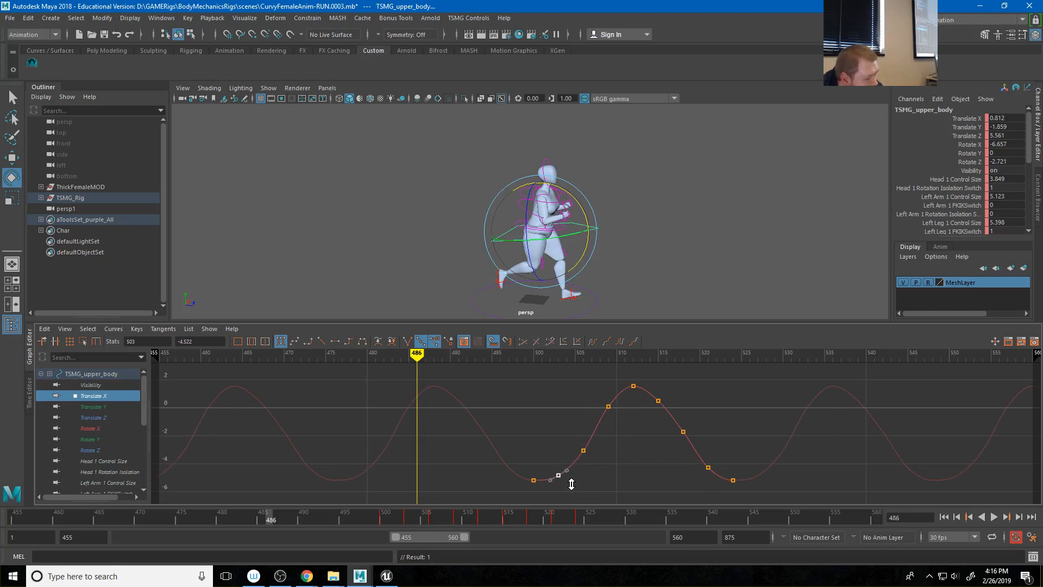
left_click(993, 517)
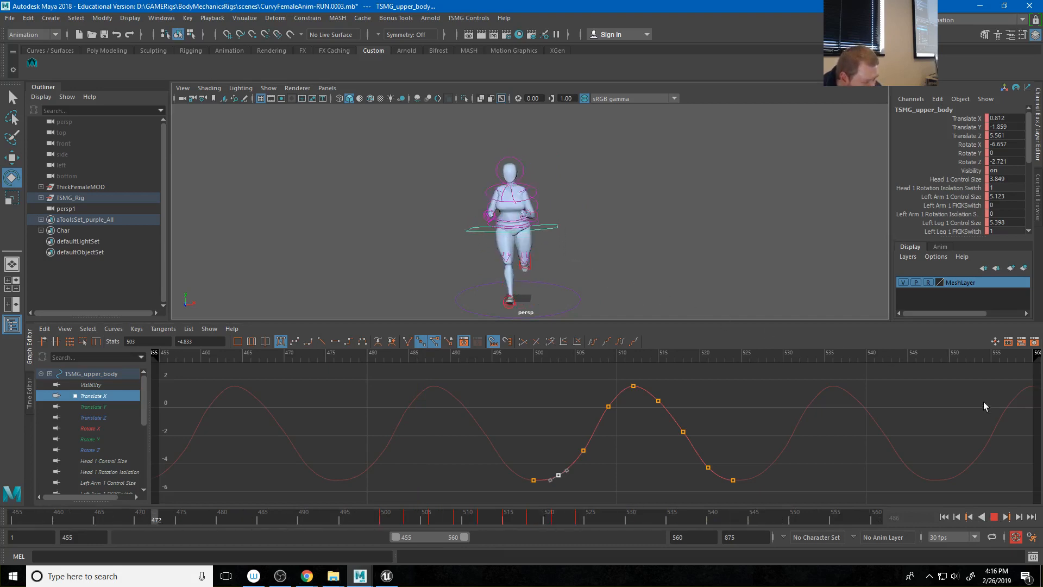
left_click(994, 518)
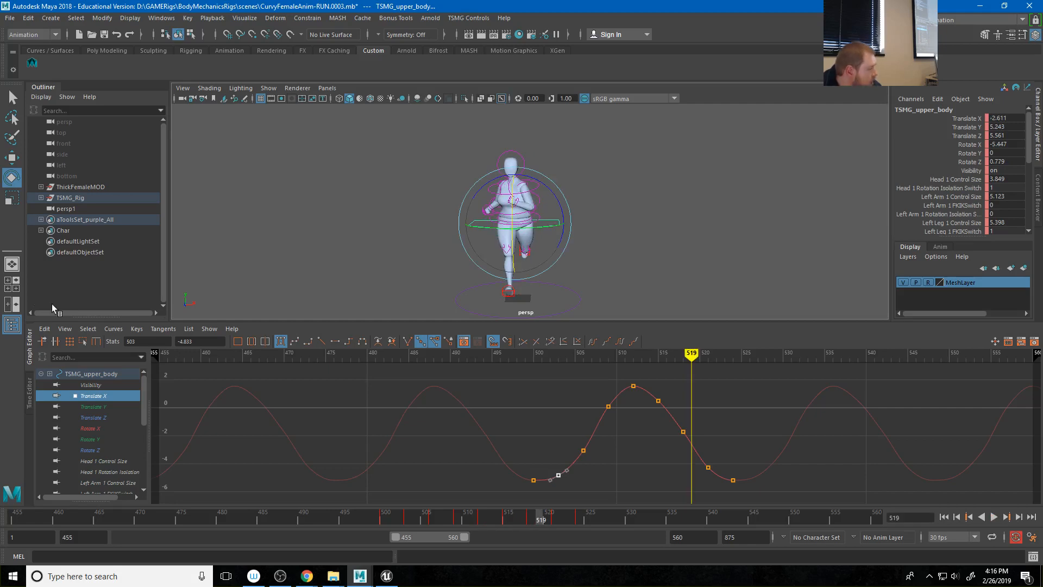
Examine the upper body control's Translate Z and Rotate X curves with the character seen from the side
left_click(102, 416)
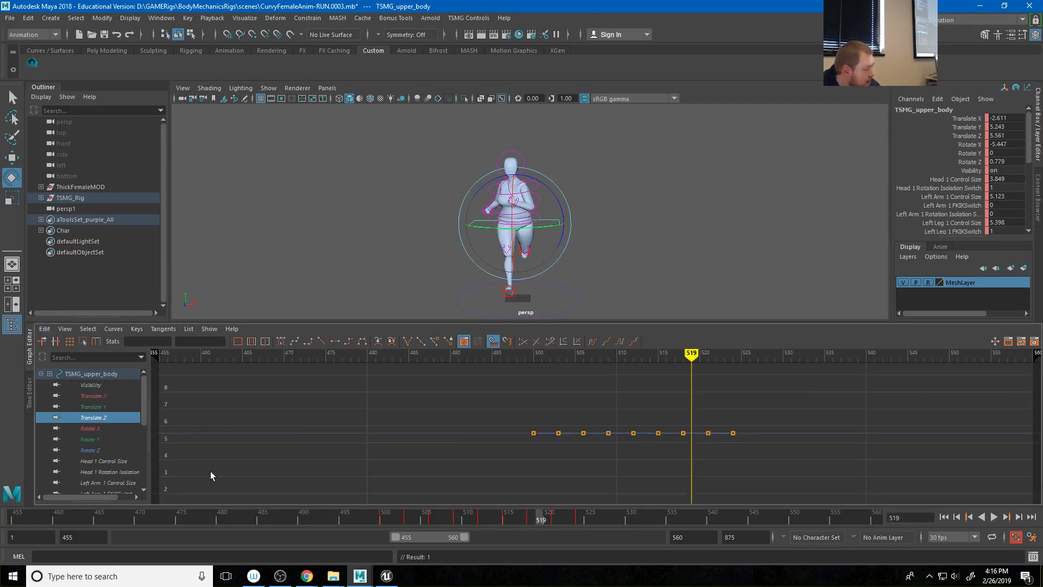
left_click(96, 429)
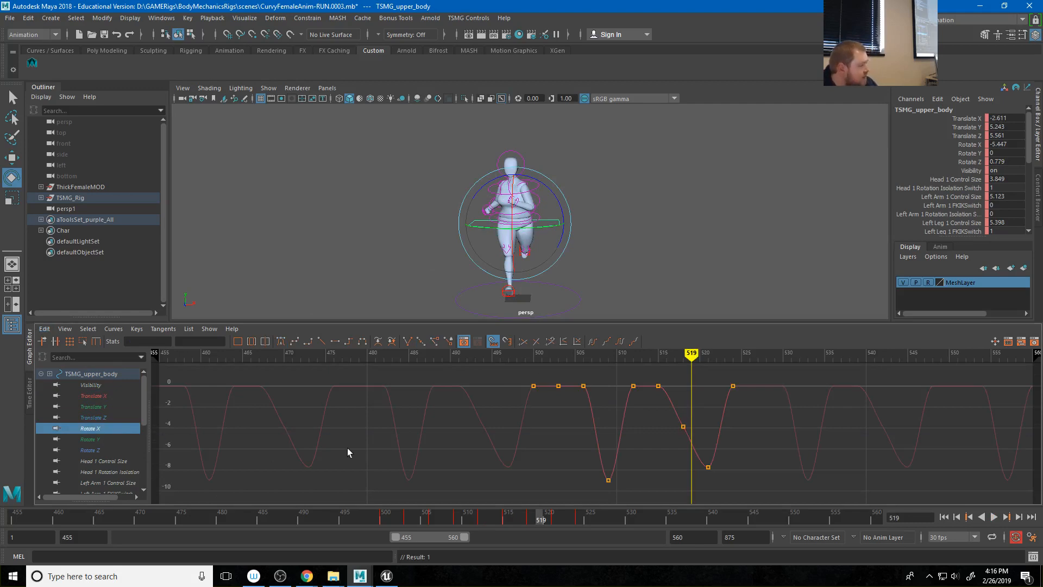
right_click_drag(597, 454, 625, 457, "alt")
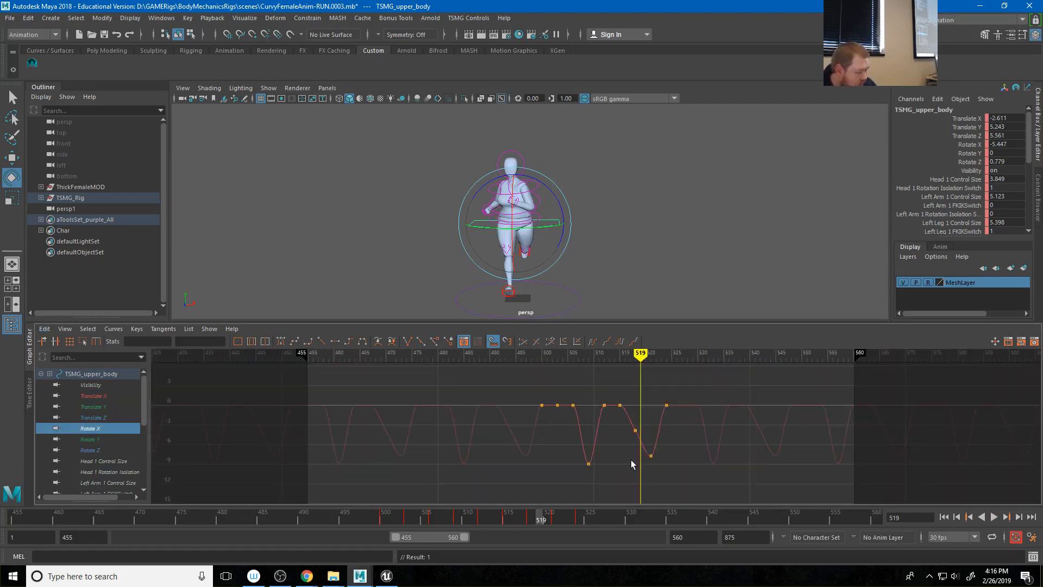
middle_click_drag(590, 461, 519, 458, "alt")
right_click_drag(578, 457, 597, 458, "alt")
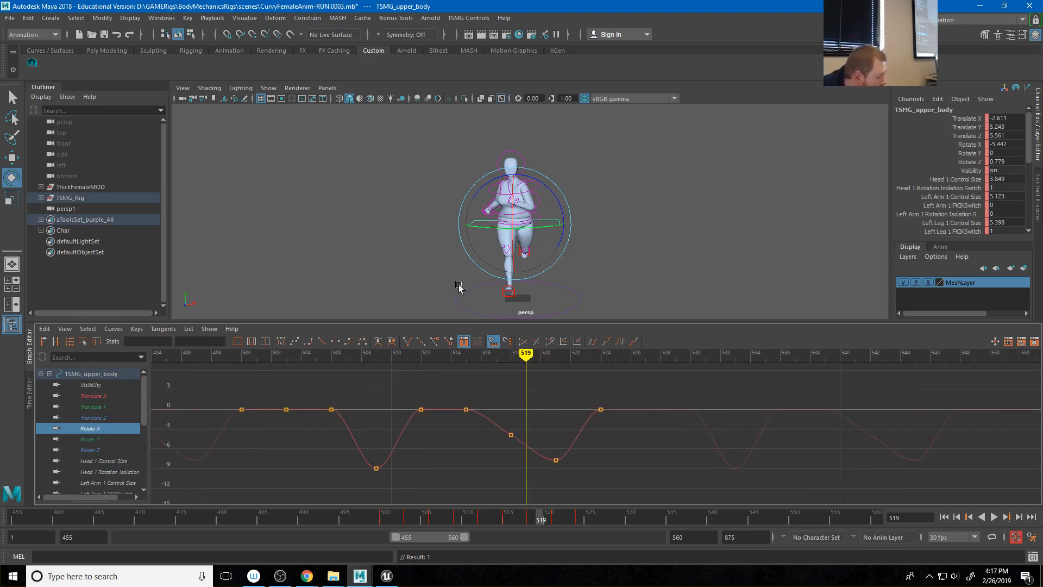
left_click_drag(455, 269, 538, 272, "alt")
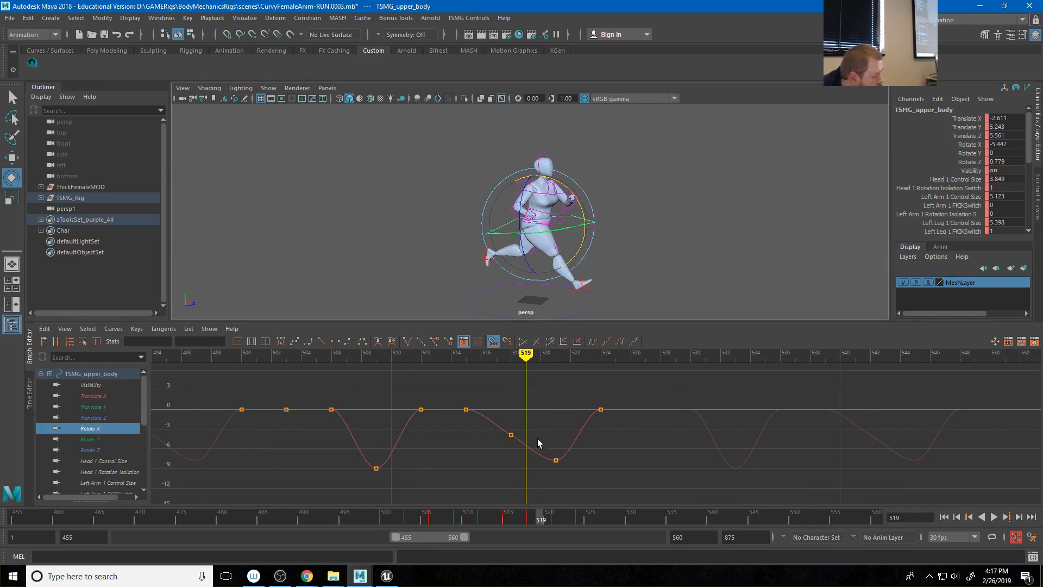
Try raising the Rotate X key at frame 521, and undo the change
left_click_drag(539, 441, 569, 470)
middle_click_drag(570, 473, 570, 398)
key("ctrl+z")
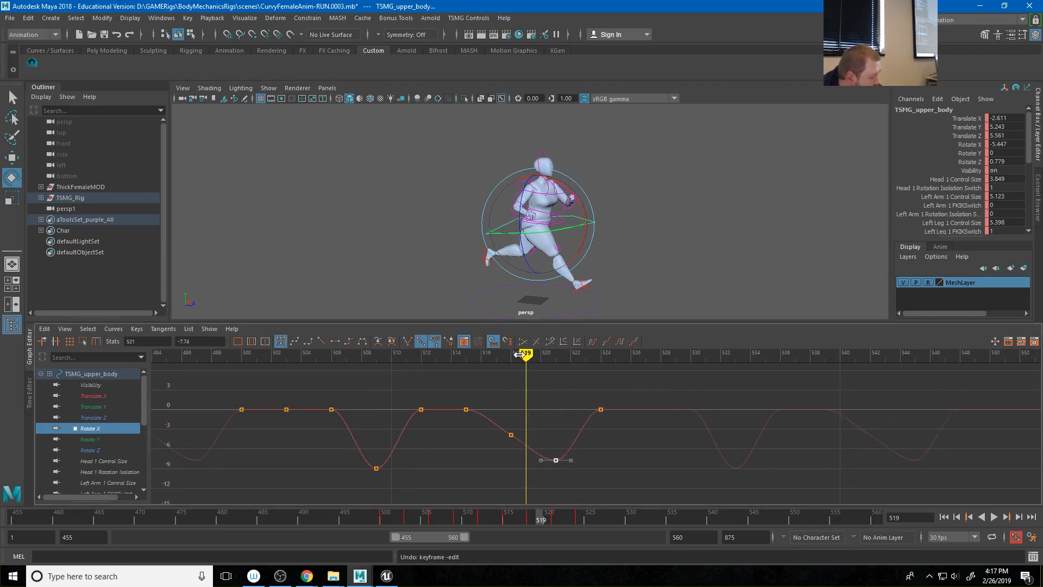
At frame 521, lower that frame's Rotate X key to about -10.2, and lower the frame 506 key to about -3.5
mouse_move(525, 354)
left_mouse_down()
mouse_move(433, 357)
mouse_move(557, 390)
left_mouse_up()
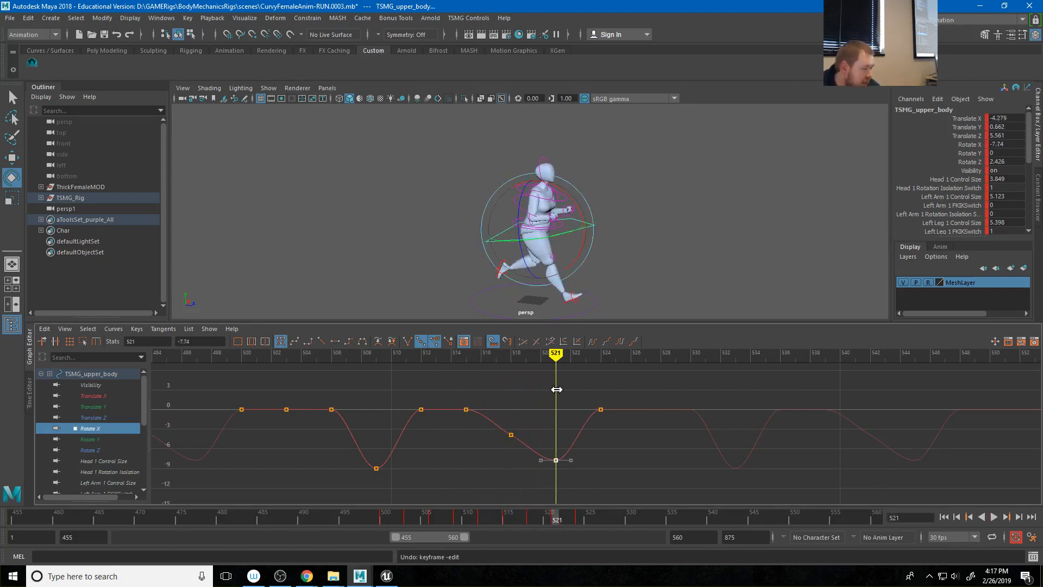
left_click_drag(352, 465, 585, 482)
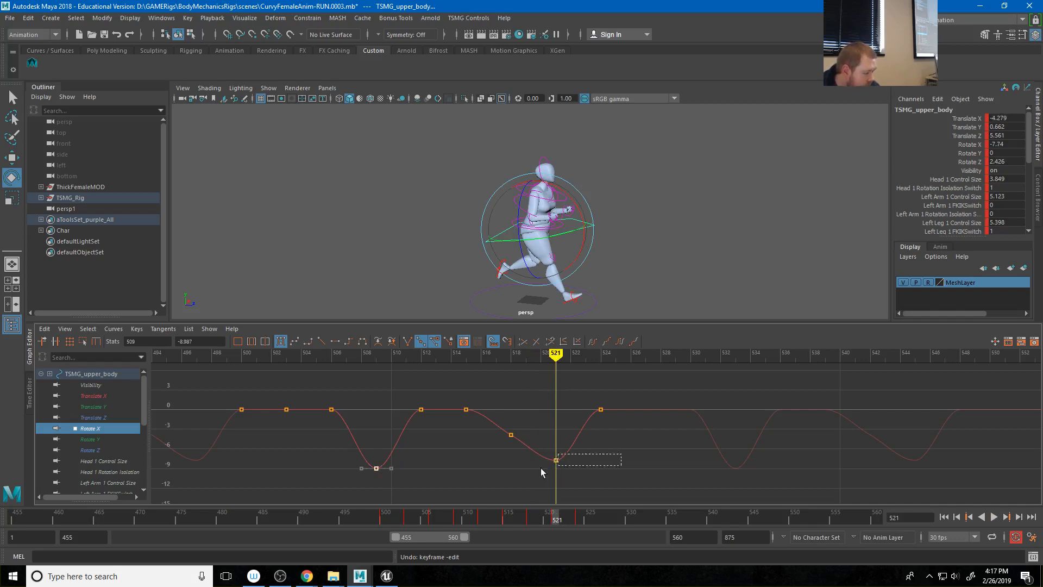
left_click(555, 461)
middle_click_drag(559, 467, 561, 485)
left_click(330, 408)
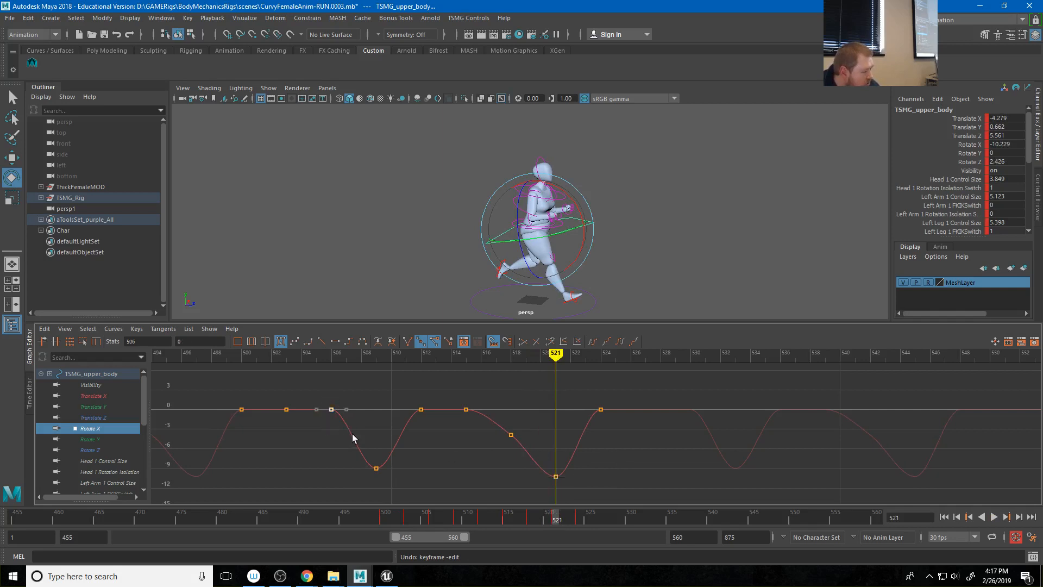
mouse_move(352, 438)
middle_mouse_down()
mouse_move(351, 417)
mouse_move(352, 457)
middle_mouse_up()
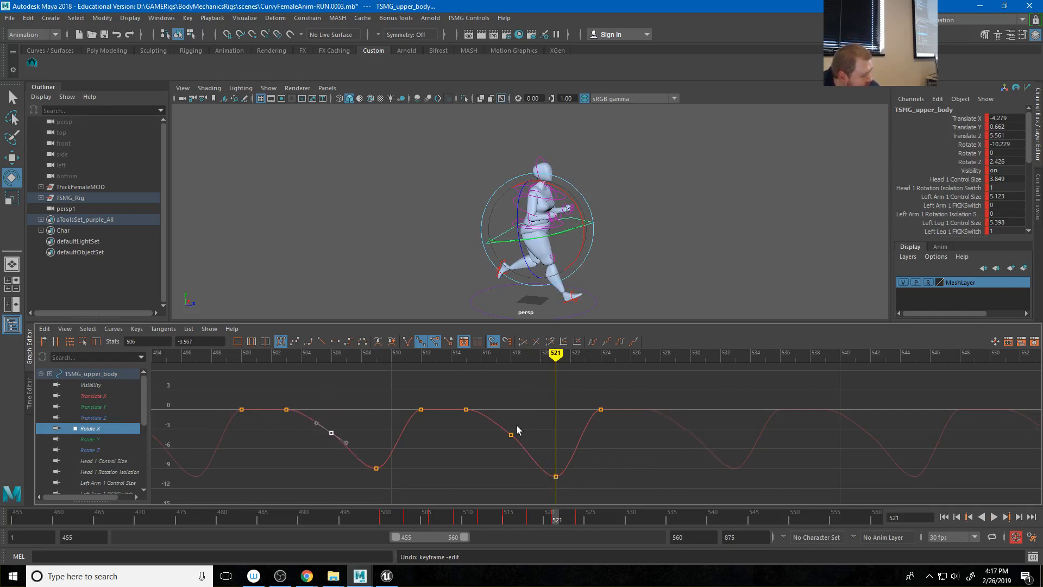
Raise the upper body's Rotate X keys at frames 503 and 515 together to about 2
key("a")
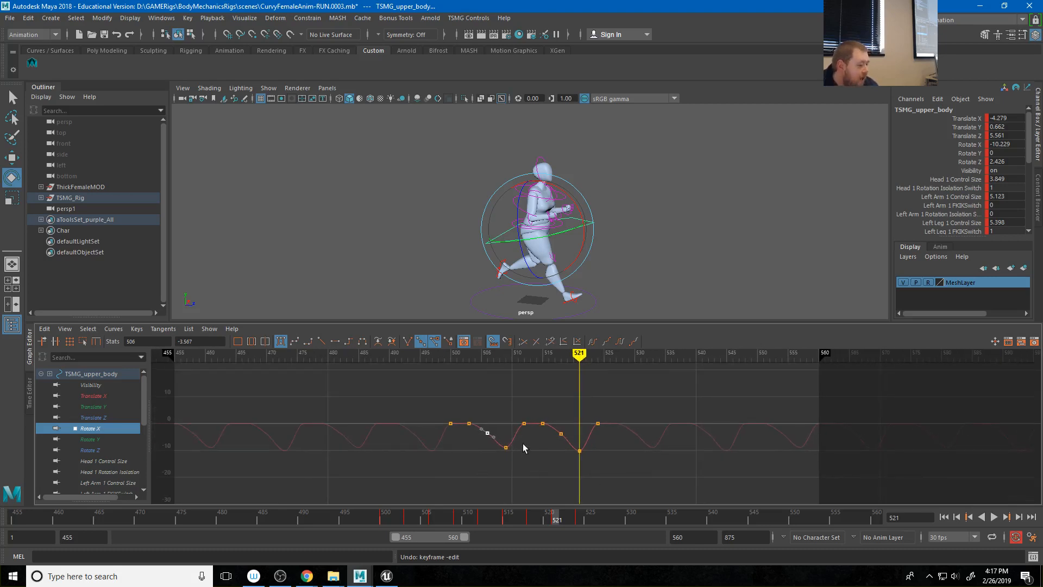
right_click_drag(523, 443, 549, 443, "alt")
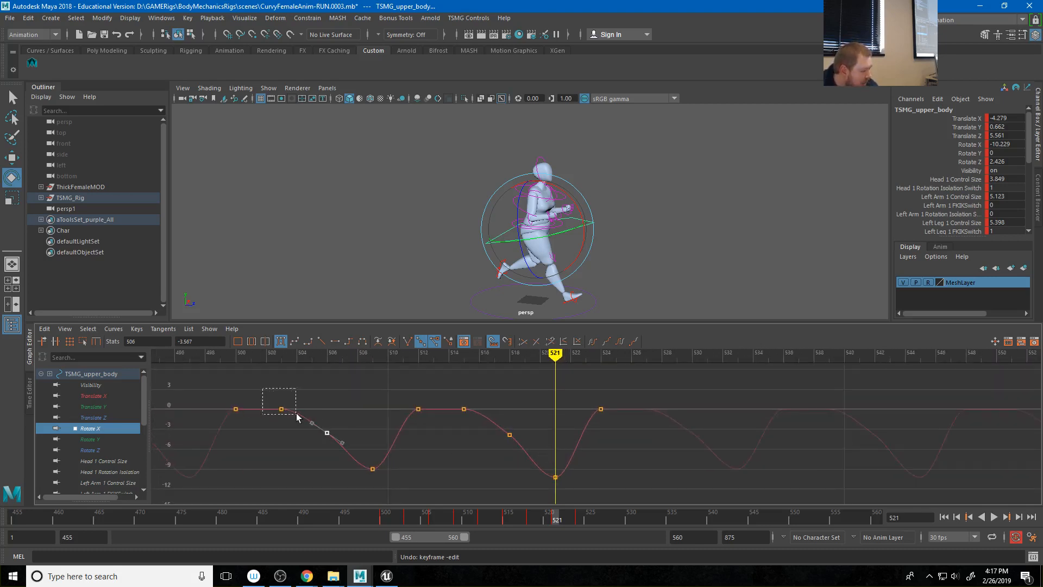
left_click_drag(296, 413, 296, 414)
left_click_drag(491, 382, 461, 433, "shift")
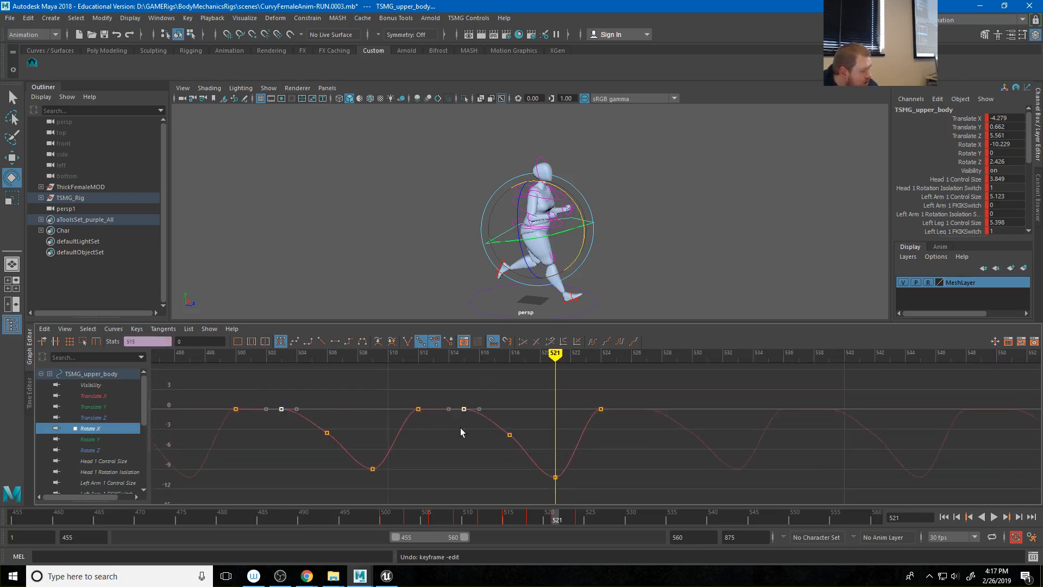
middle_click_drag(467, 470, 467, 456)
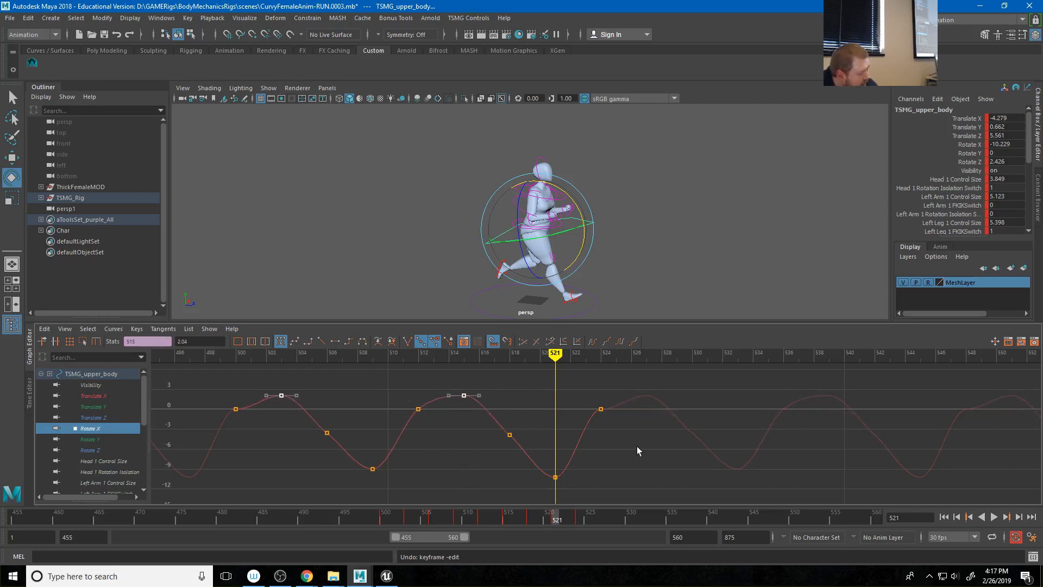
Tilt the outgoing tangent of the Rotate X key at frame 524 upward to smooth the transition into the next cycle
scroll(596, 418, "up", 4)
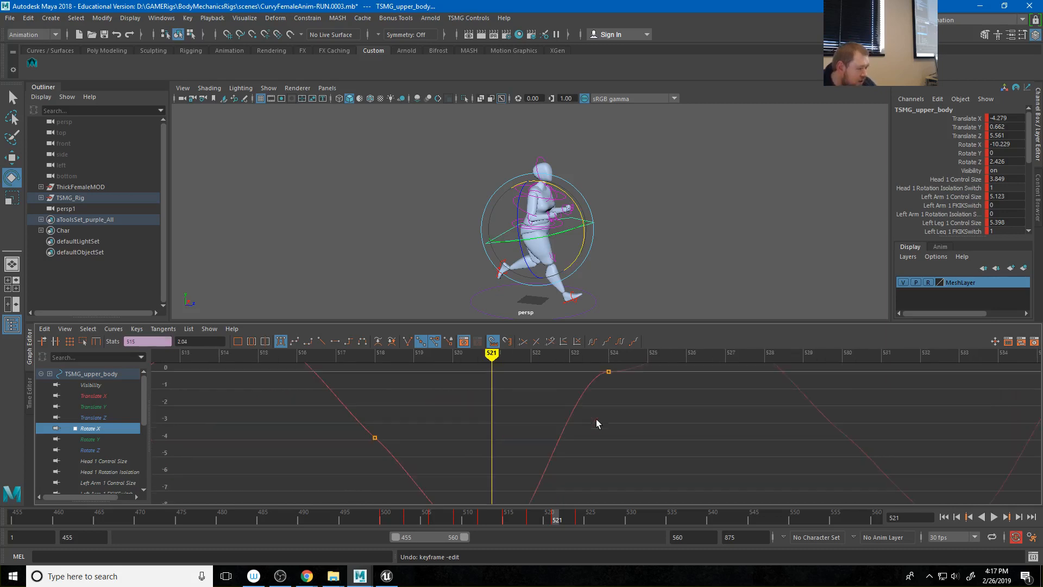
middle_click_drag(660, 424, 496, 508, "alt")
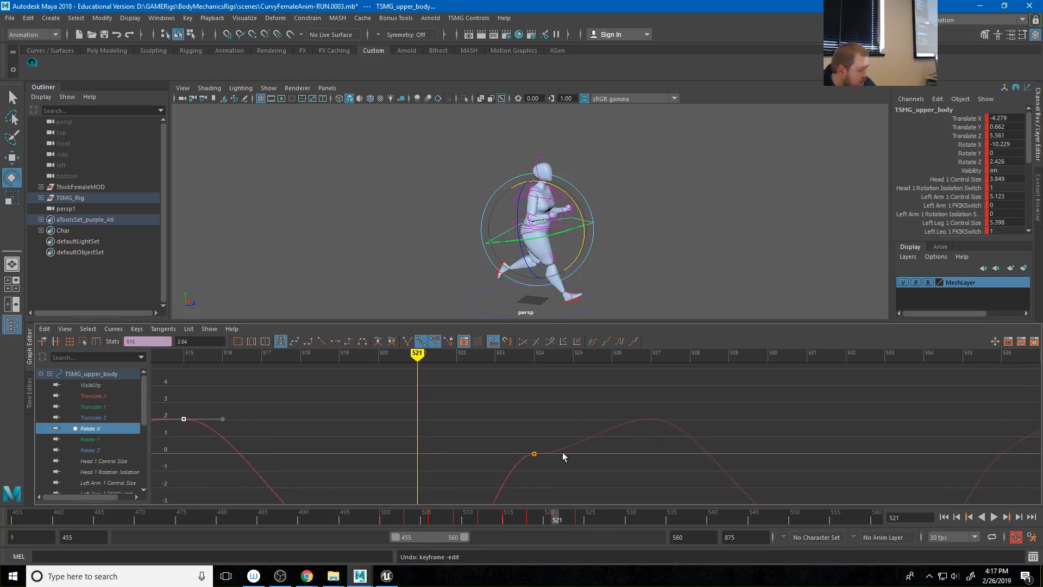
middle_click_drag(566, 450, 572, 402, "alt")
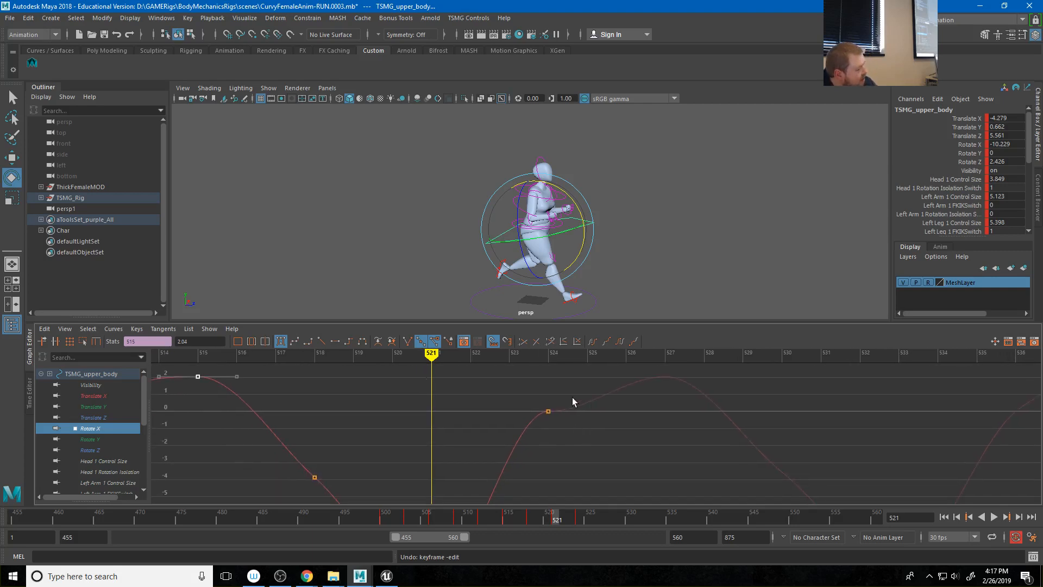
left_click_drag(499, 390, 603, 450)
left_click_drag(573, 389, 612, 442)
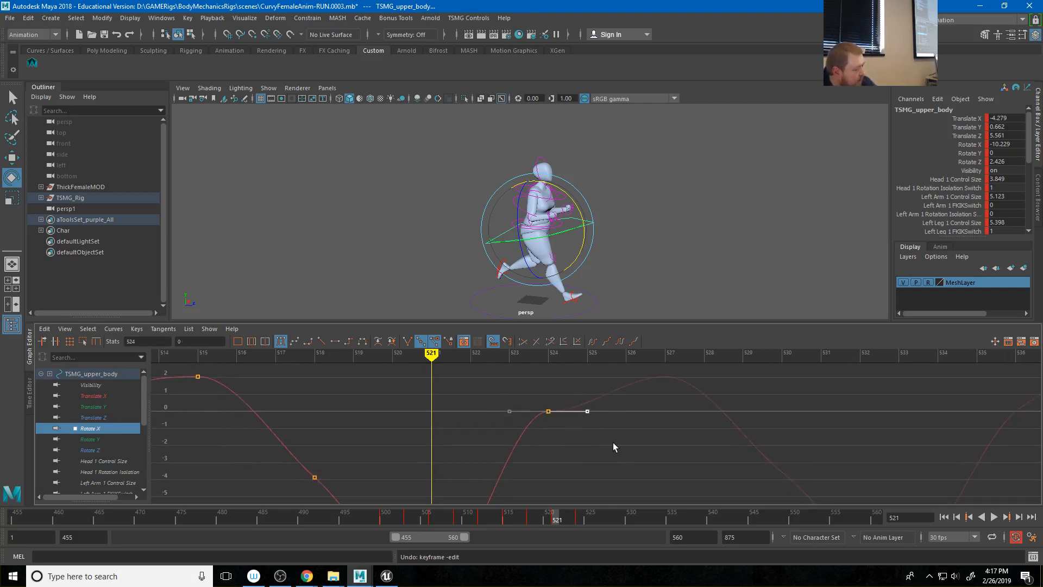
mouse_move(614, 442)
middle_mouse_down()
mouse_move(612, 409)
mouse_move(612, 428)
middle_mouse_up()
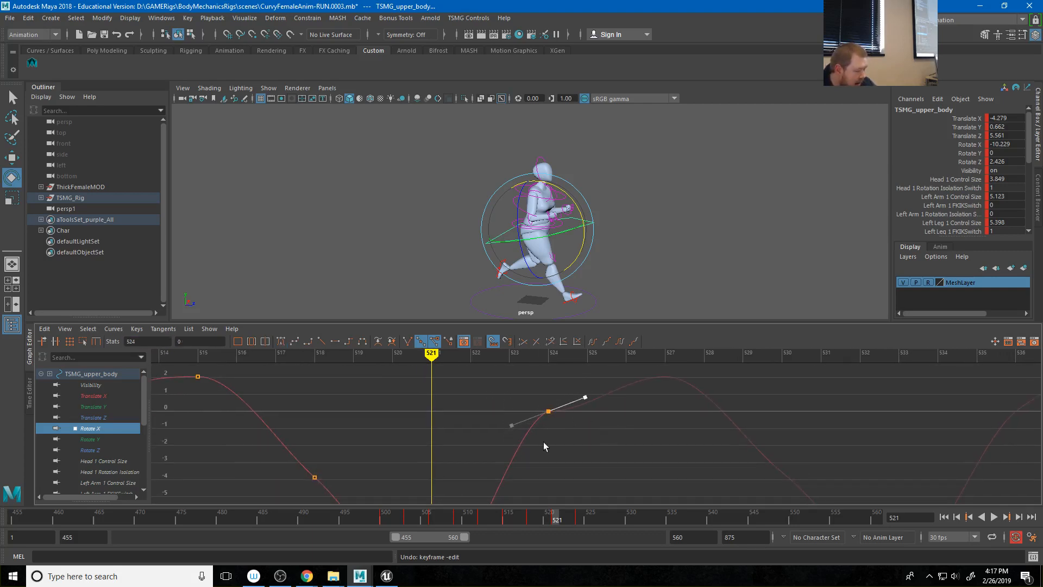
Tilt the tangent of the upper body's Rotate X key at frame 500 upward to smooth the start of the cycle
middle_click_drag(543, 442, 929, 434, "alt")
middle_click_drag(216, 458, 556, 438, "alt")
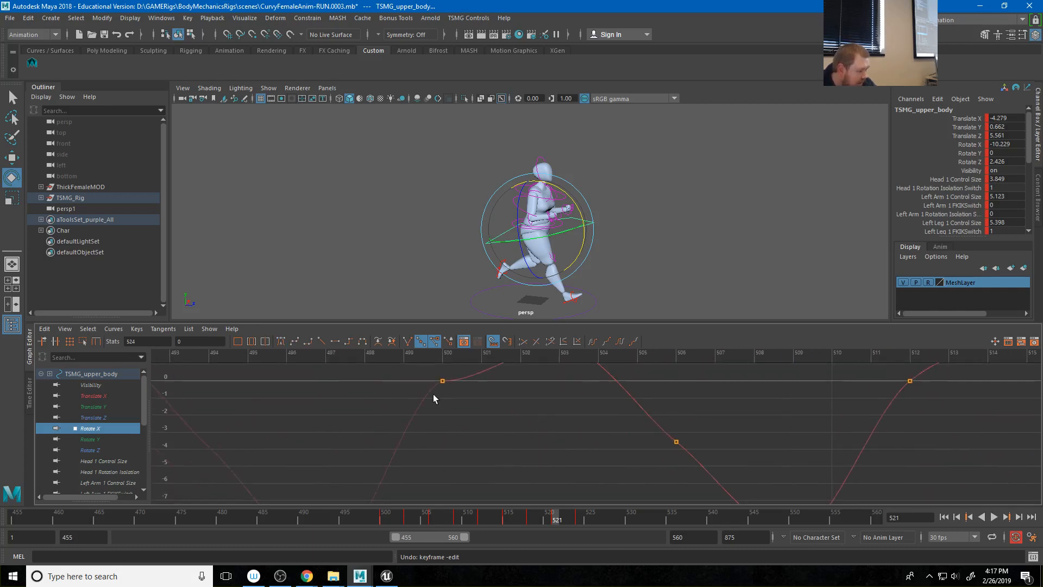
left_click_drag(424, 373, 491, 421)
middle_click_drag(491, 437, 491, 496, "alt")
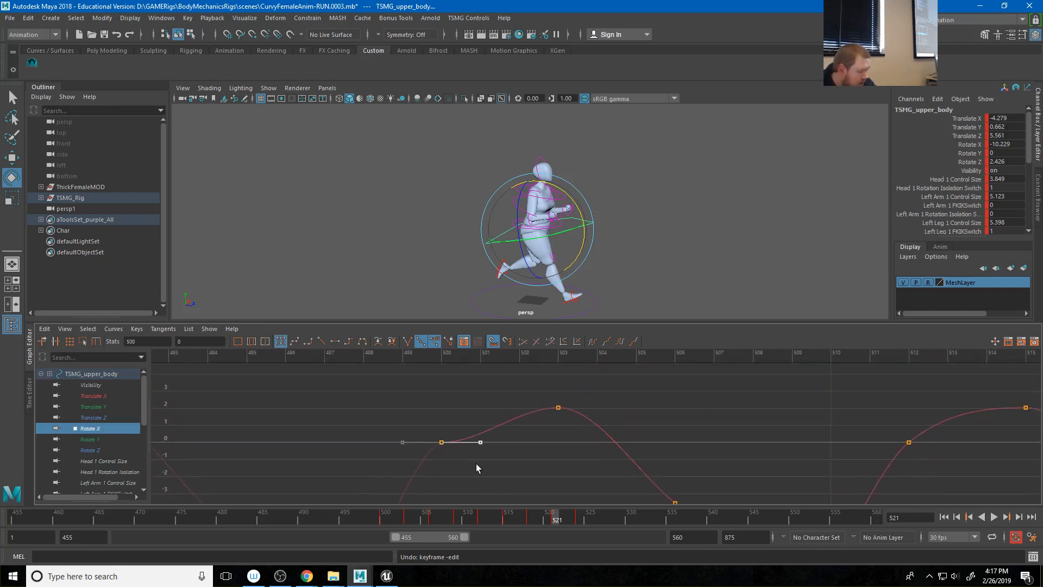
left_click(479, 442)
middle_click_drag(477, 454, 474, 446)
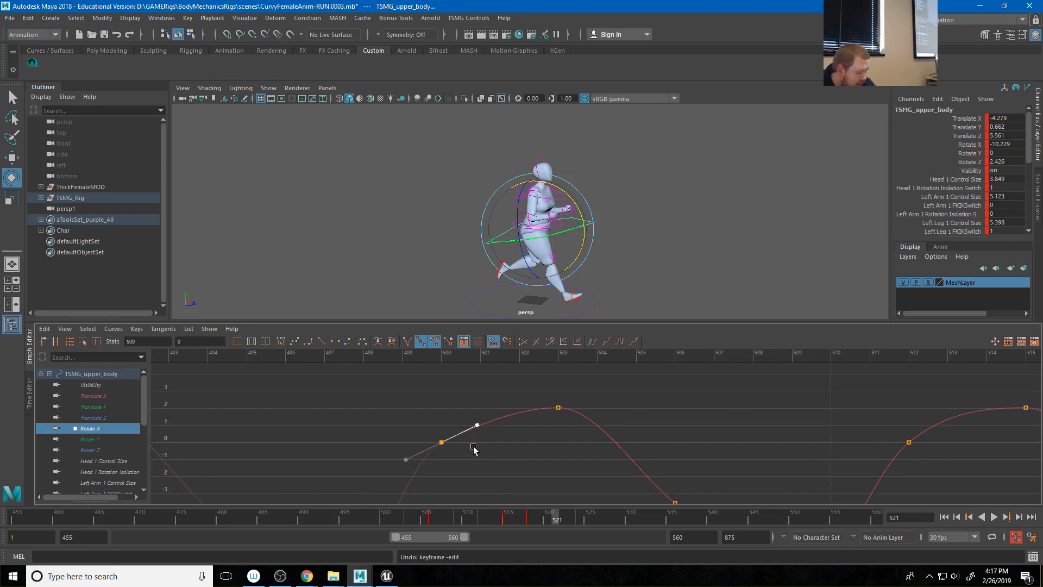
scroll(610, 430, "down", 5)
middle_click_drag(624, 473, 553, 441, "alt")
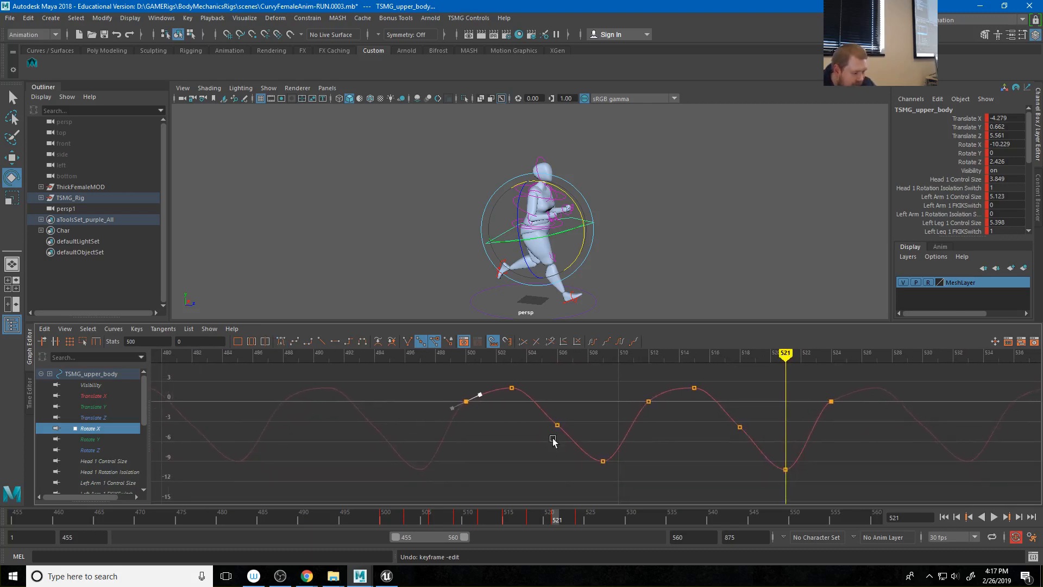
Deselect the upper body control and play back the run cycle to check its motion
left_click(633, 288)
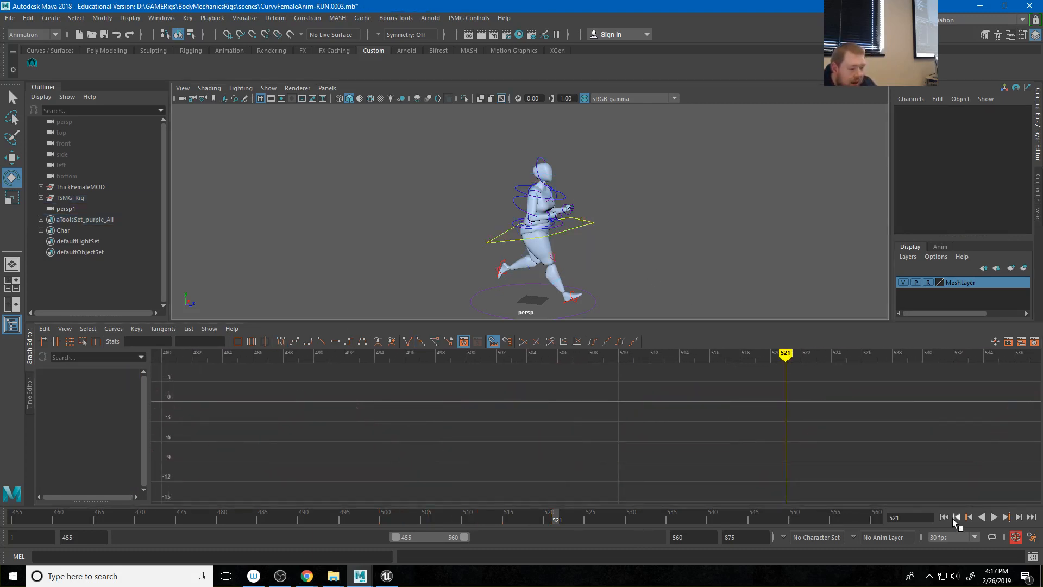
left_click(993, 518)
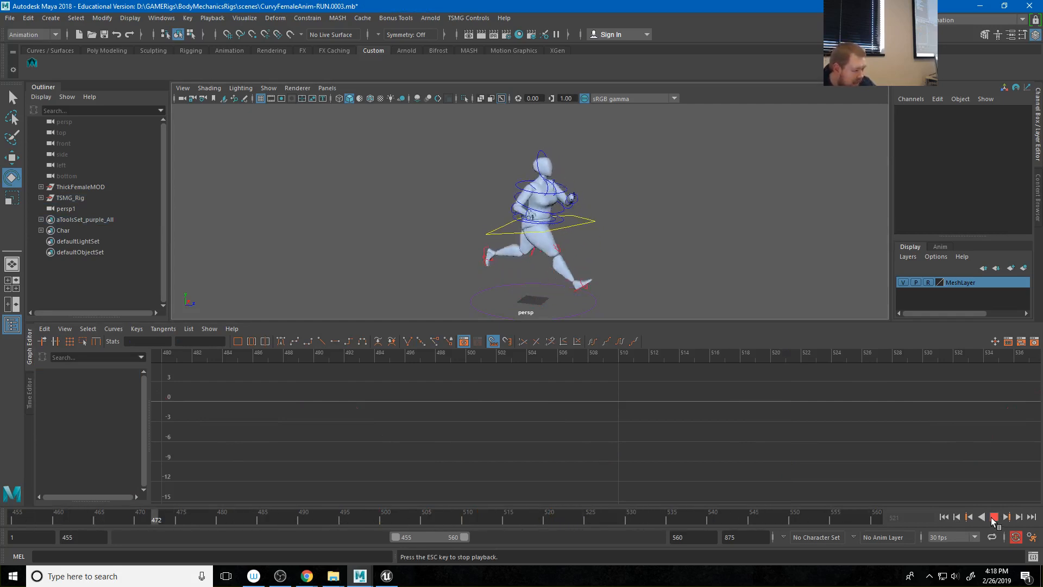
left_click(993, 517)
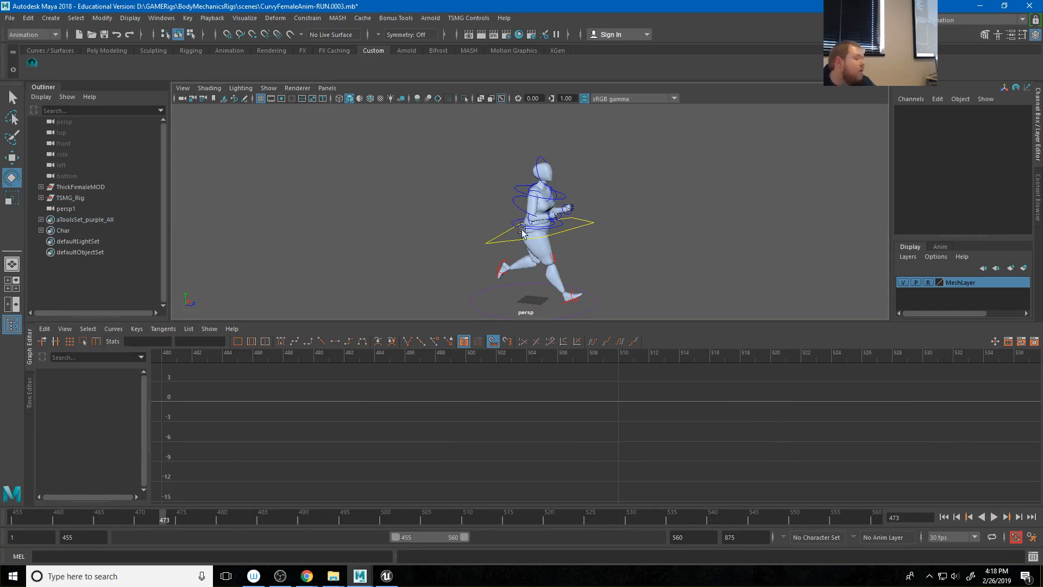
Inspect the upper body control's Rotate Y and Rotate Z curves for breaks in the cycle
left_click(545, 232)
left_click(90, 439)
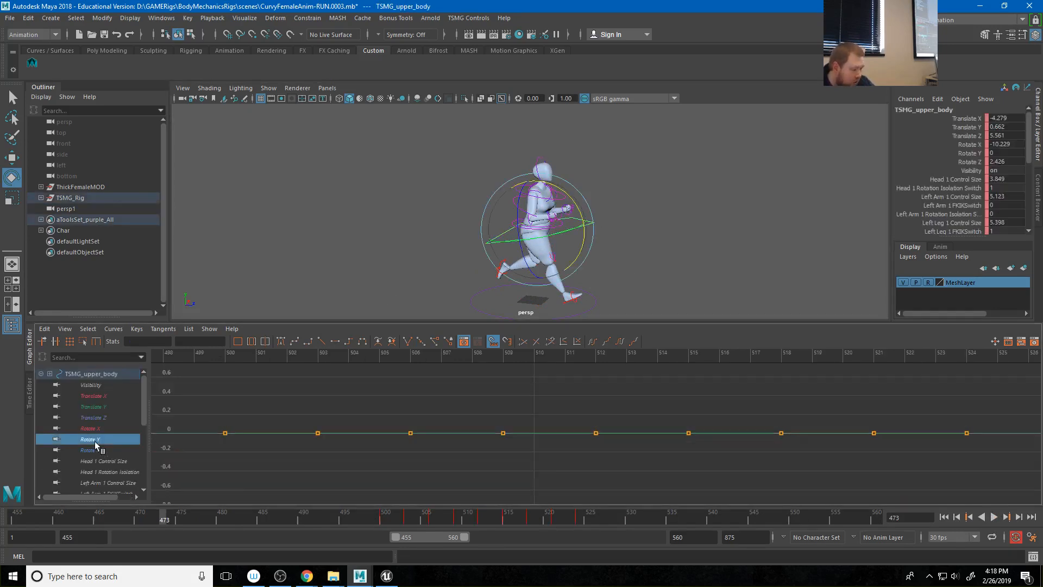
left_click(91, 449)
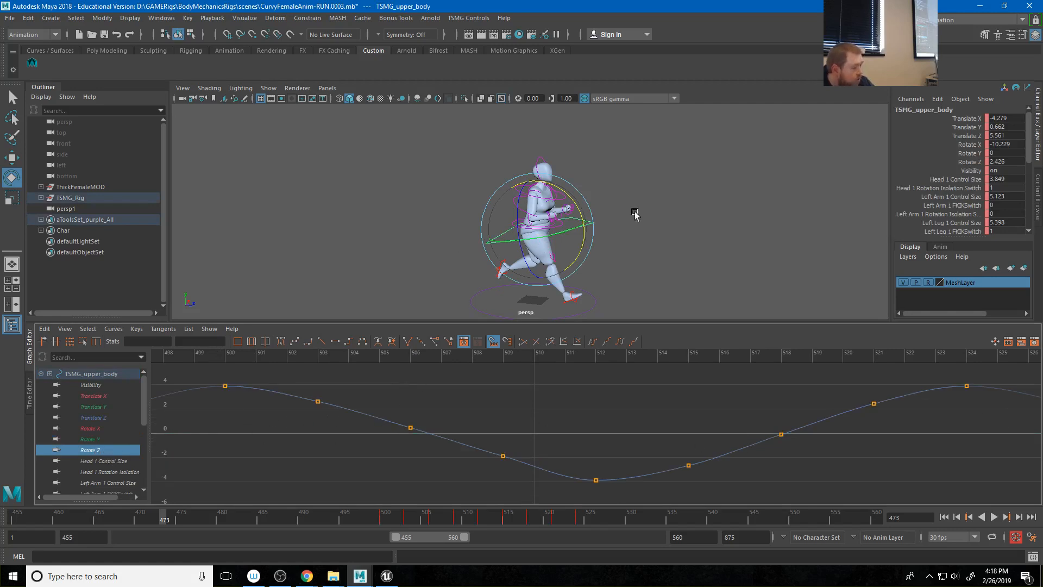
left_click(706, 211)
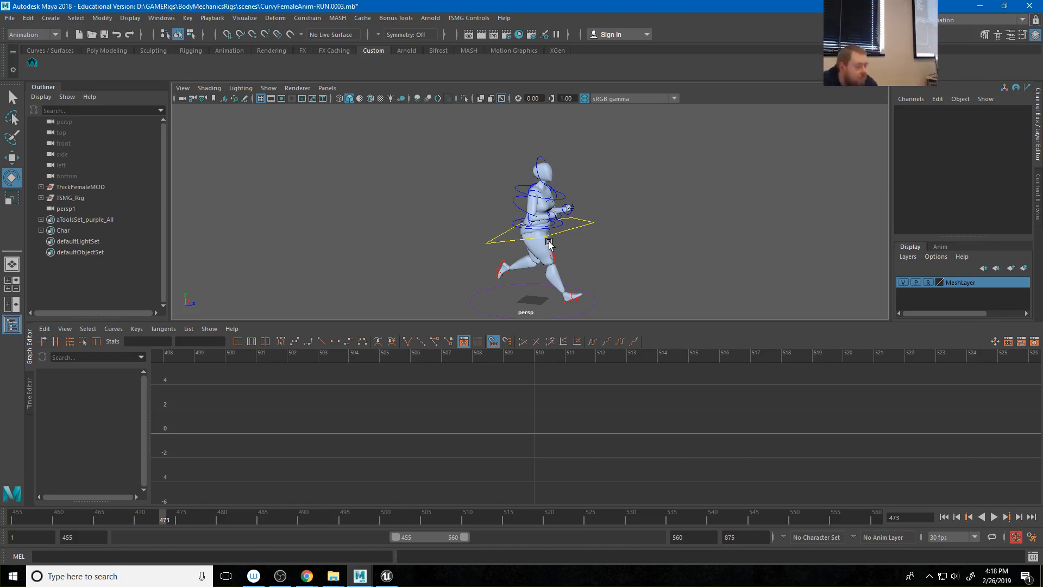
On the right upper arm's Rotate Y curve, shorten the incoming tangent at frame 500 and tilt it along the descending slope
left_click(534, 189)
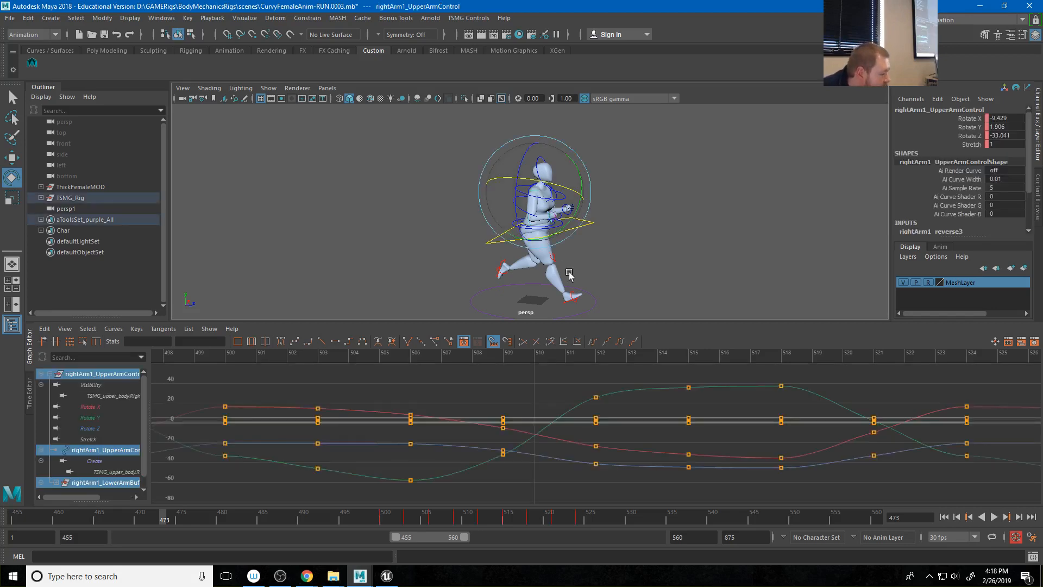
left_click(90, 417)
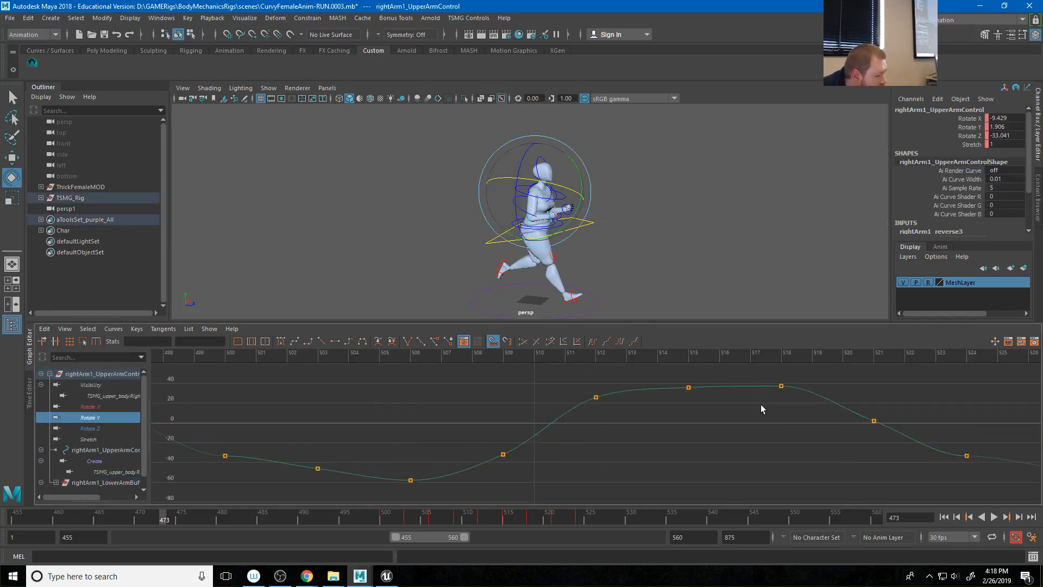
middle_click_drag(315, 462, 544, 448, "alt")
right_click_drag(600, 441, 588, 443, "alt")
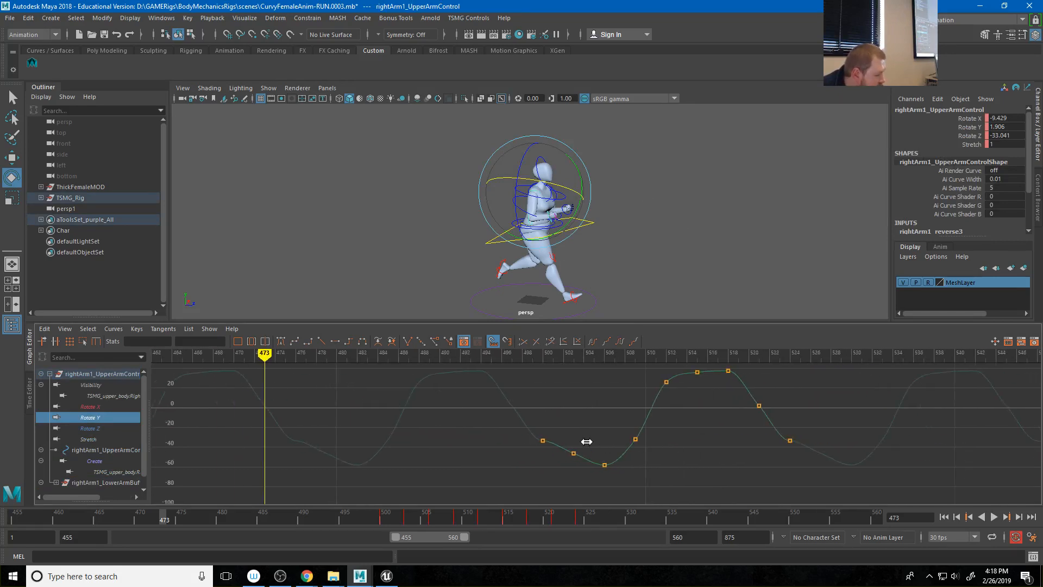
left_click_drag(495, 424, 555, 458)
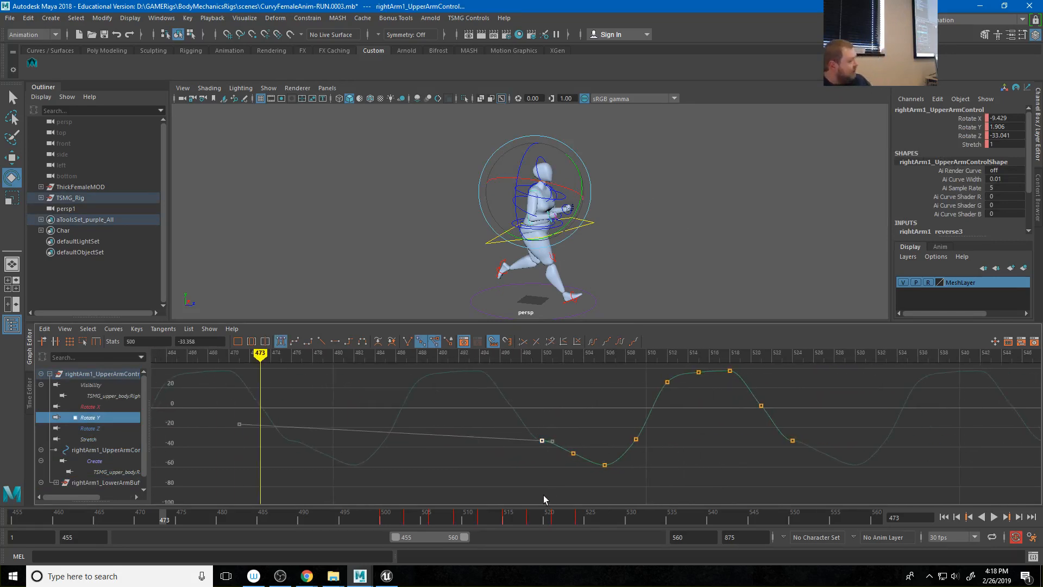
left_click(279, 345)
left_click_drag(215, 415, 262, 448)
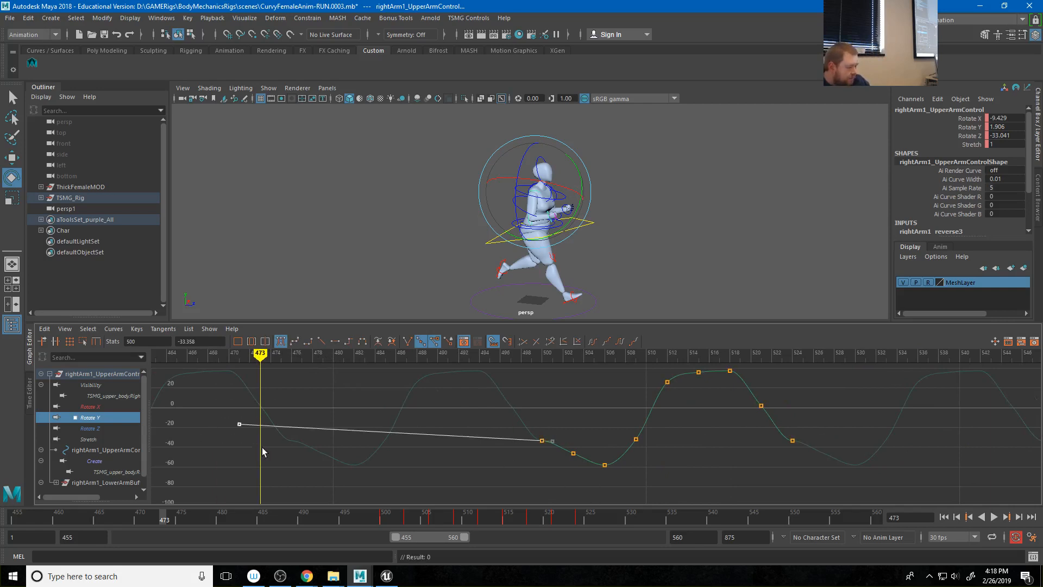
middle_click_drag(376, 433, 421, 422)
key("ctrl+z")
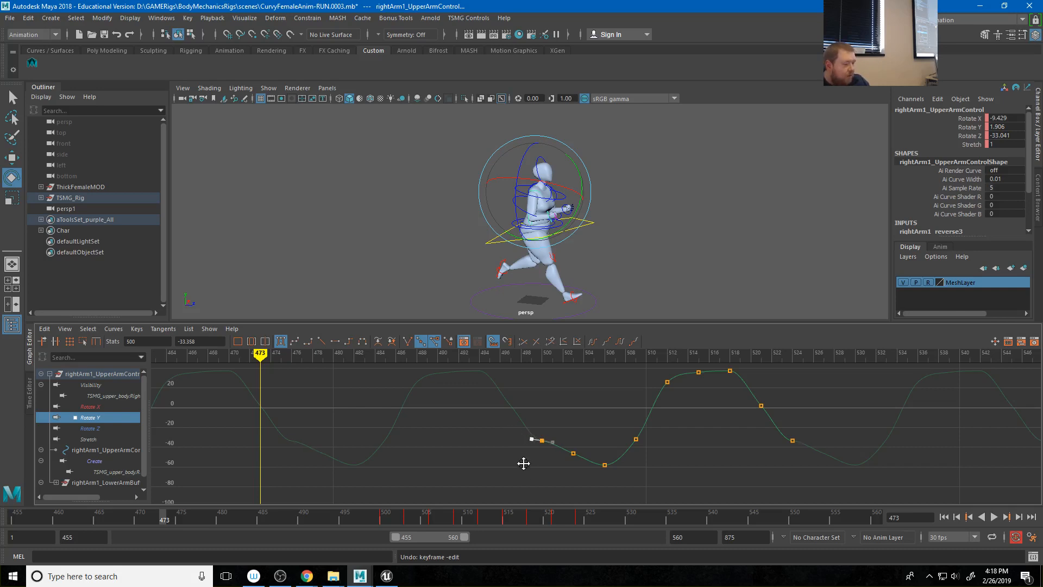
middle_click_drag(523, 463, 524, 463)
key("q")
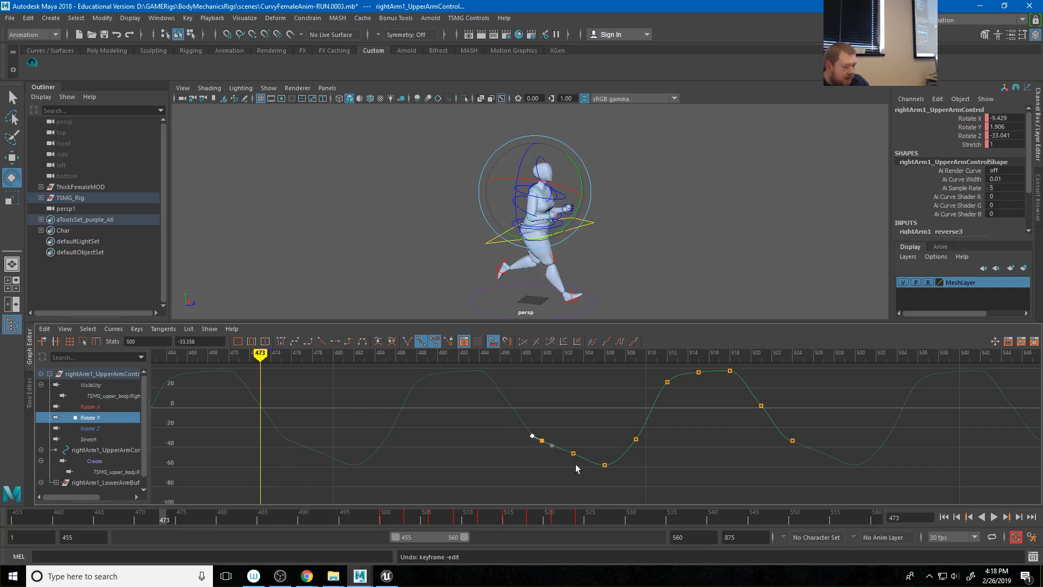
Tilt the outgoing tangent of the right upper arm's Rotate Y key at frame 524 downward
left_click(794, 444)
left_click_drag(806, 455, 801, 455)
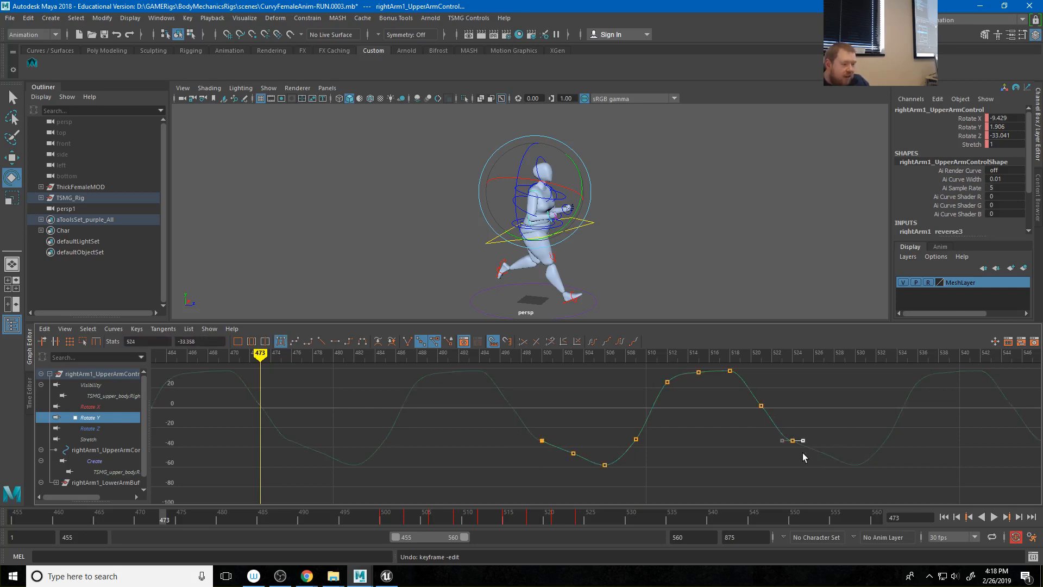
middle_click_drag(801, 455, 802, 463)
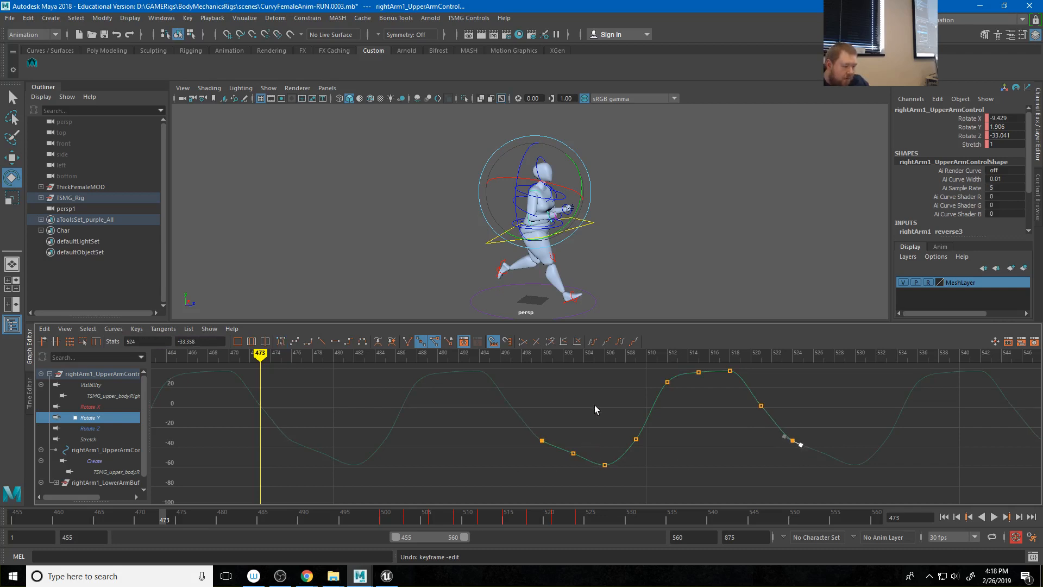
Lower the Rotate Y keys at frames 503 and 506 to about -54 and -63, and steepen the frame 500 key's tangent
left_click_drag(514, 356, 583, 364)
left_click_drag(572, 433, 623, 488)
middle_click_drag(624, 488, 622, 496)
left_click_drag(594, 445, 563, 468)
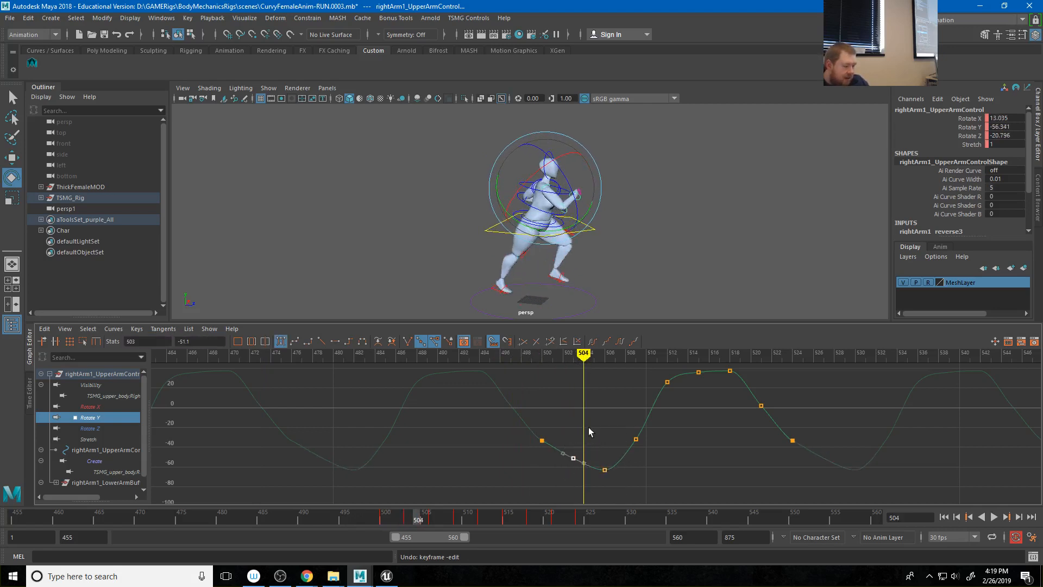
middle_click_drag(588, 427, 589, 431, "shift")
left_click_drag(562, 435, 494, 465)
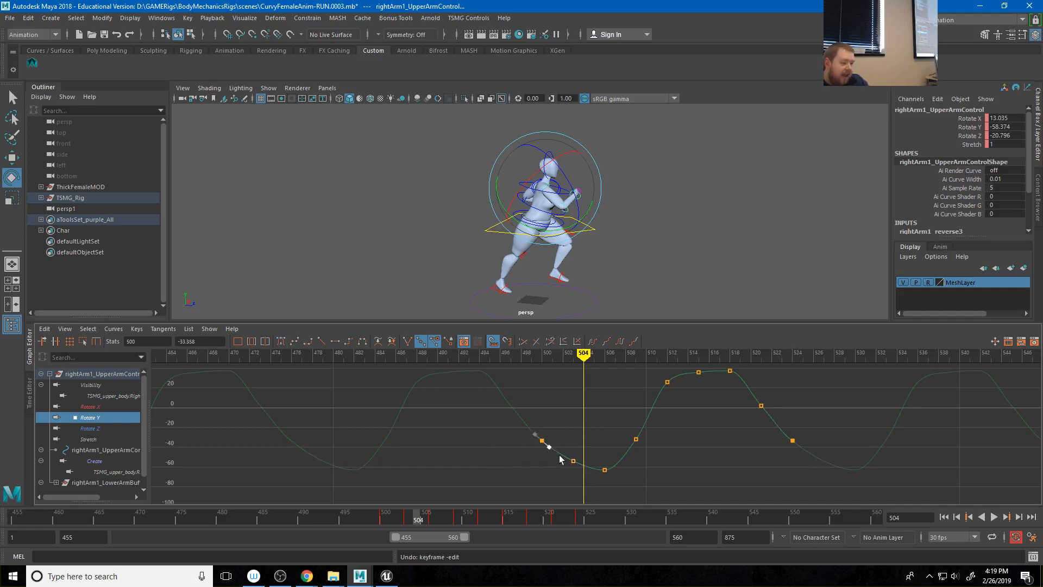
Lower the right upper arm's Rotate Y keys at frame 512 to about 17.5 and at frame 518 to about 28
middle_click_drag(718, 414, 687, 441, "alt")
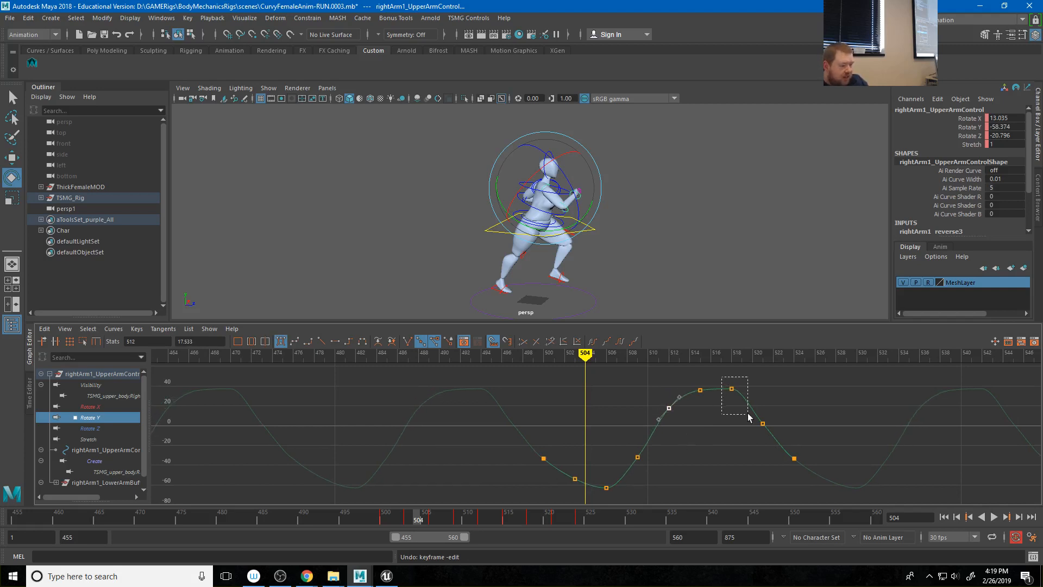
left_click_drag(749, 417, 749, 417)
middle_click_drag(749, 419, 747, 426, "shift")
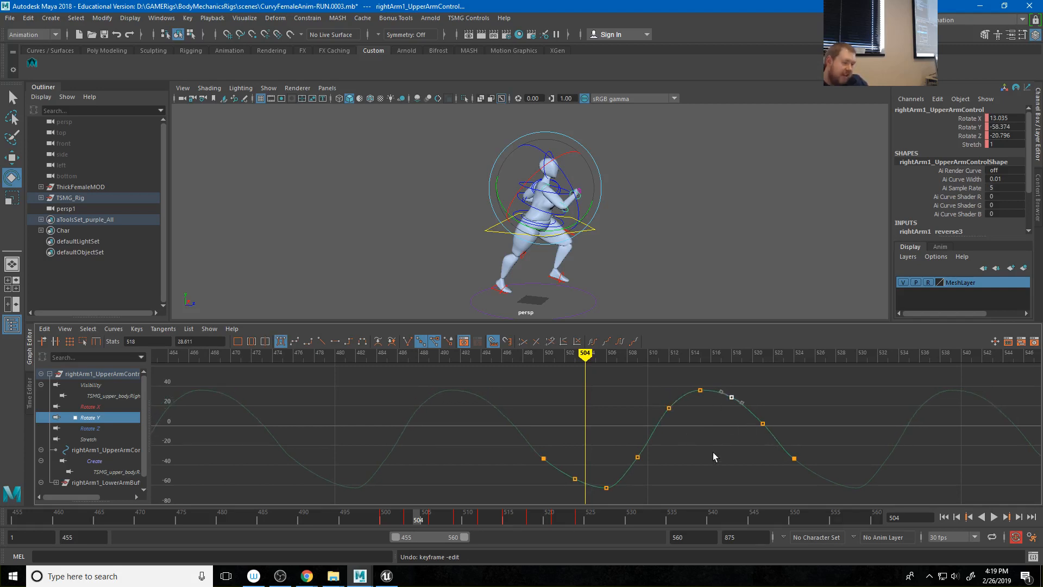
Play the run cycle from the start of the range to check the right arm's swing
left_click(944, 517)
left_click(993, 517)
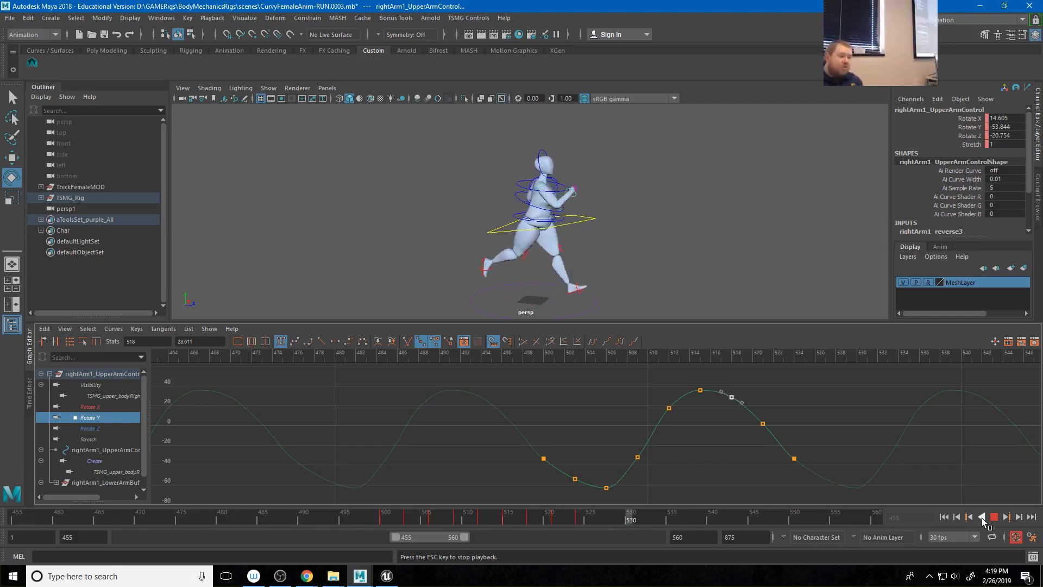
left_click(993, 516)
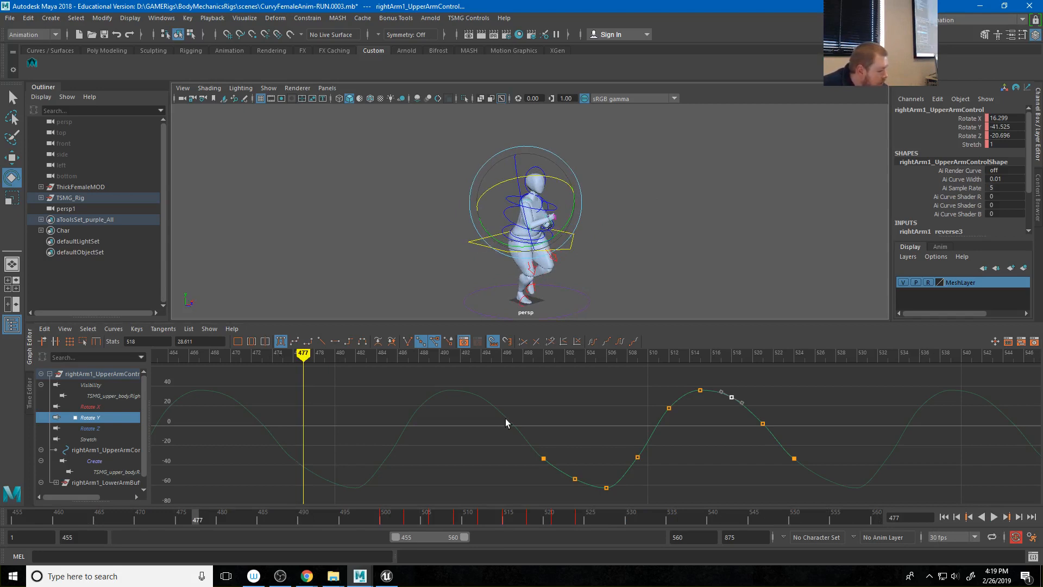
Select all keys on the right upper arm's curves and scrub from frame 500 to 524 to compare the cycle's end poses
left_click(93, 375)
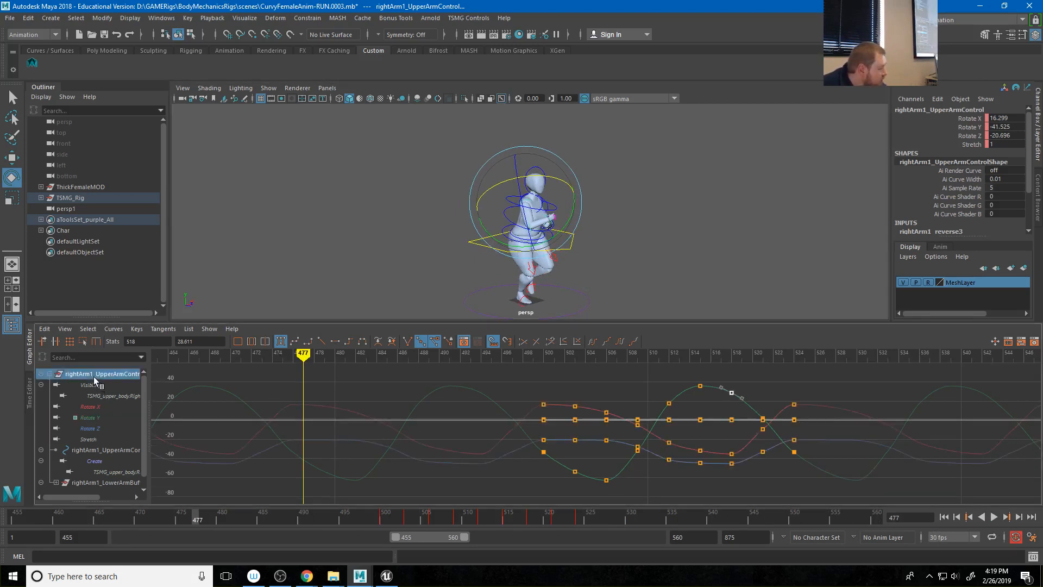
left_click(101, 482, "shift")
left_click_drag(511, 363, 832, 497)
left_click(385, 519)
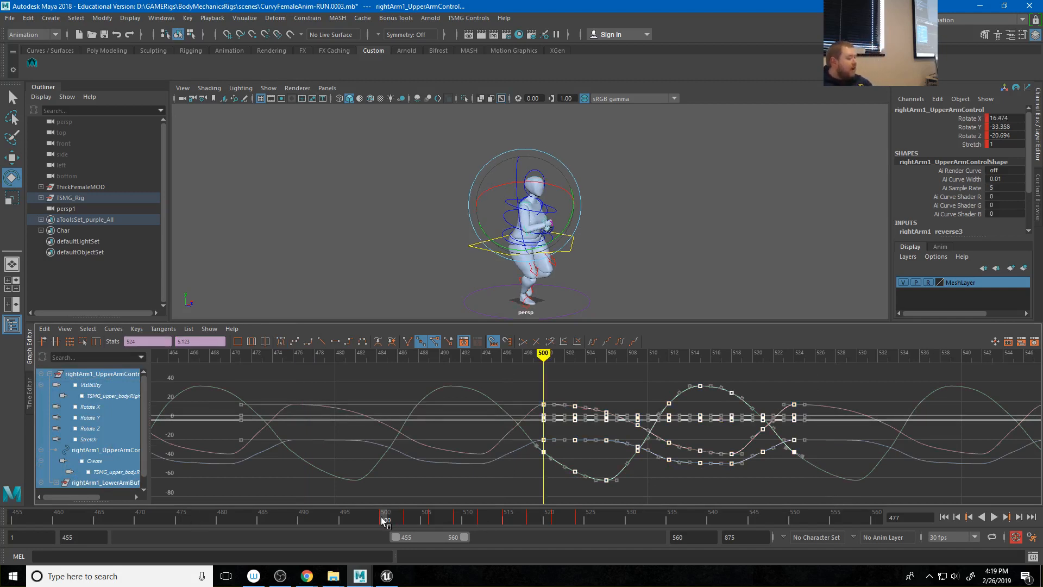
left_click_drag(385, 519, 581, 521)
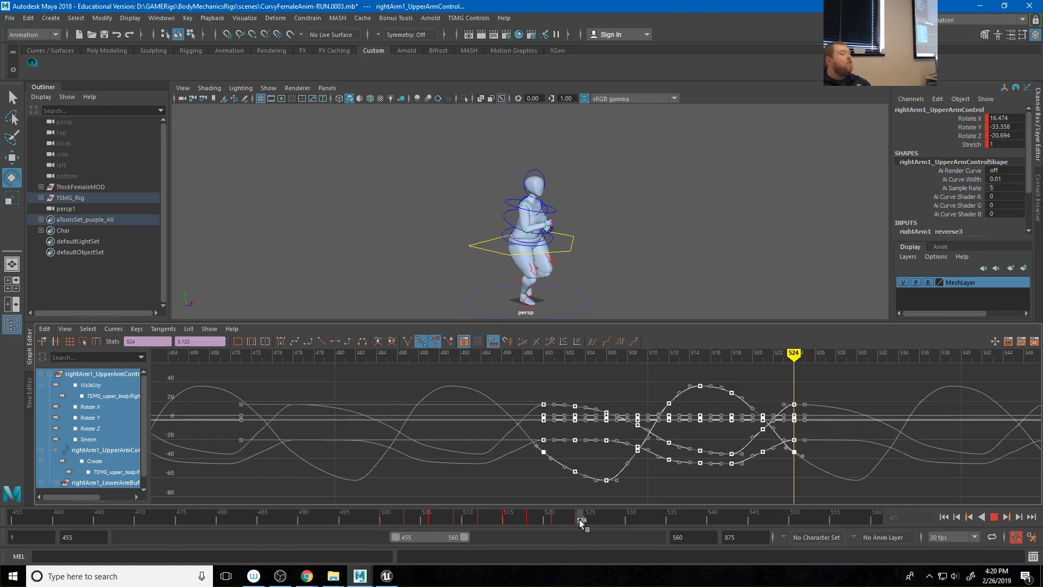
left_click_drag(581, 522, 581, 523)
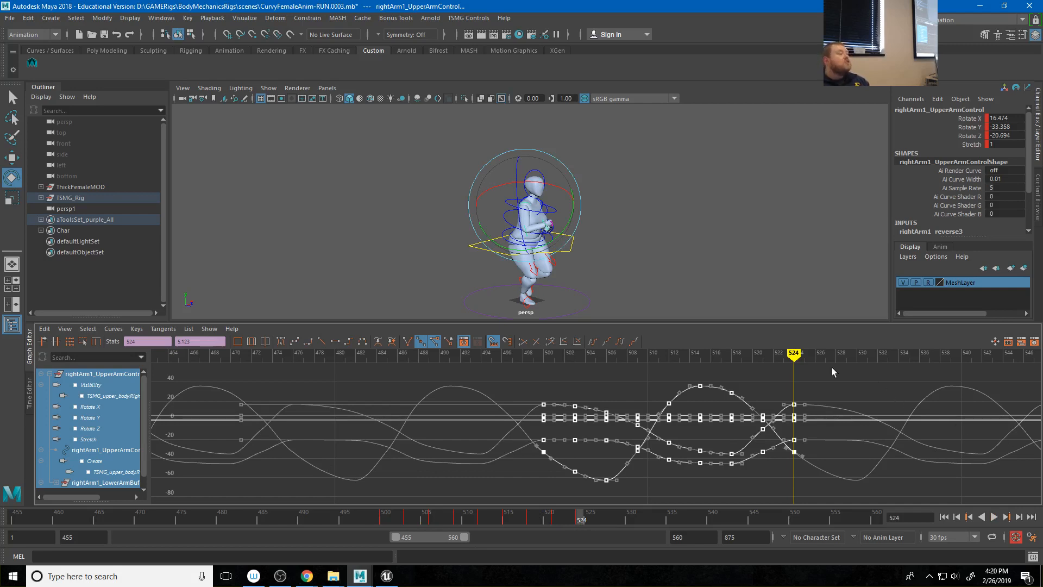
left_click_drag(500, 383, 852, 495)
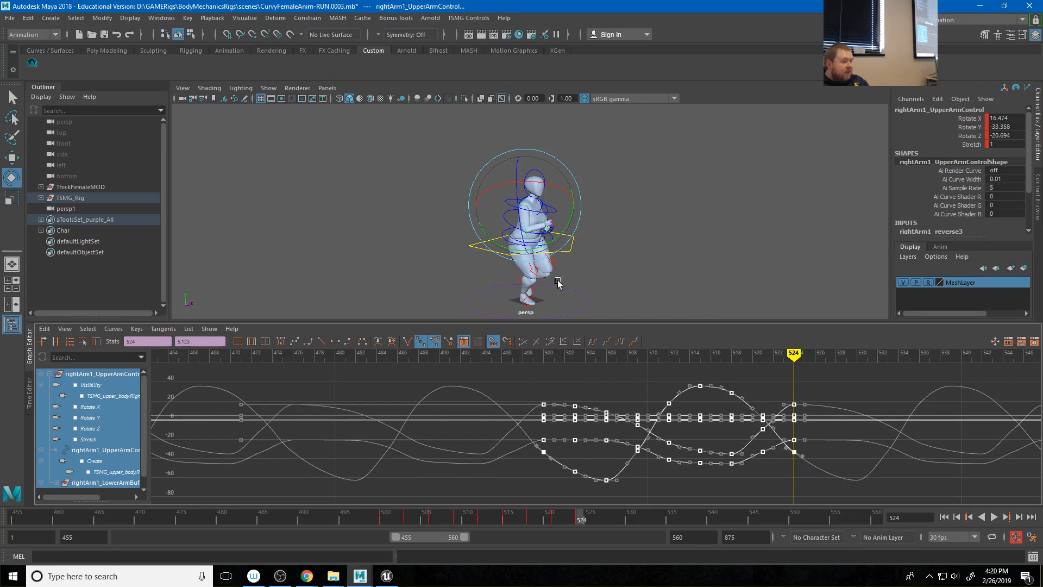
Add the right lower arm and hand controls to the selection and select all keys on the three controls' curves
scroll(567, 219, "up", 4)
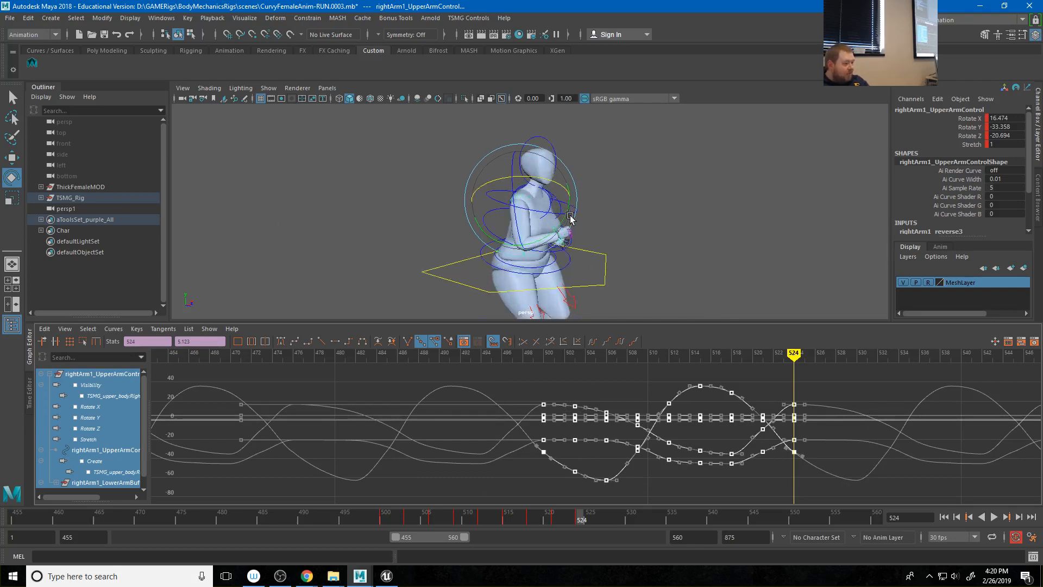
key("q")
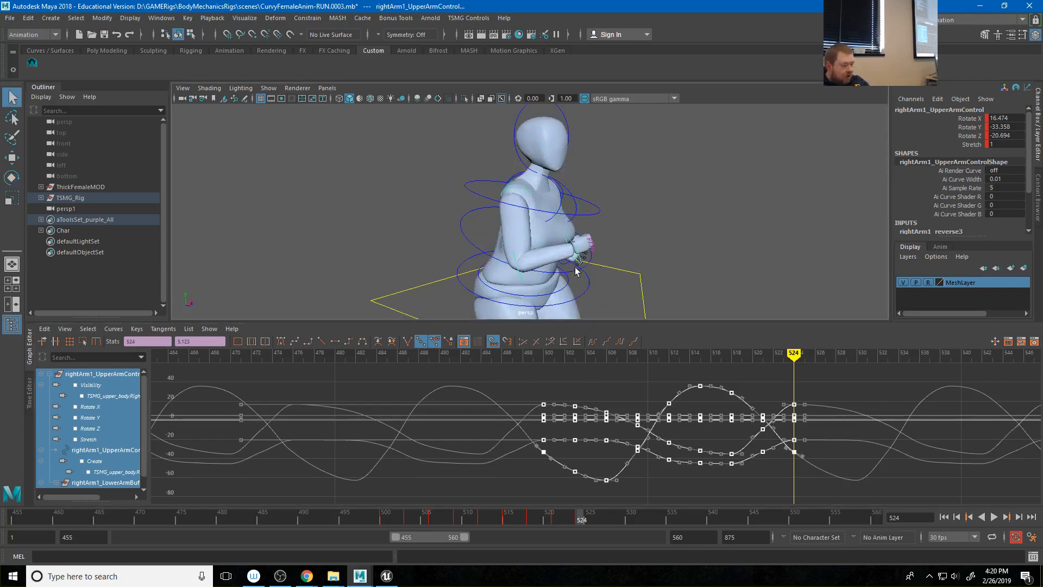
left_click(521, 281)
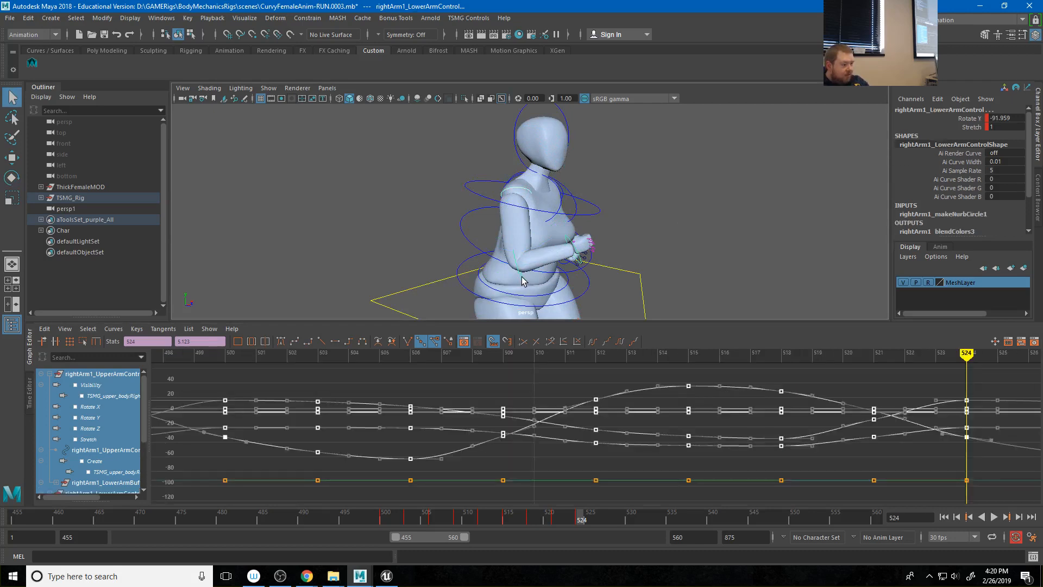
left_click(568, 239)
key("f")
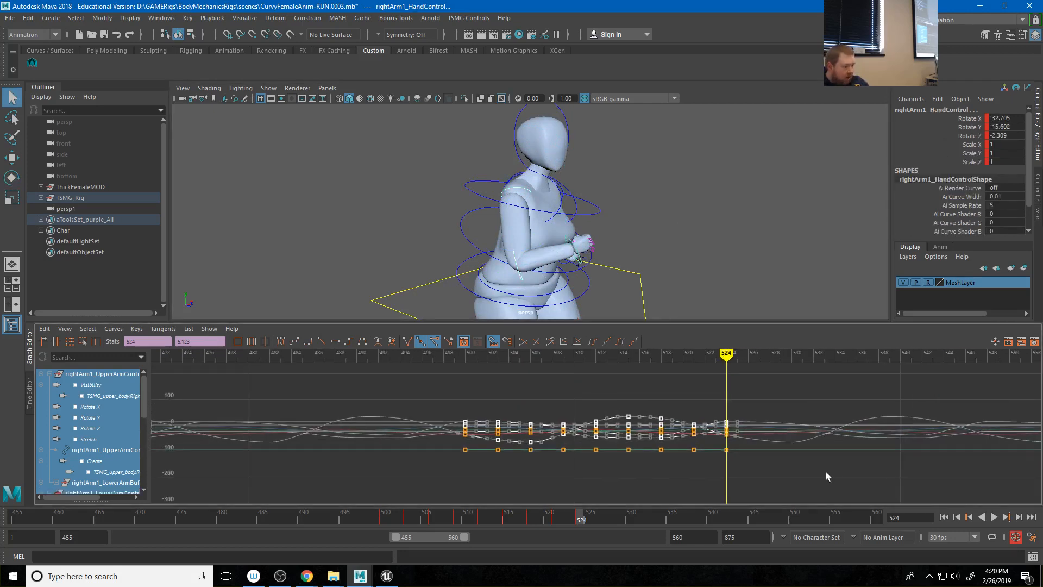
left_click_drag(442, 391, 804, 490)
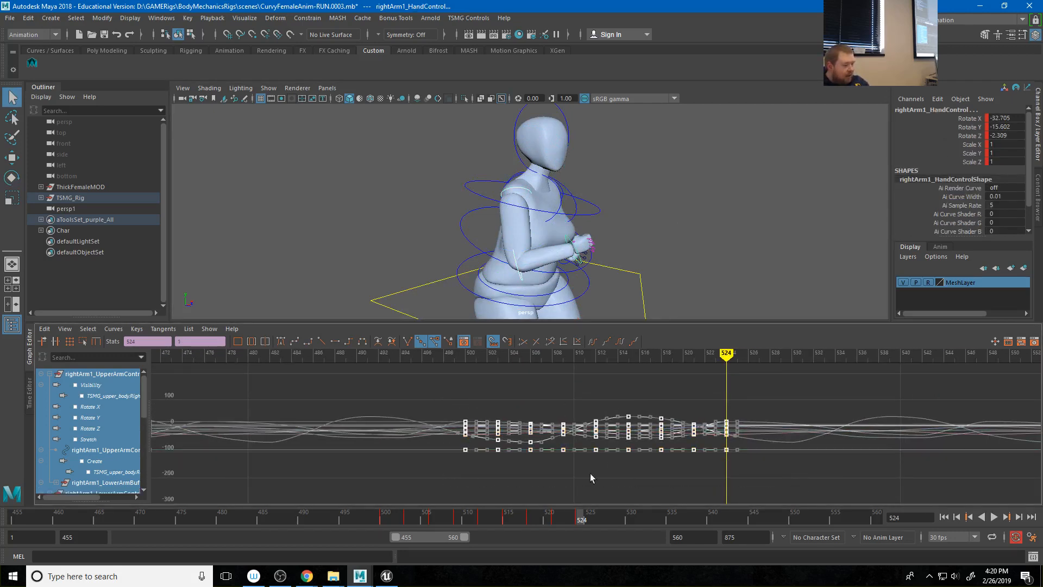
Shift all keys of the right upper arm, lower arm and hand controls one frame later in the Graph Editor
key("f")
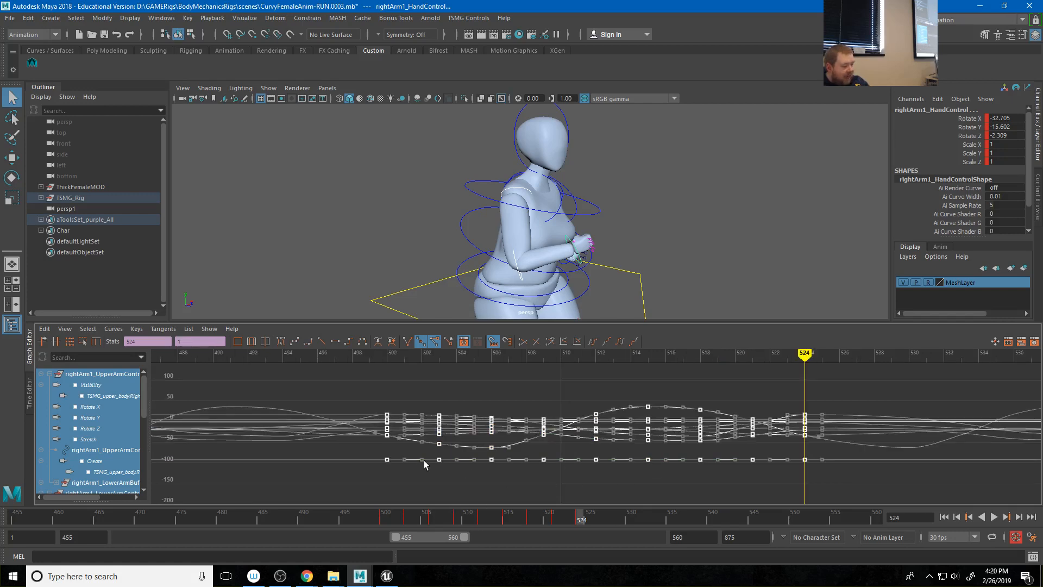
key("w")
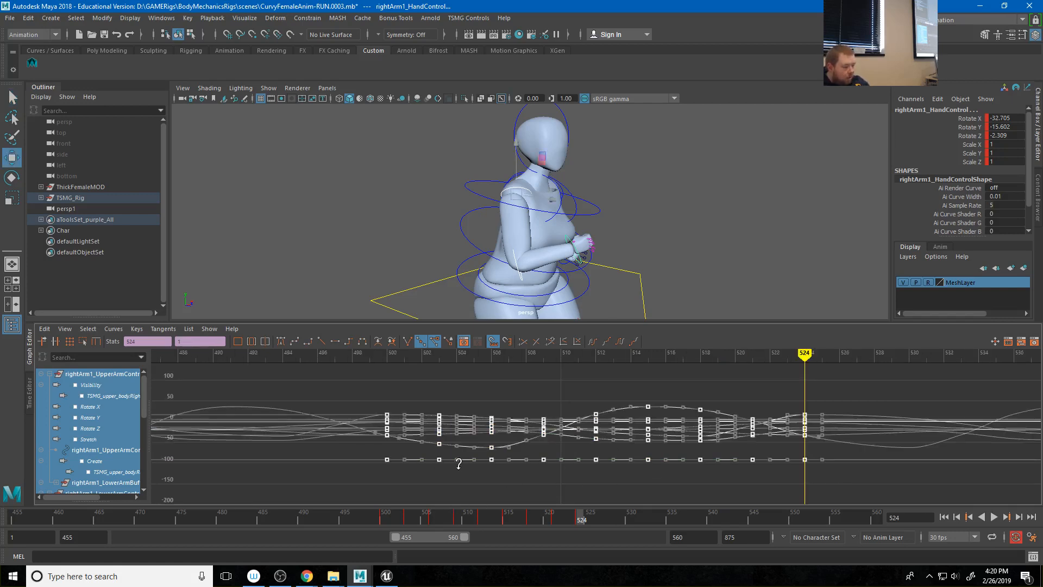
middle_click_drag(467, 470, 477, 470, "shift")
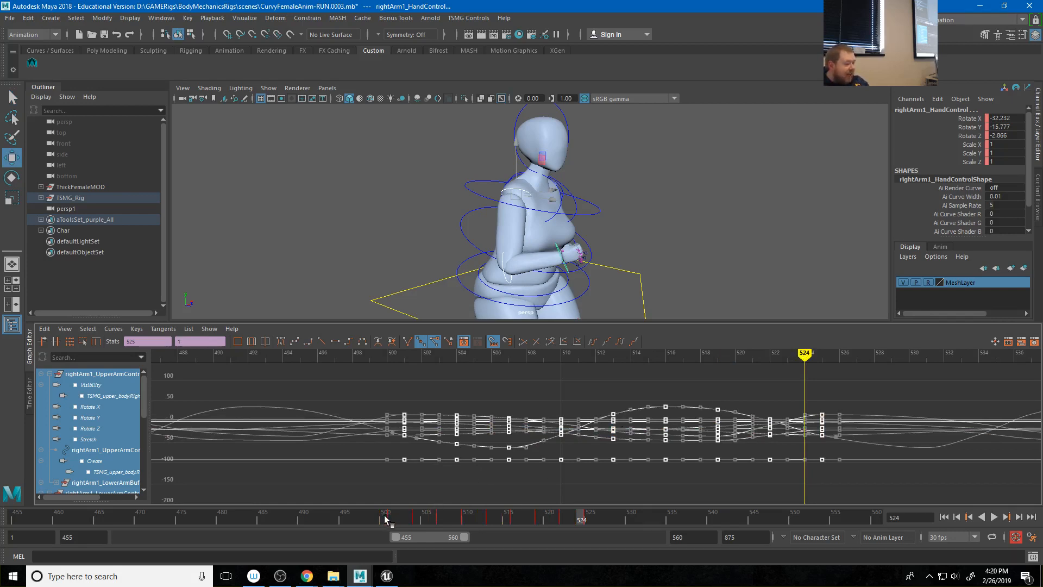
Compare the offset arm's poses at frames 500 and 524, then scrub on to frame 527 and back to frame 501
left_click(385, 519)
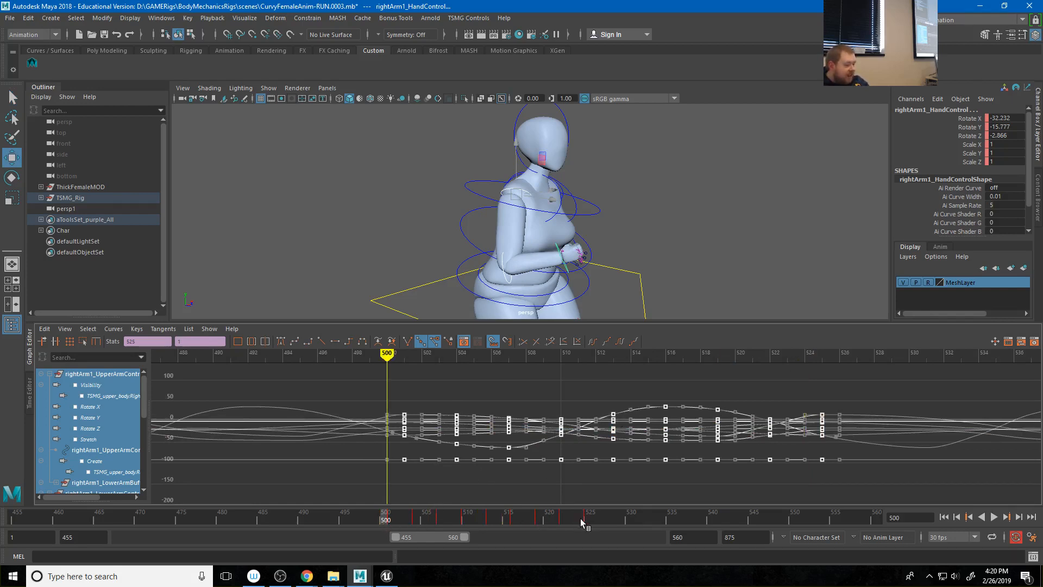
left_click(580, 518)
left_click(384, 520)
left_click(580, 519)
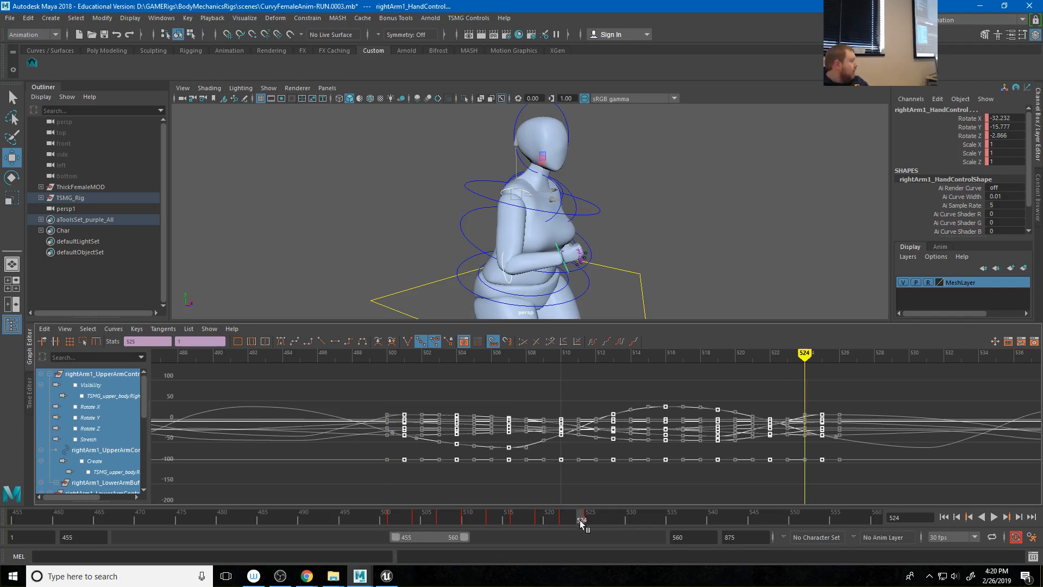
mouse_move(580, 520)
left_mouse_down()
mouse_move(373, 516)
mouse_move(607, 523)
left_mouse_up()
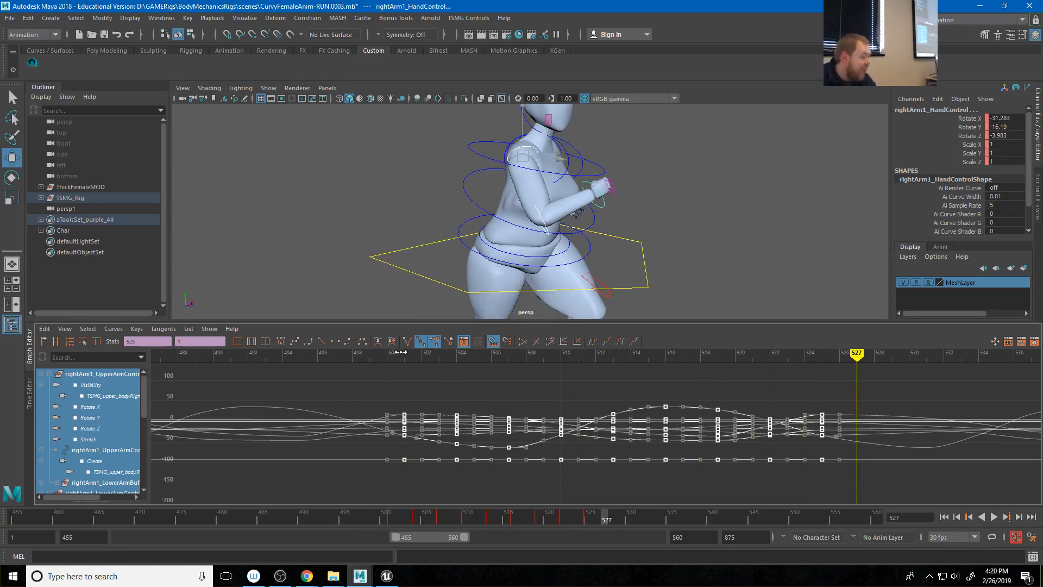
mouse_move(404, 353)
left_mouse_down()
mouse_move(820, 353)
mouse_move(410, 354)
left_mouse_up()
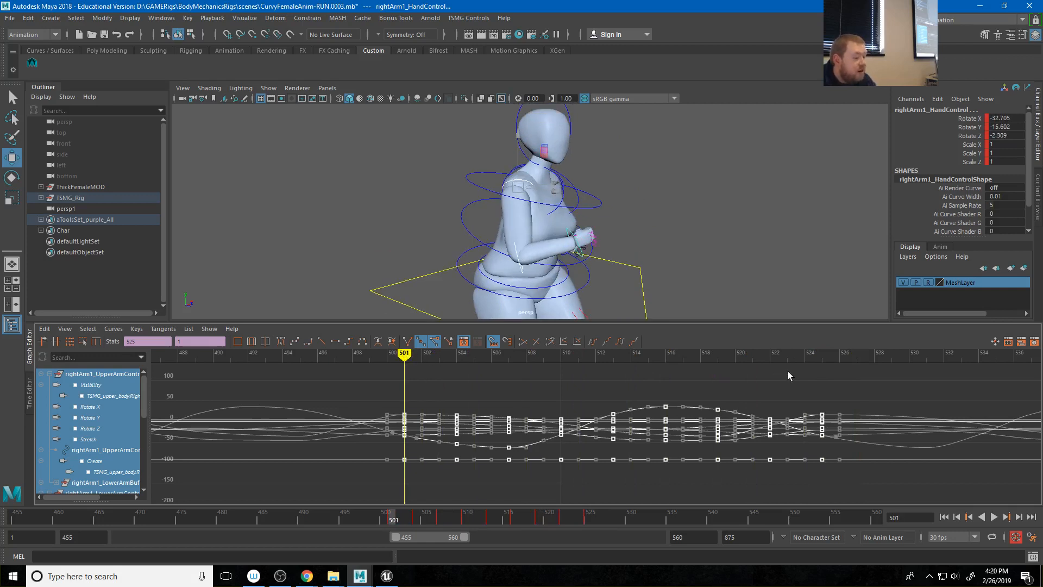
Move the right arm controls' last keys from frame 525 to 533 and compare the poses at frames 500 and 524
left_click_drag(788, 372, 394, 470)
middle_click_drag(812, 470, 959, 483, "shift")
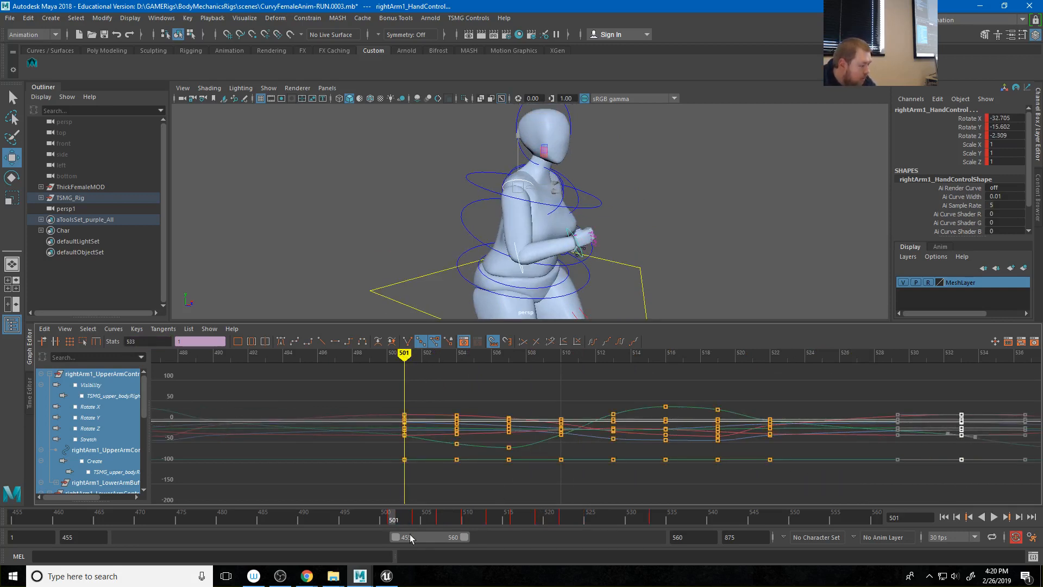
left_click_drag(392, 519, 565, 520)
left_click(391, 519)
left_click(386, 519)
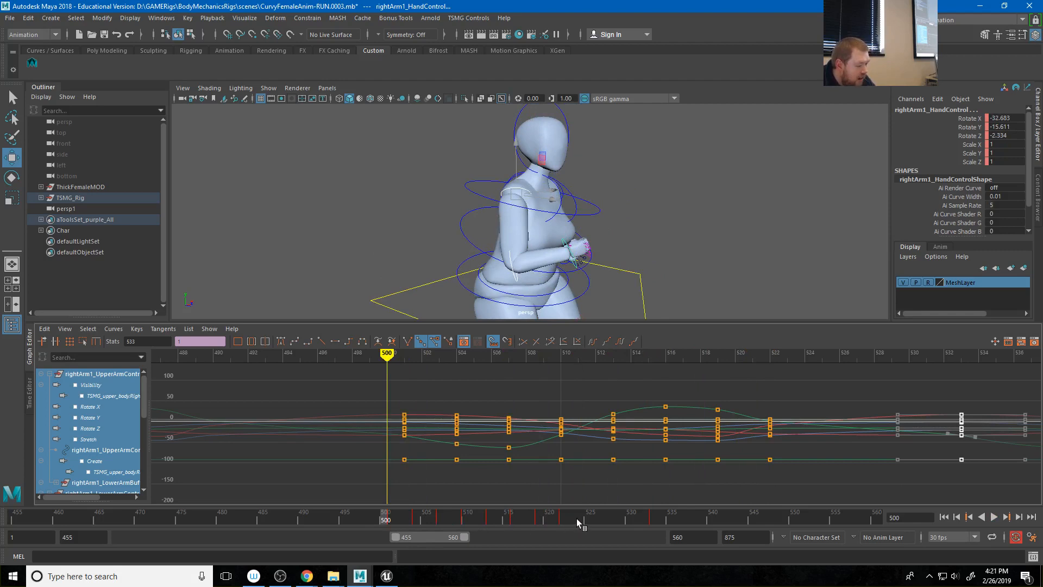
left_click(579, 520)
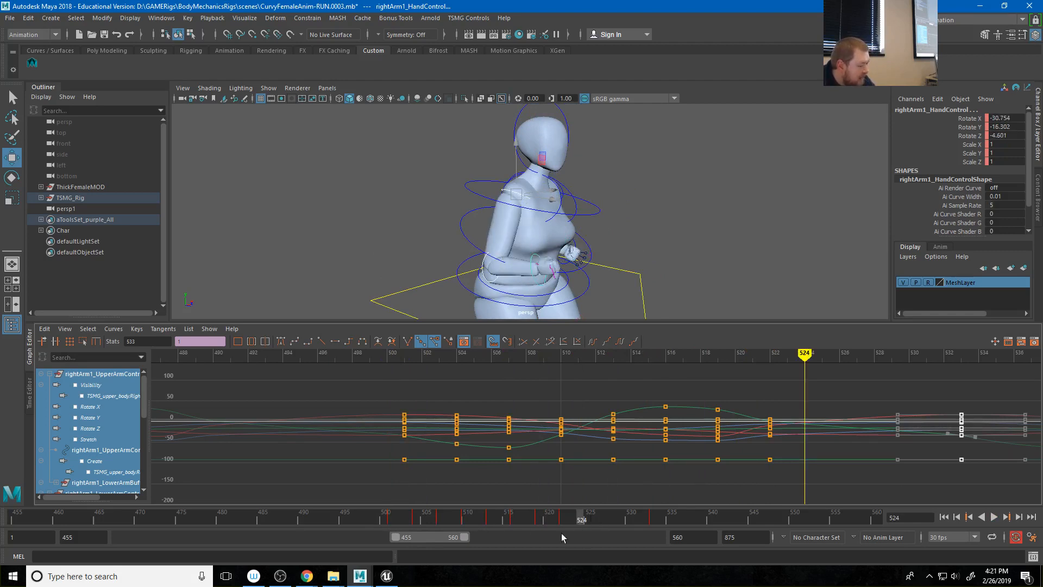
Extend the playback range to frame 875 and play the run to check the lengthened right arm cycle
left_click_drag(461, 539, 656, 537)
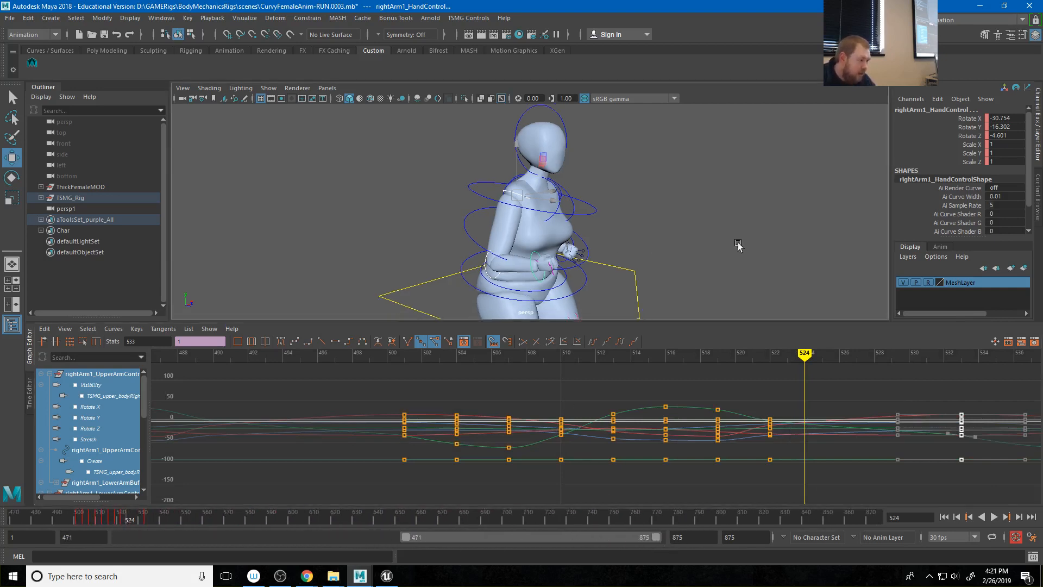
right_click_drag(738, 245, 657, 275, "alt")
left_click(993, 517)
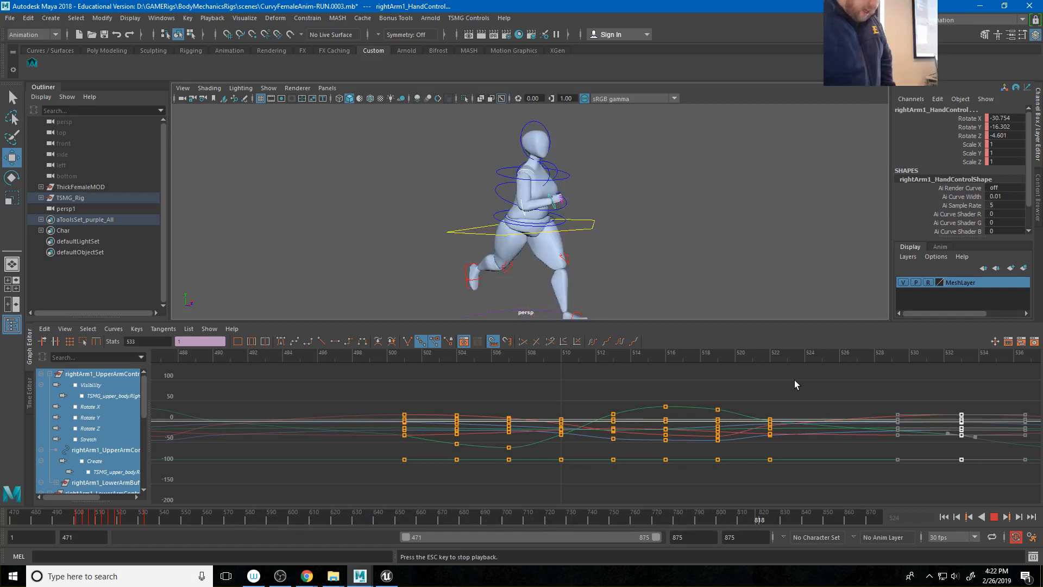
left_click(993, 517)
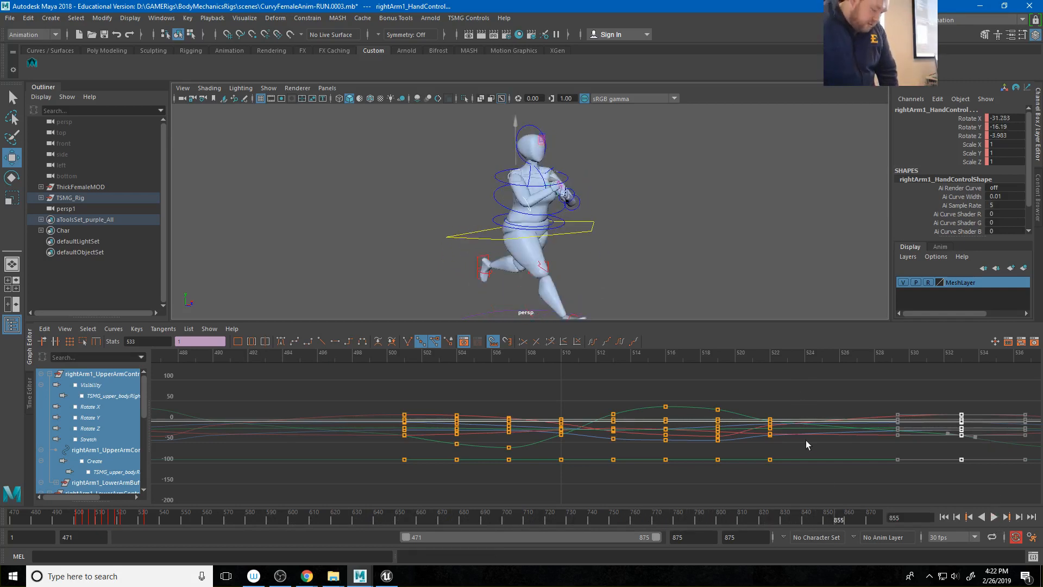
Undo the playback range change and the move of the last arm keys, and recheck frames 500 and 524
key("ctrl+z")
key("ctrl+z")
key("ctrl+z")
key("ctrl+z")
key("ctrl+z")
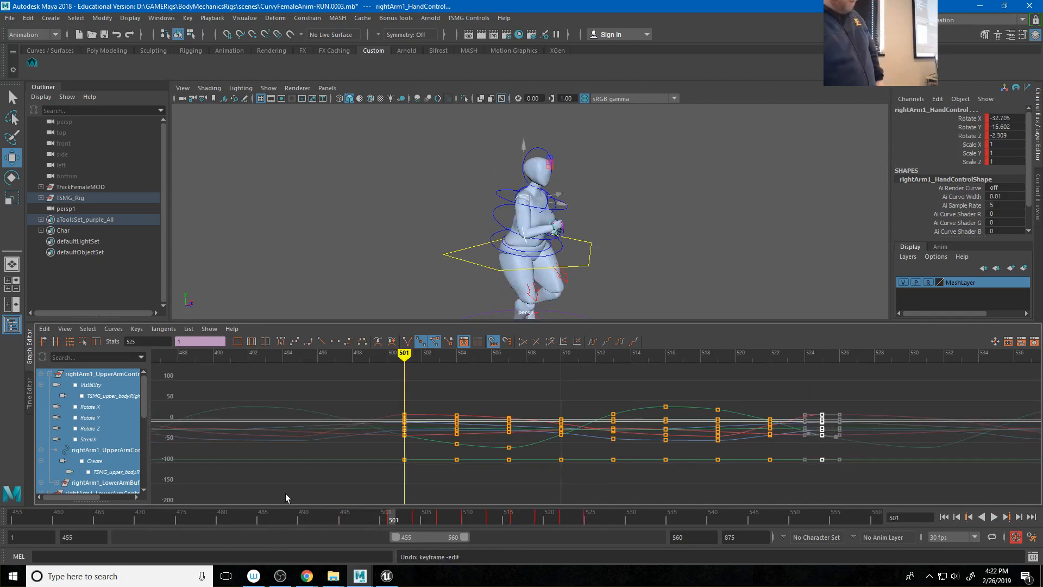
left_click(383, 521)
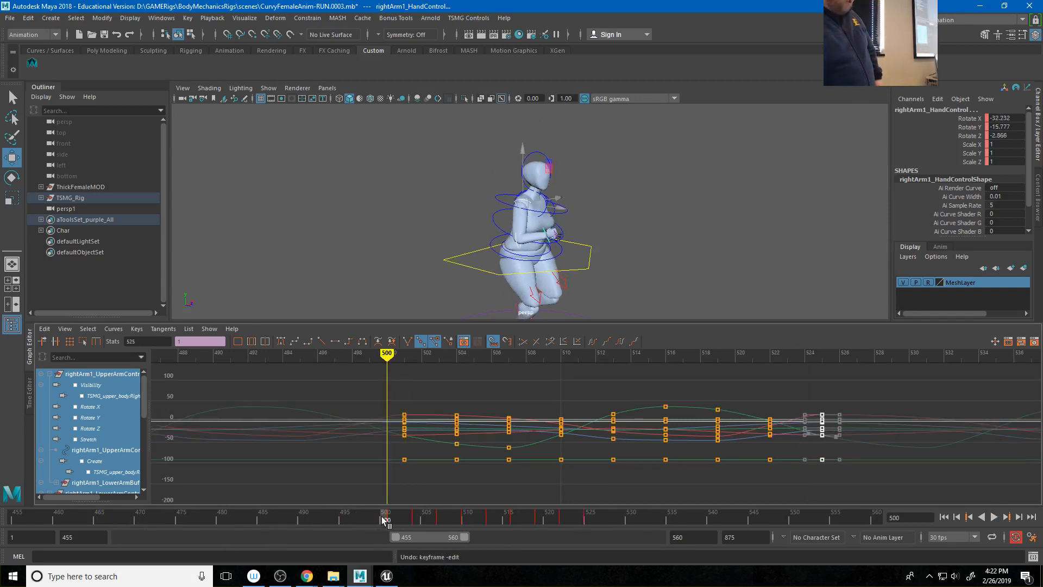
left_click(581, 520)
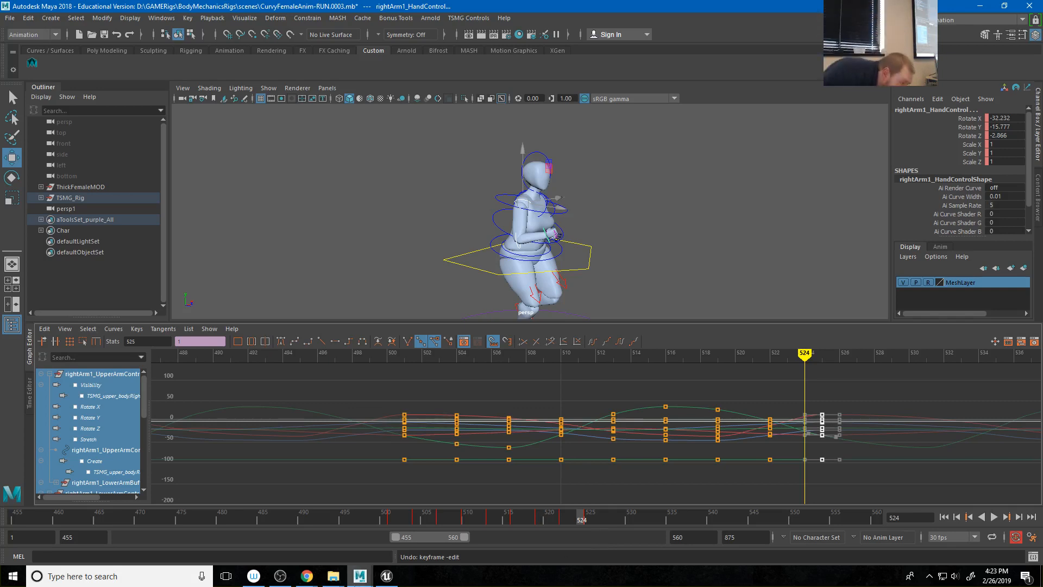
Switch to Unreal Editor and open the Materials folder in StarterContent
left_click(386, 575)
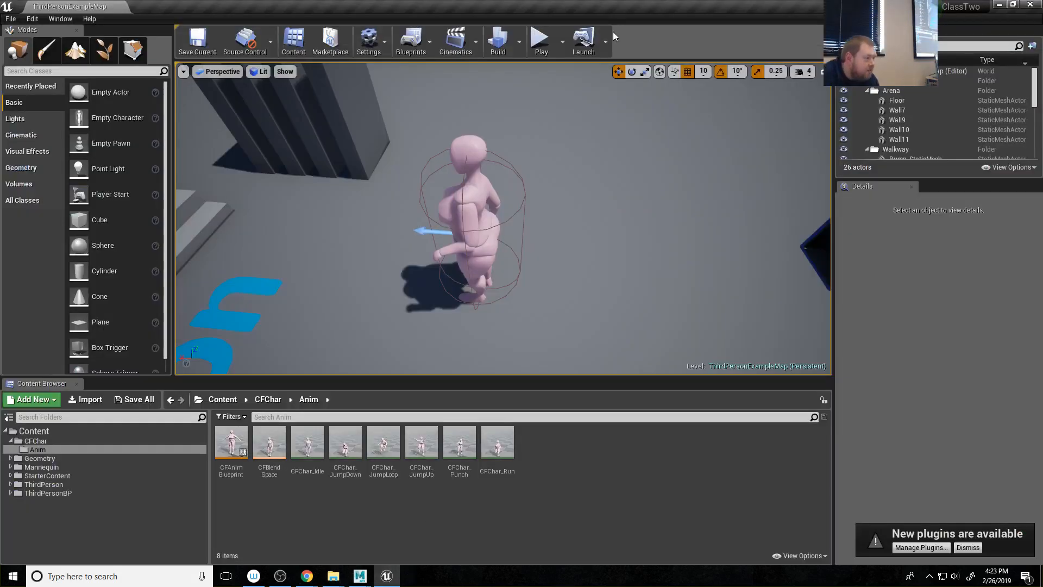
left_click(47, 475)
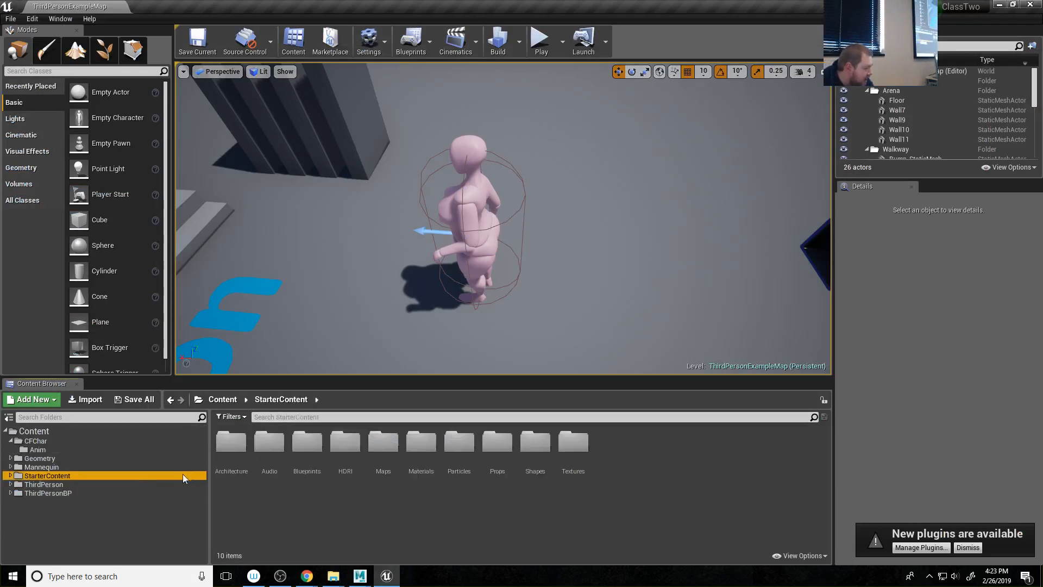
left_click(393, 447)
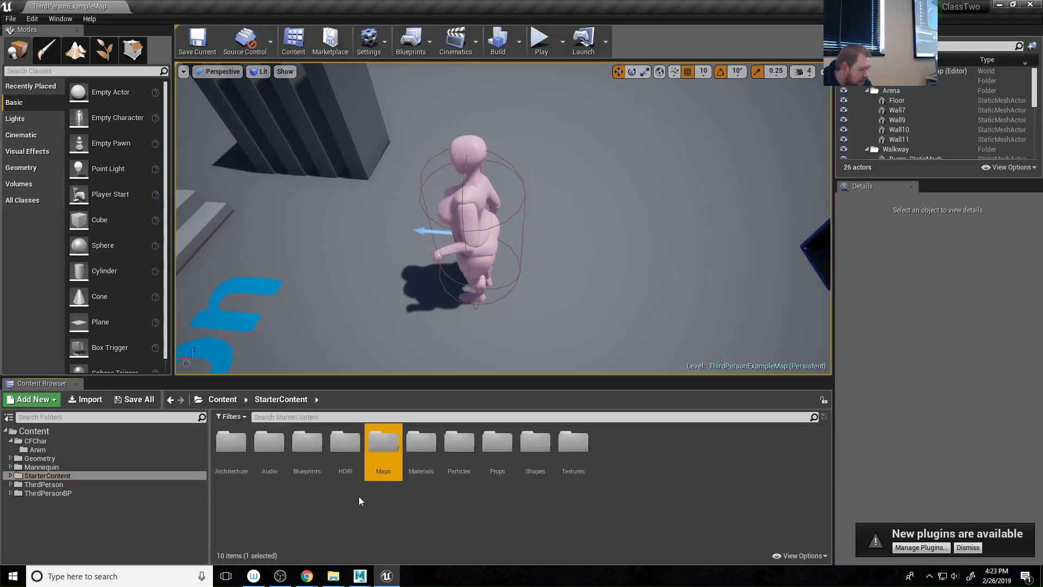
double_click(421, 441)
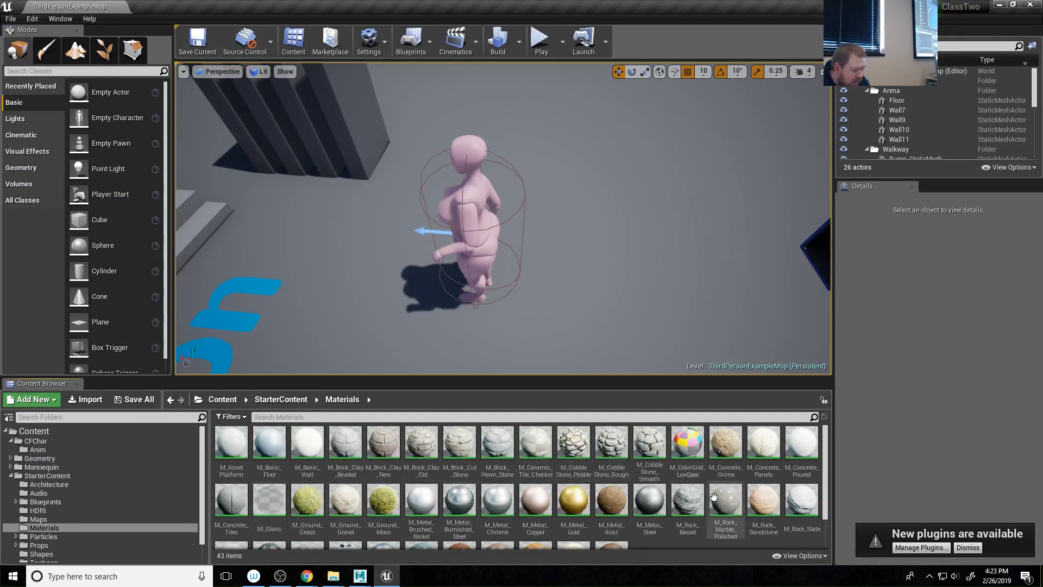
Apply the M_Concrete_Grime material to the arena floor and replace it with M_CobbleStone_Rough
left_click_drag(725, 441, 631, 262)
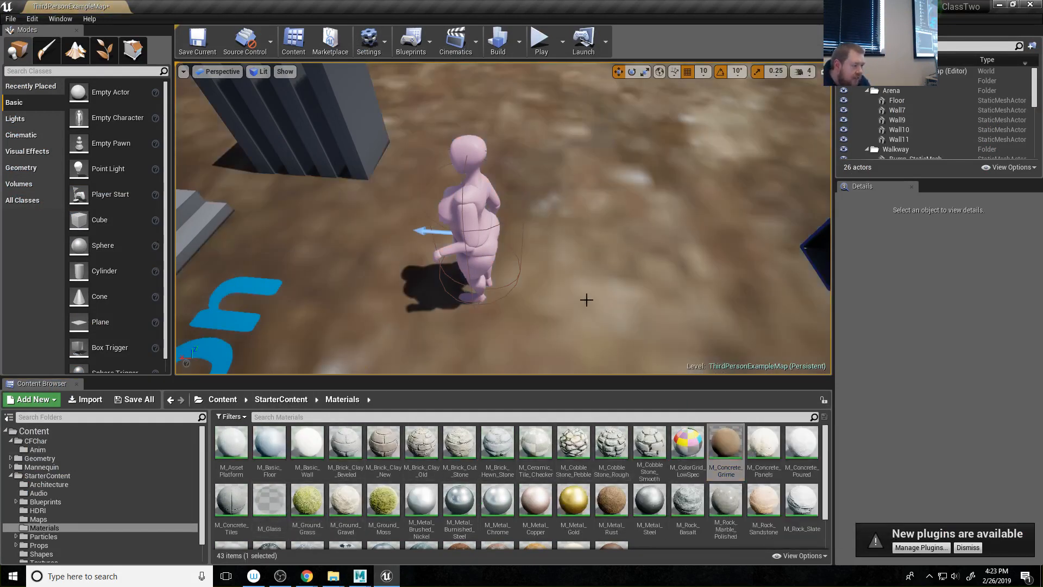
left_click_drag(587, 290, 586, 331)
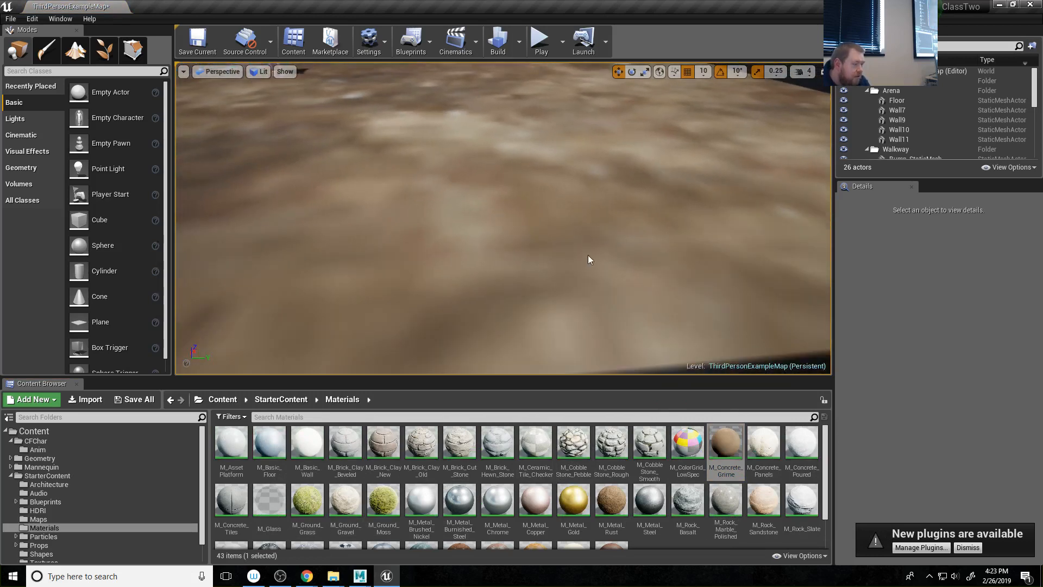
middle_click_drag(588, 258, 560, 213)
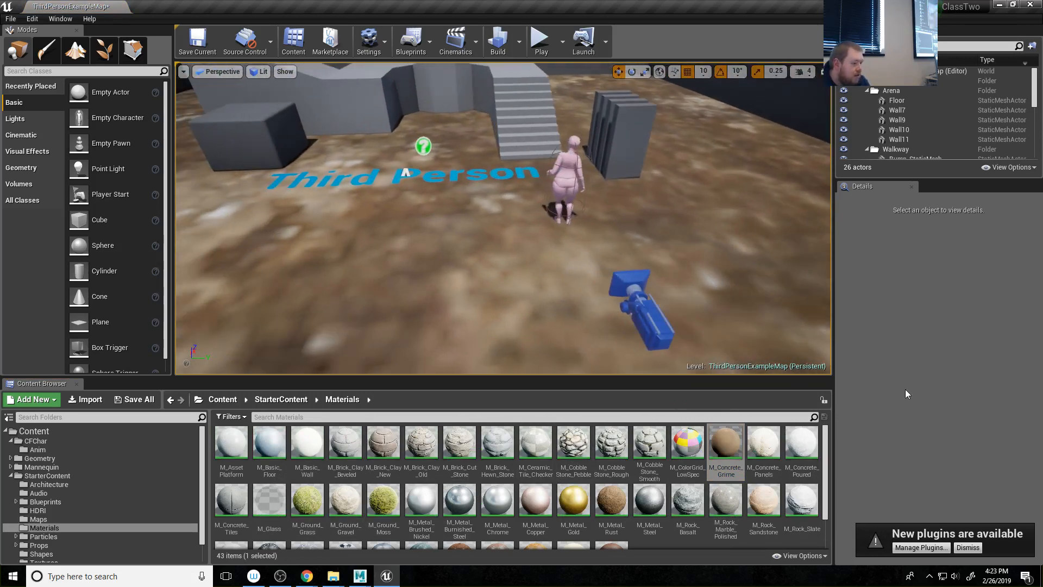
left_click_drag(611, 443, 469, 306)
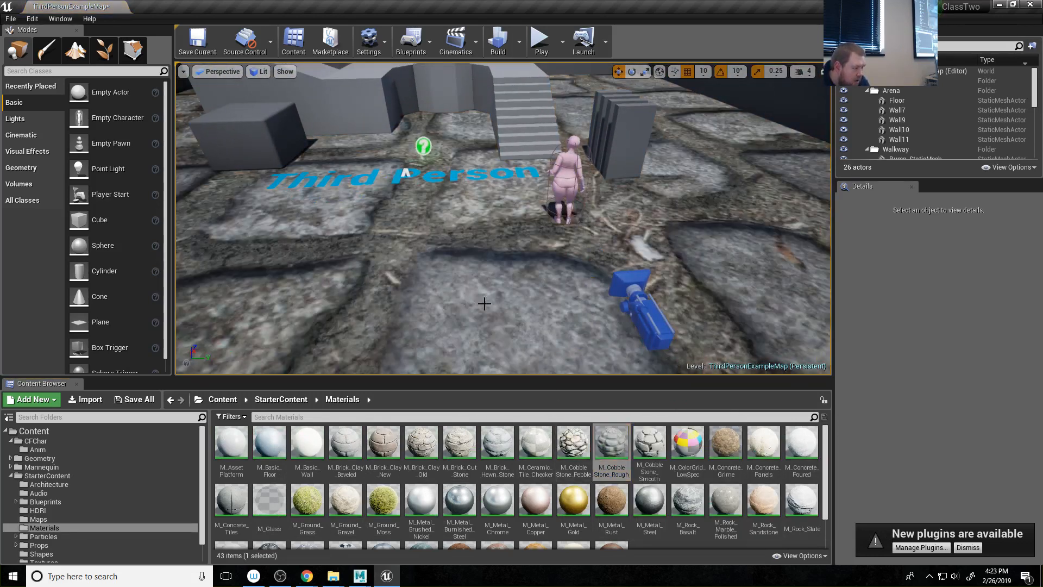
Play the level and run the character around the arena to examine its run against the cobblestone floor, and stop the session
left_click(540, 43)
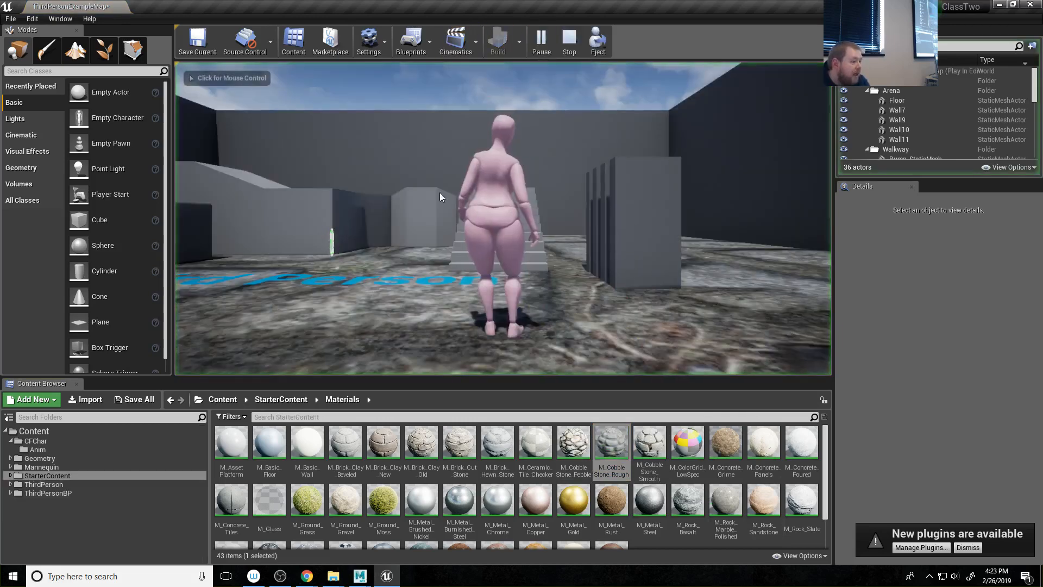
key("w")
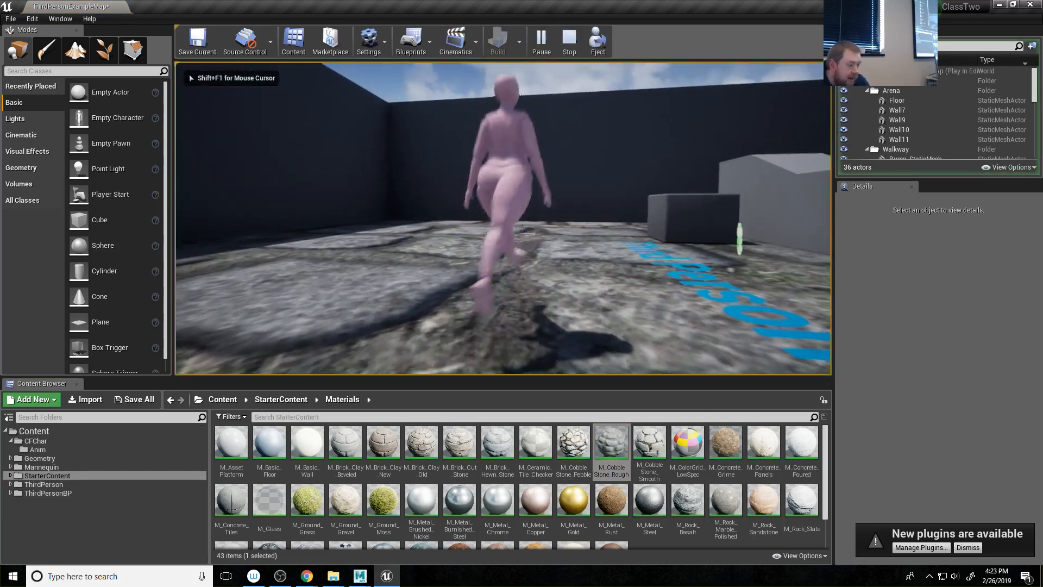
key("w")
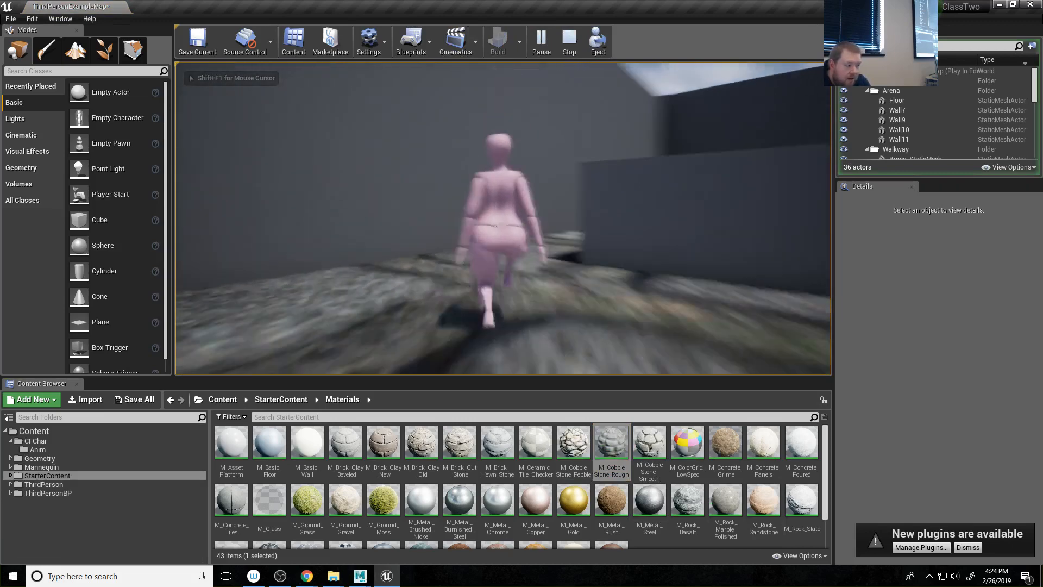
key("w")
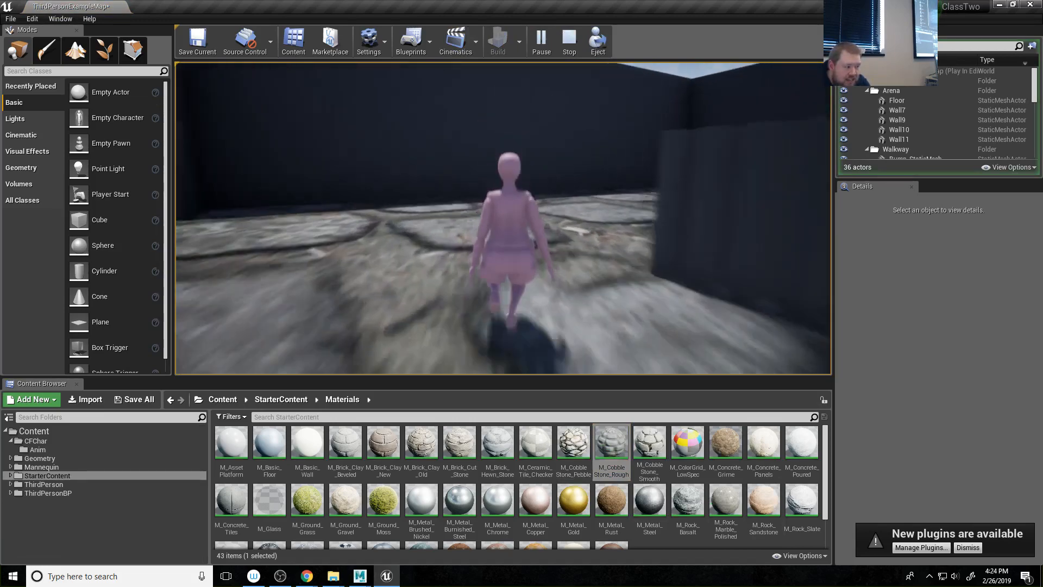
key("w")
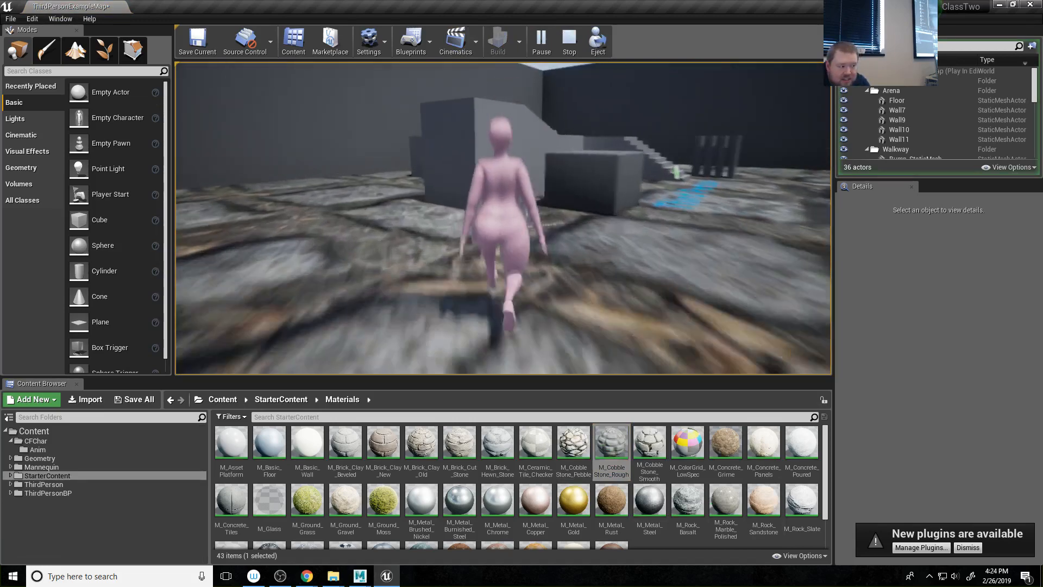
key("w")
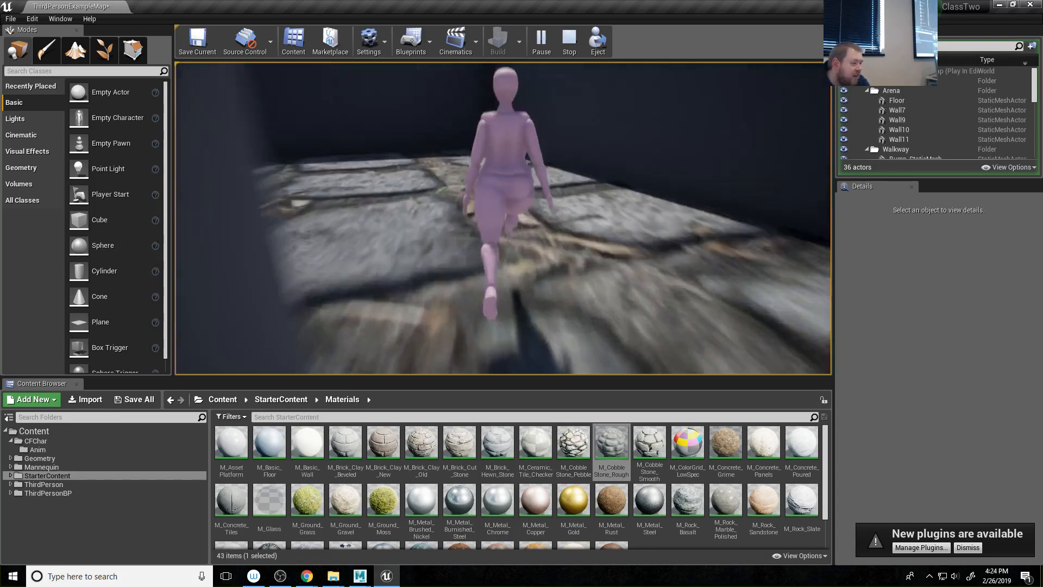
key("w")
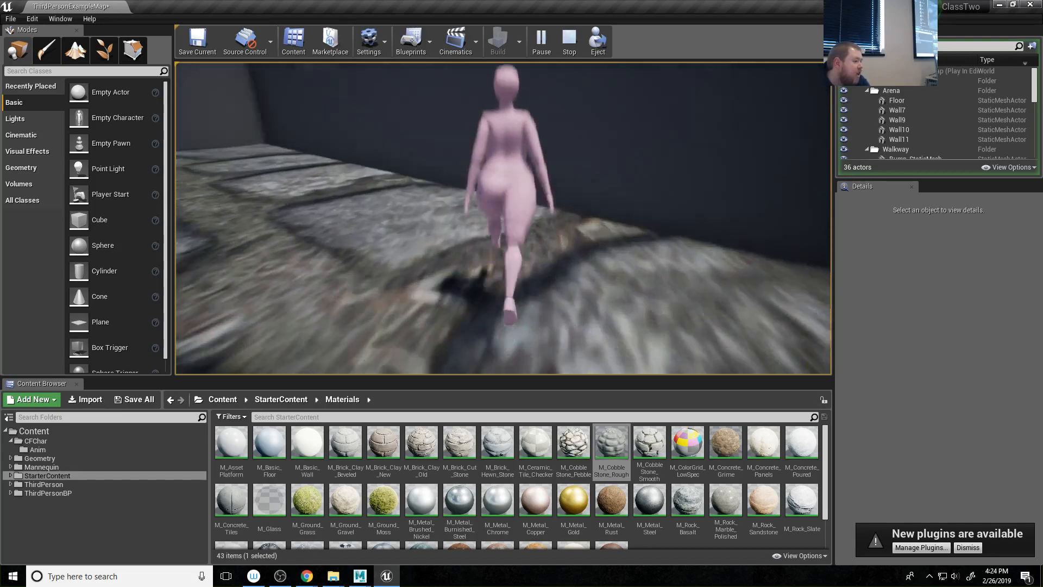
key("Escape")
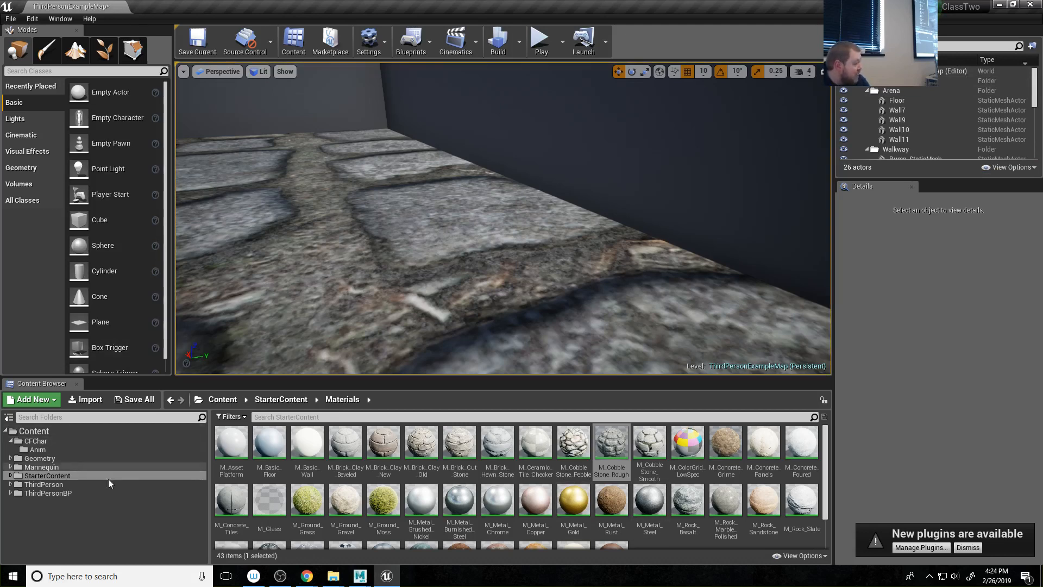
Open the ThirdPersonCharacter blueprint from ThirdPersonBP's Blueprints folder and select its CharacterMovement component
left_click(48, 492)
double_click(233, 437)
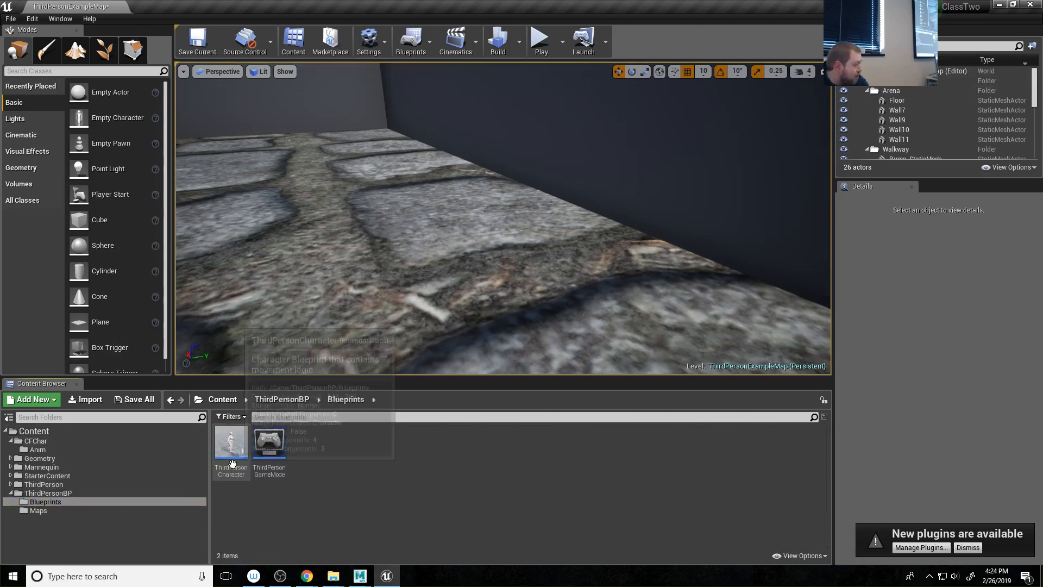
double_click(231, 441)
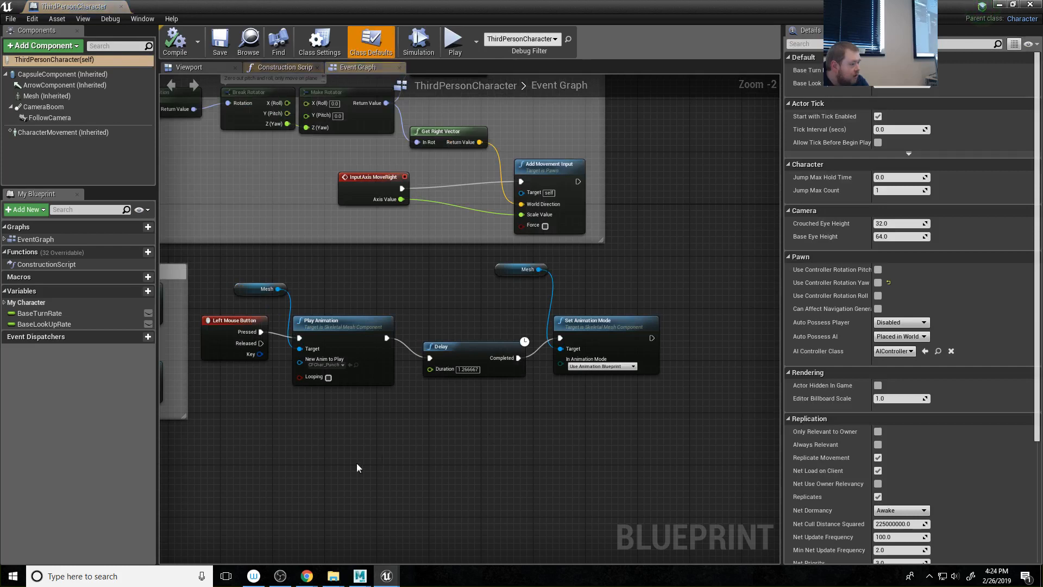
left_click(45, 138)
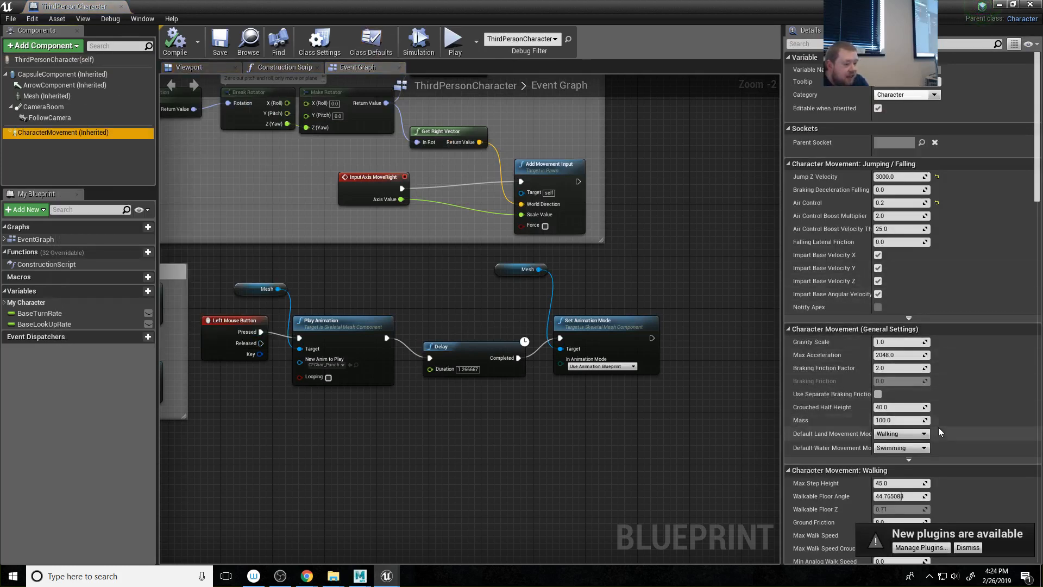
Set the character's Max Walk Speed to 400, compile and save the blueprint, and close it
scroll(937, 427, "down", 5)
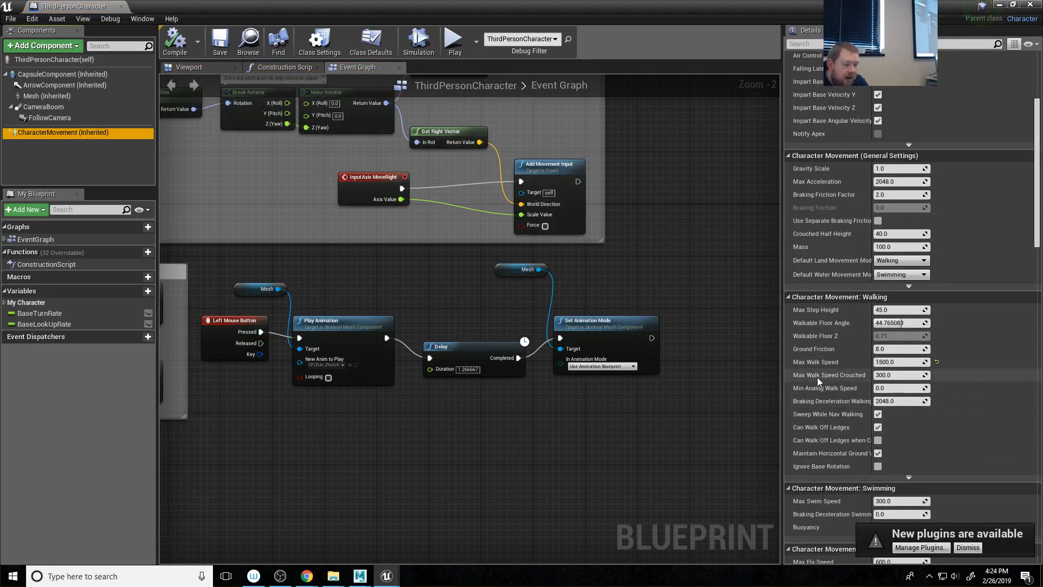
left_click(896, 362)
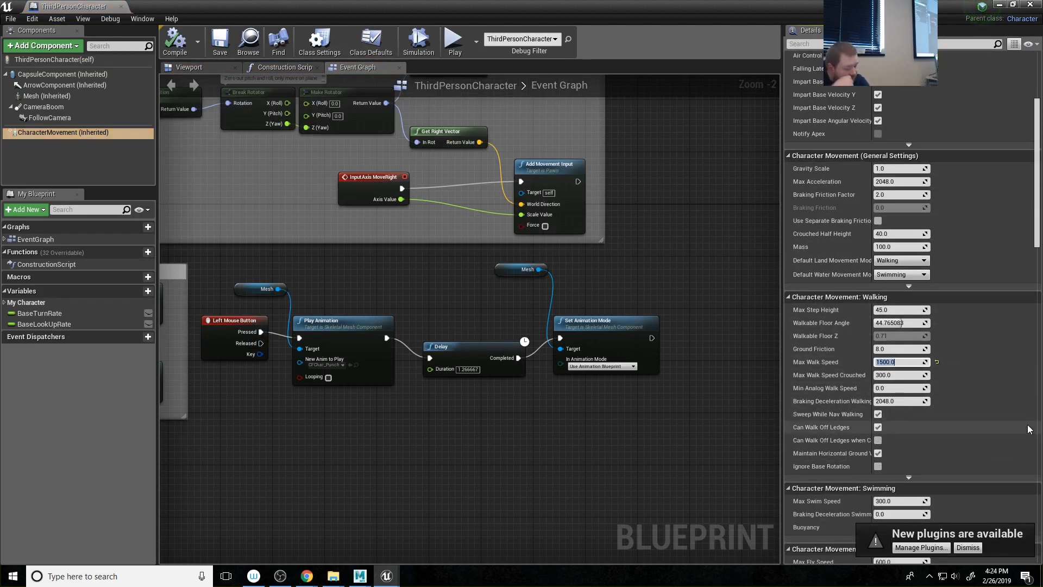
type("40")
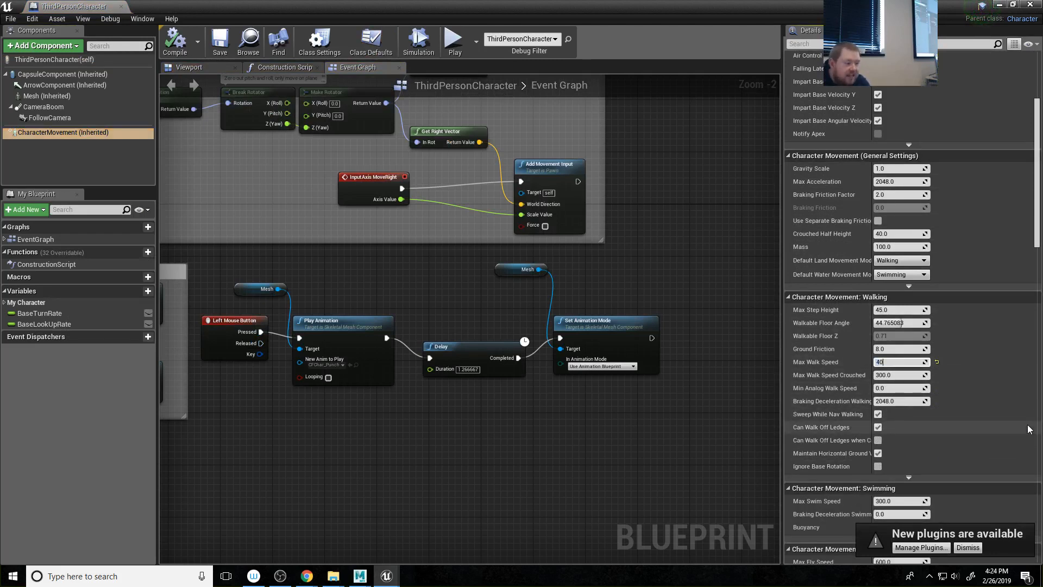
type("0")
key("Return")
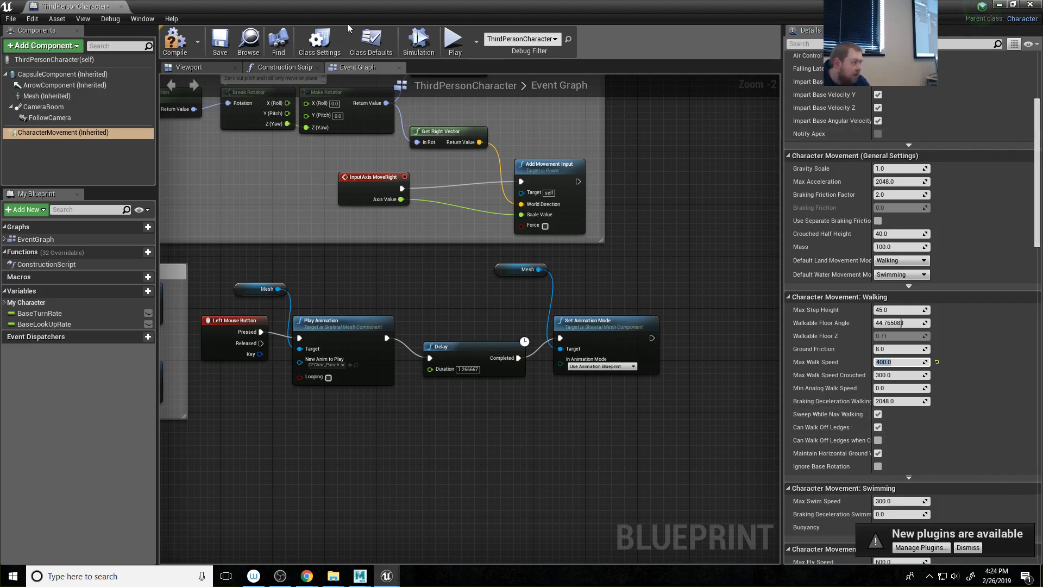
left_click(174, 41)
left_click(220, 40)
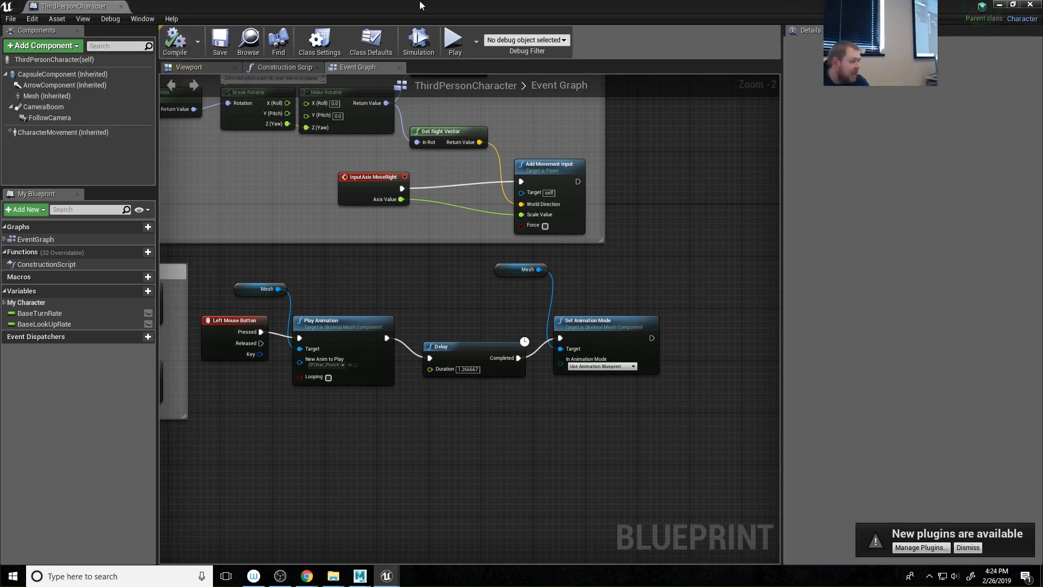
left_click(1030, 5)
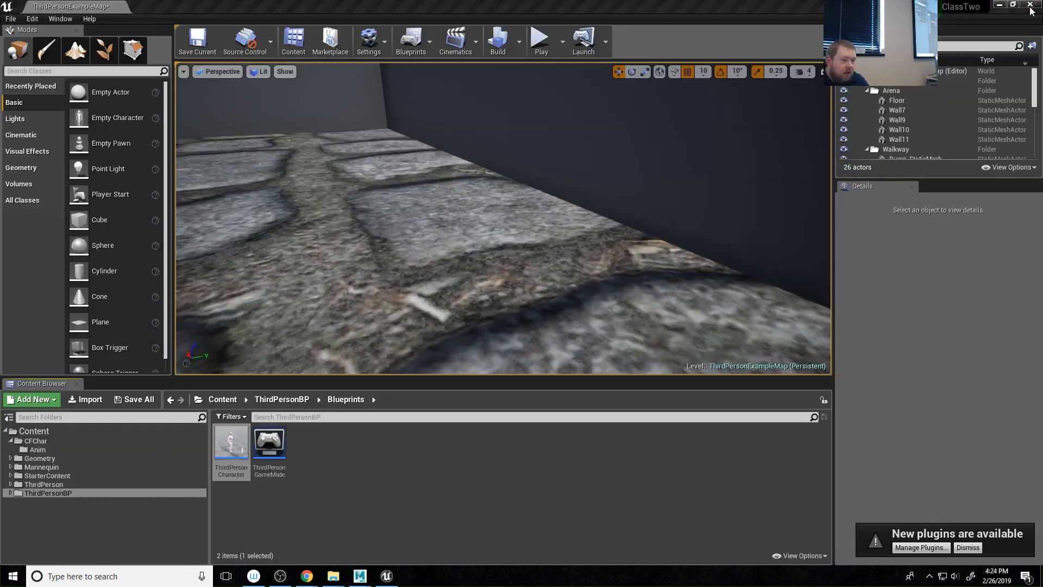
Play the level and run the character around the arena to examine its speed against the cobblestone floor, and stop the session
left_click(541, 41)
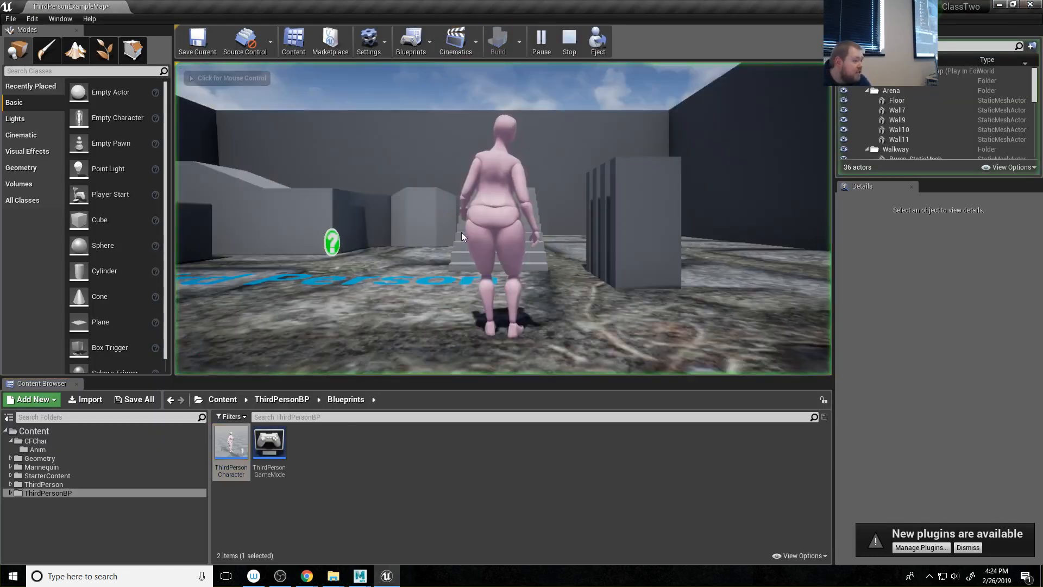
left_click(461, 233)
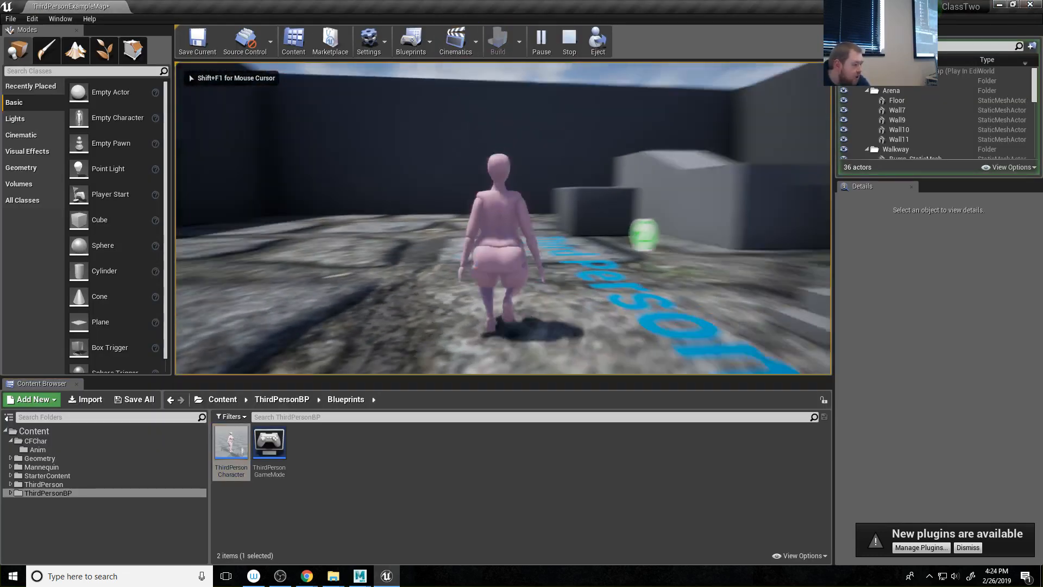
key("w")
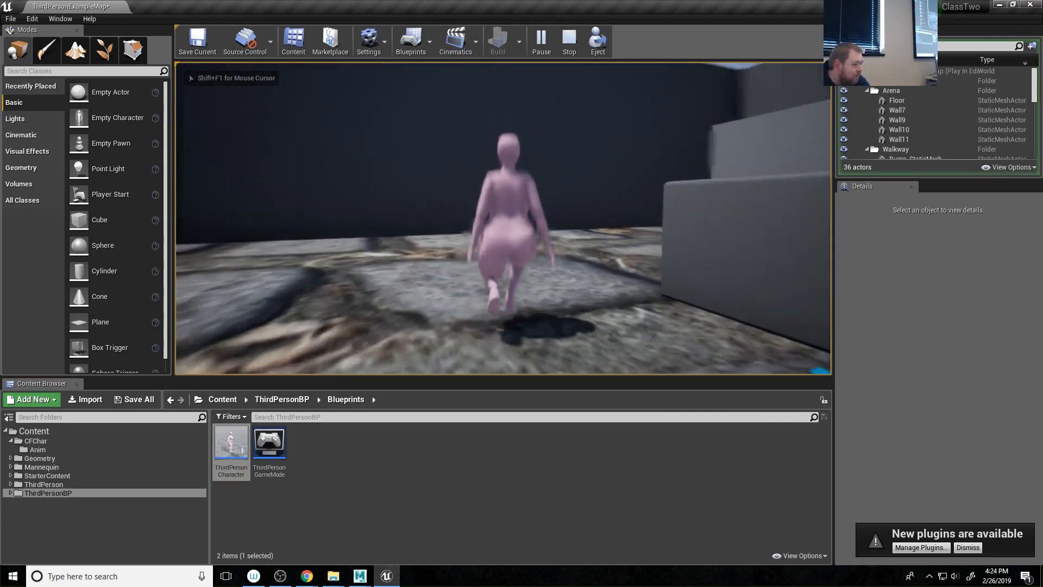
key("w")
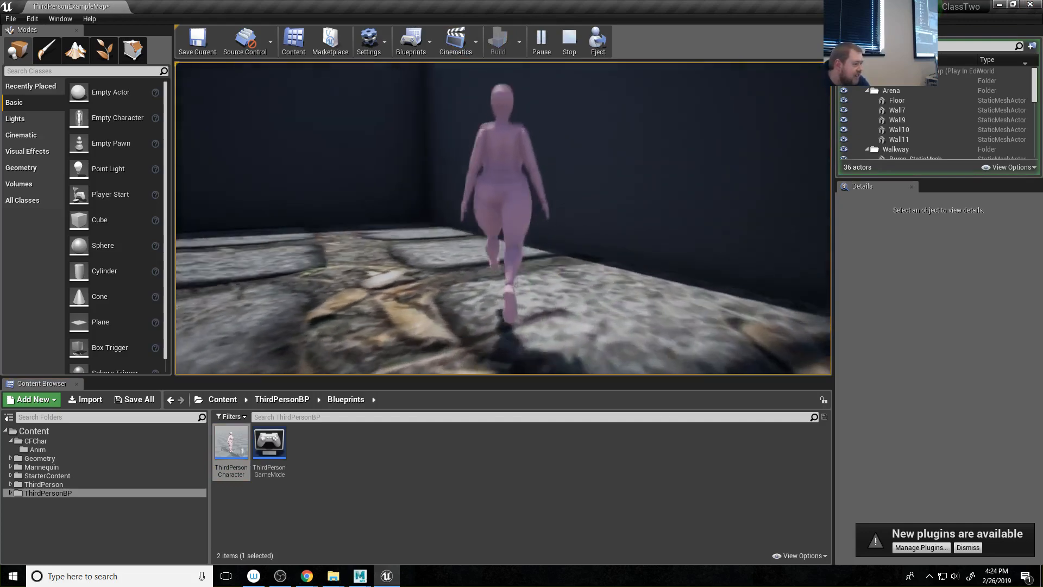
key("w")
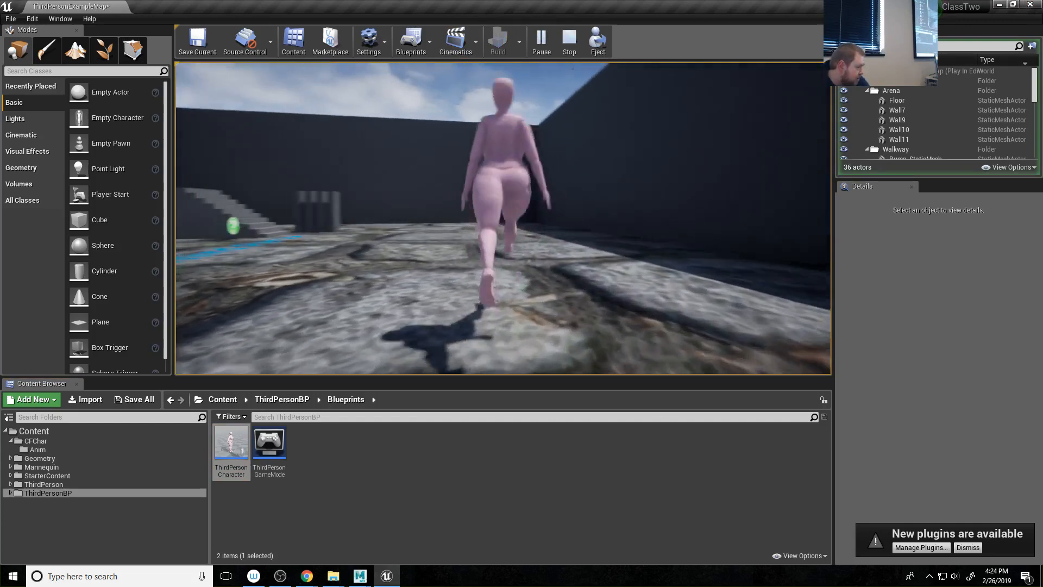
key("w")
key("Escape")
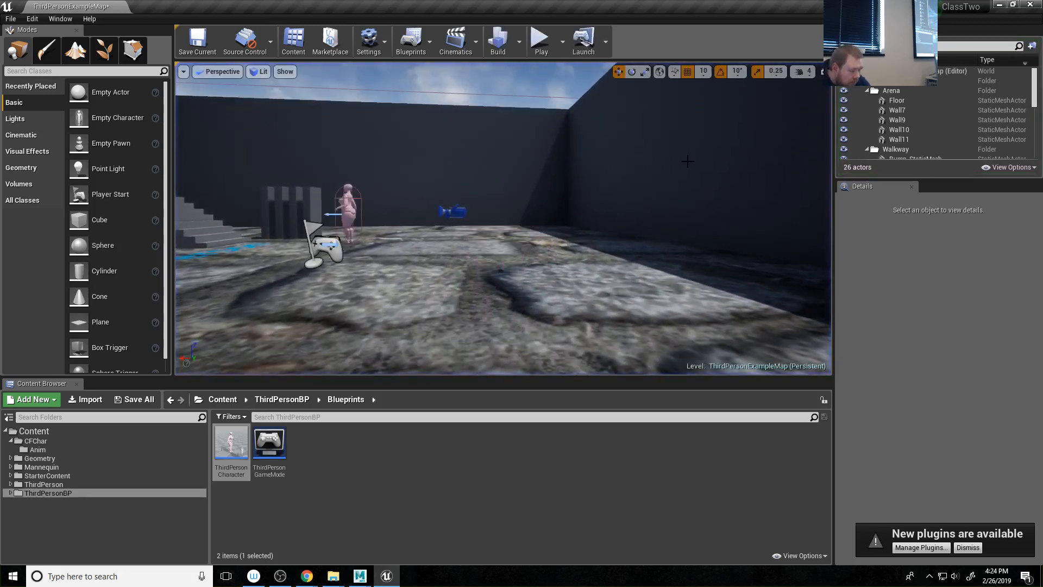
Switch to the Maya run-cycle scene and select the character's TSMG_root control from a side view
mouse_move(360, 576)
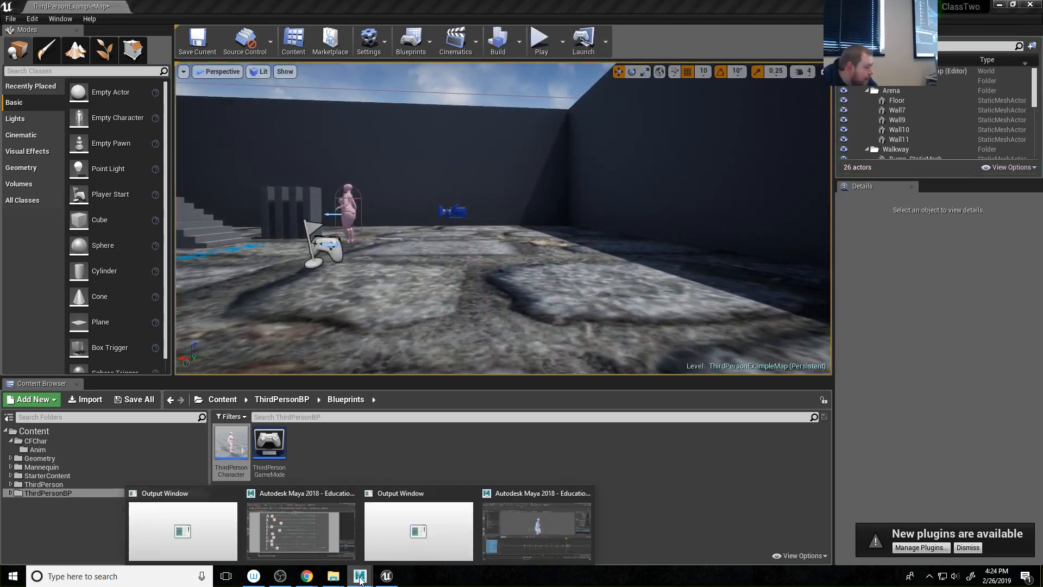
left_click(534, 534)
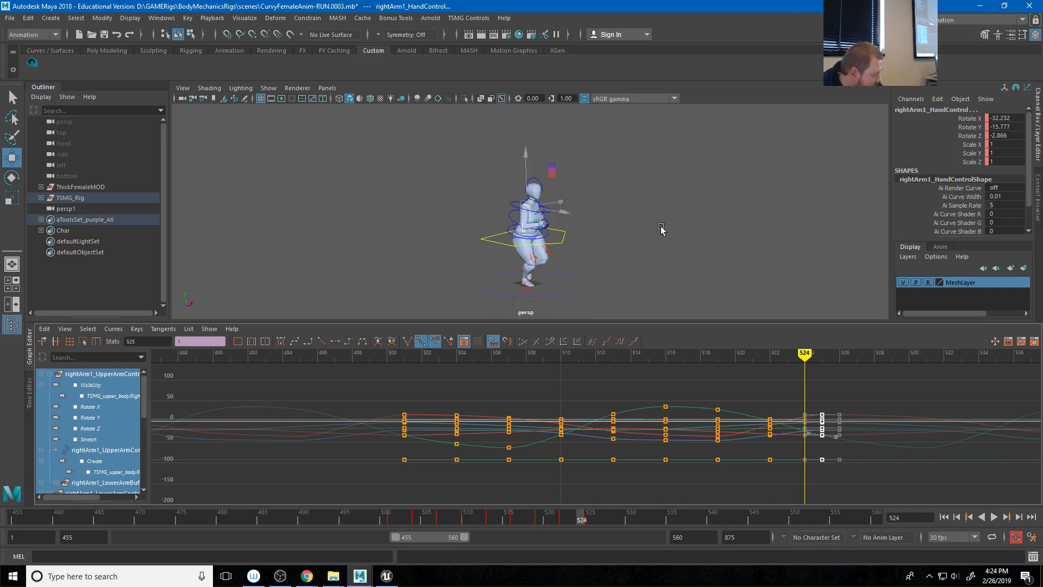
scroll(661, 230, "down", 2)
left_click_drag(484, 261, 539, 255, "alt")
right_click_drag(403, 260, 831, 274, "alt")
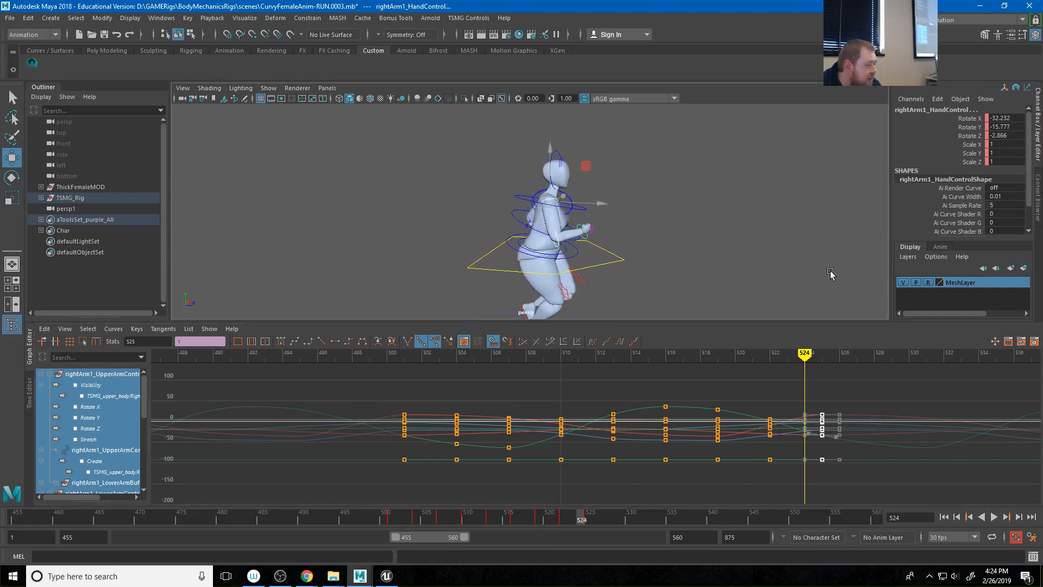
scroll(641, 195, "down", 3)
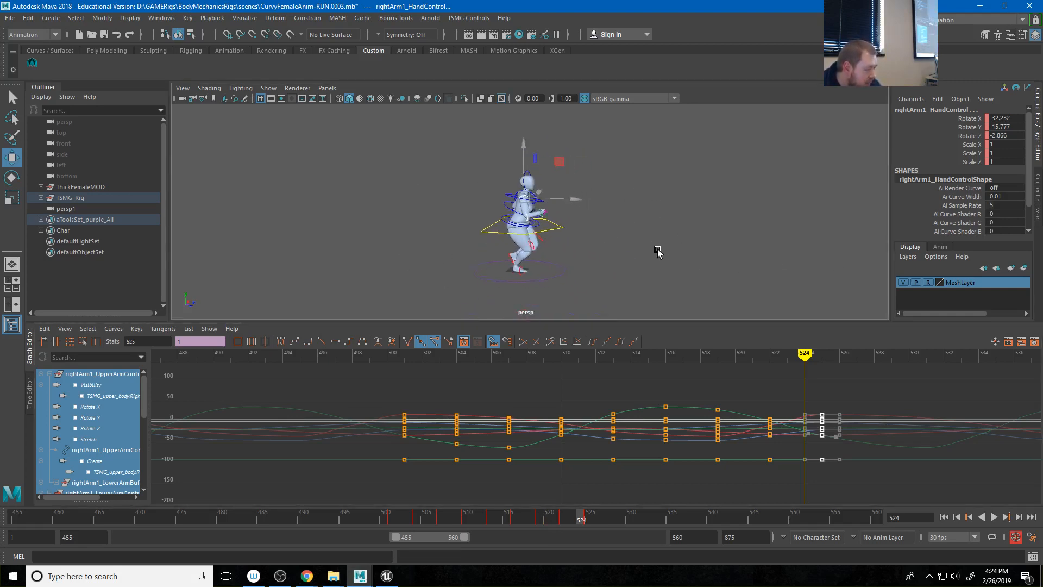
scroll(657, 253, "up", 2)
left_click_drag(577, 213, 512, 282)
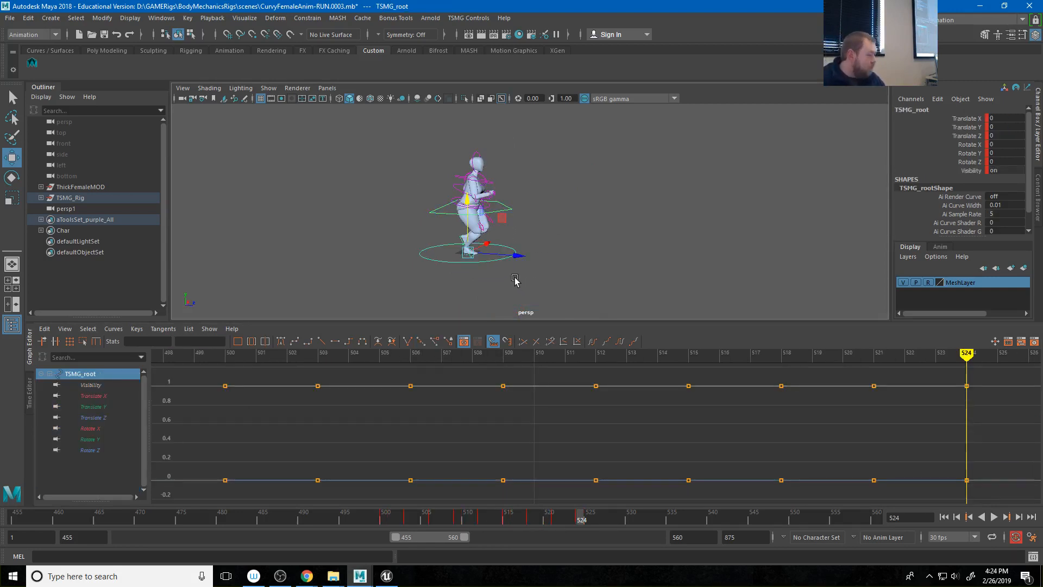
Delete the root control's keys from frame 503 to 526, keeping the key at frame 500
left_click(384, 519)
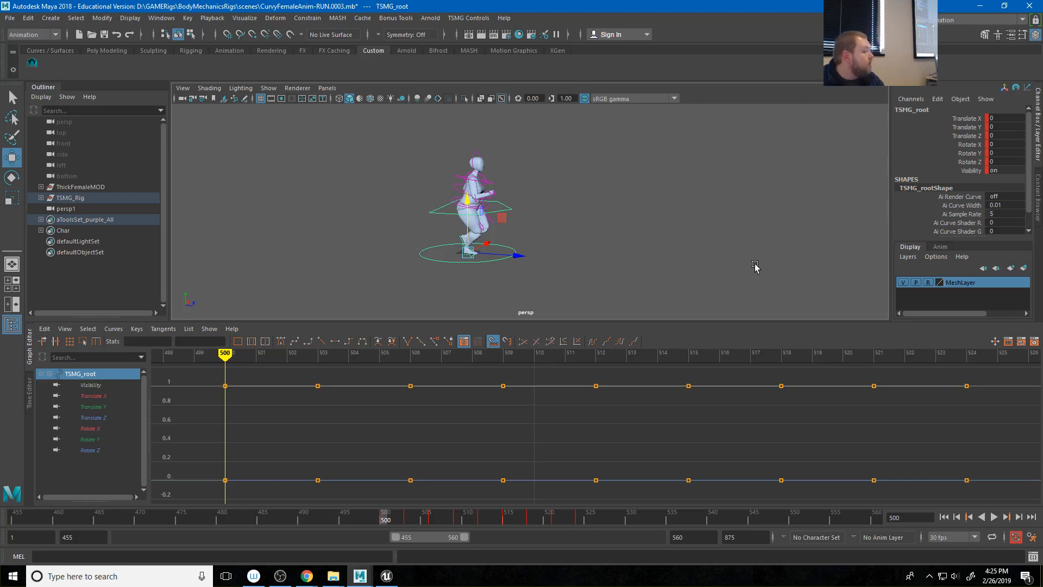
left_click(409, 519)
left_click_drag(409, 519, 593, 520, "shift")
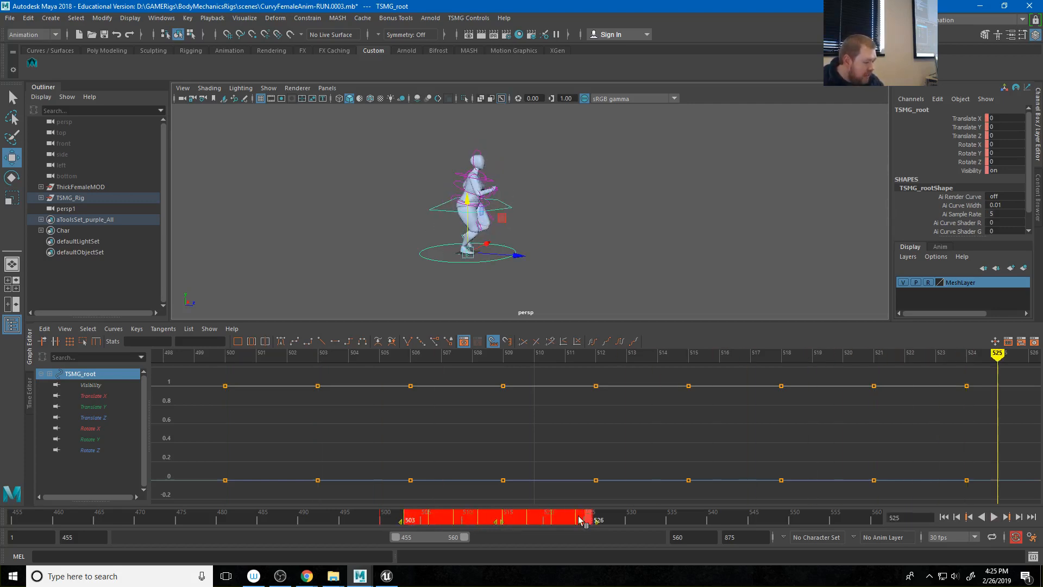
right_click(594, 520)
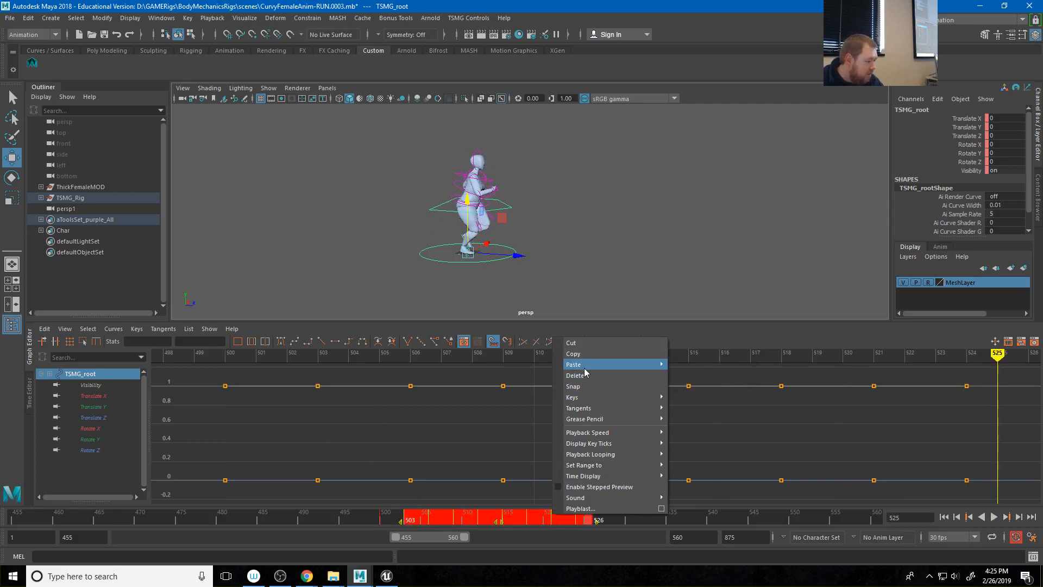
mouse_move(561, 407)
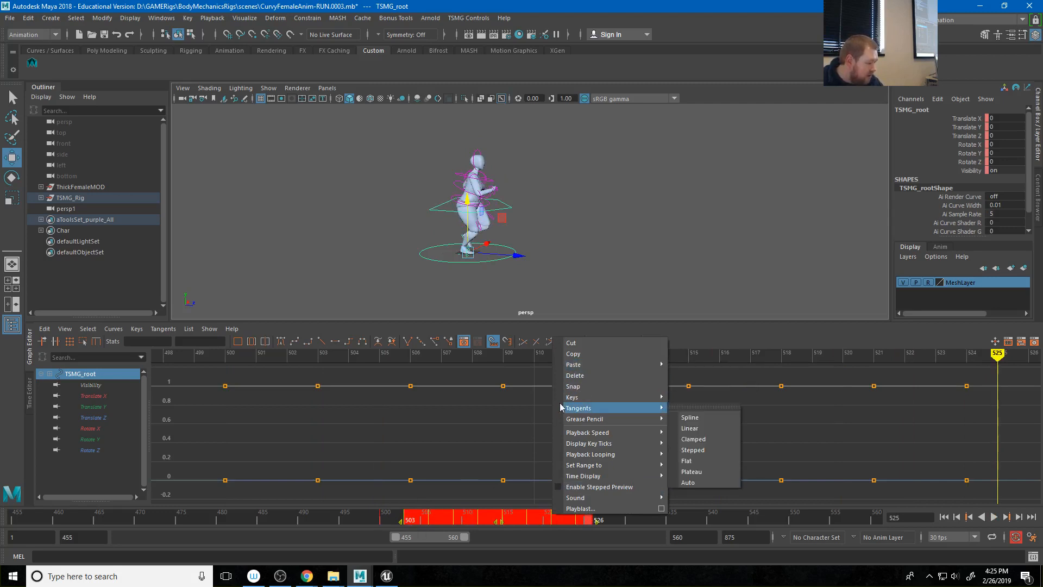
left_click(586, 376)
Go to frame 529 and set a key on the root control
left_click(388, 519)
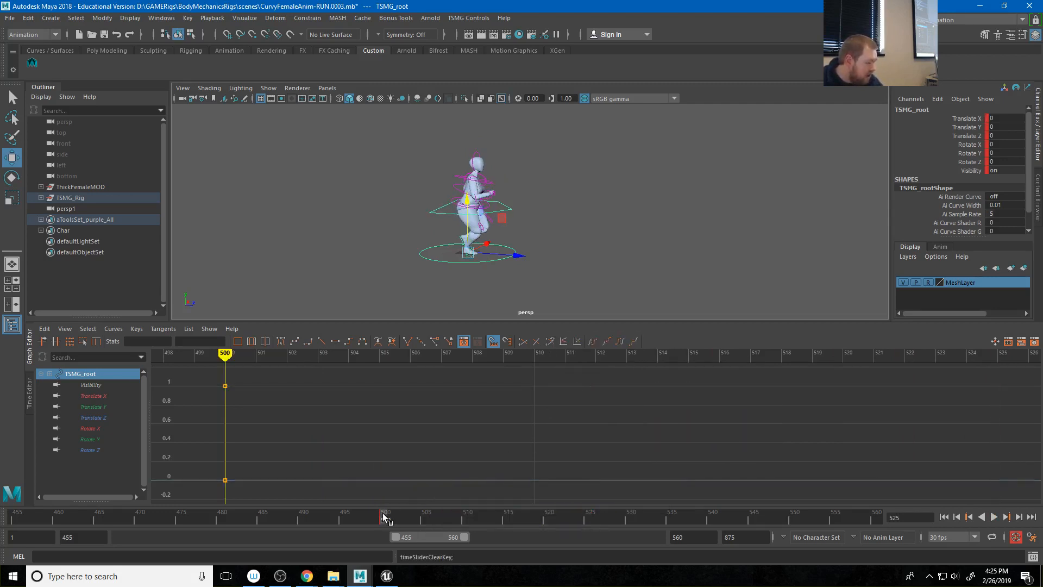
key("alt+v")
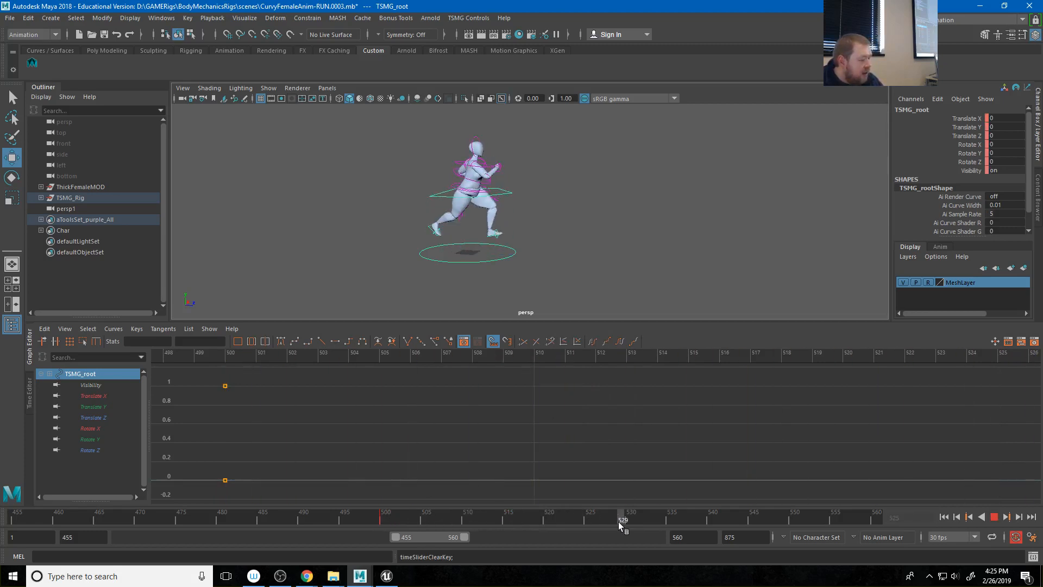
left_click(622, 520)
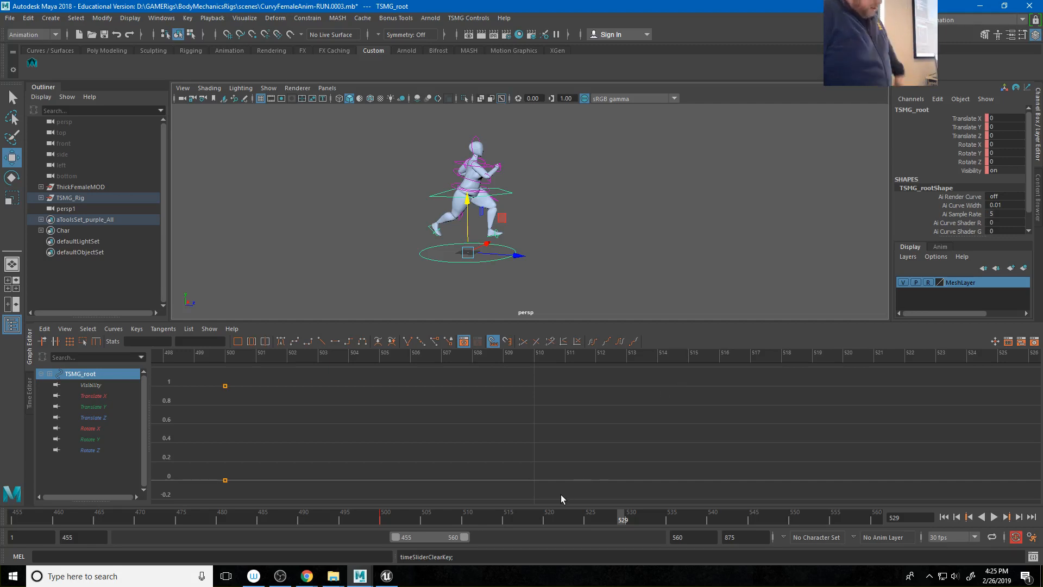
key("s")
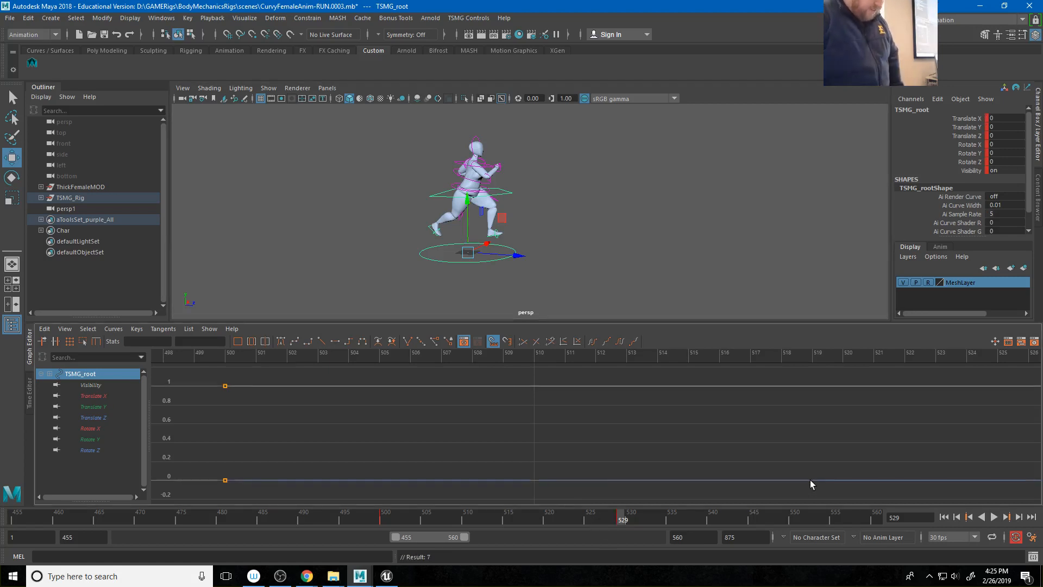
Set the root control's Translate Z key at frame 529 to 400 in the Graph Editor
key("f")
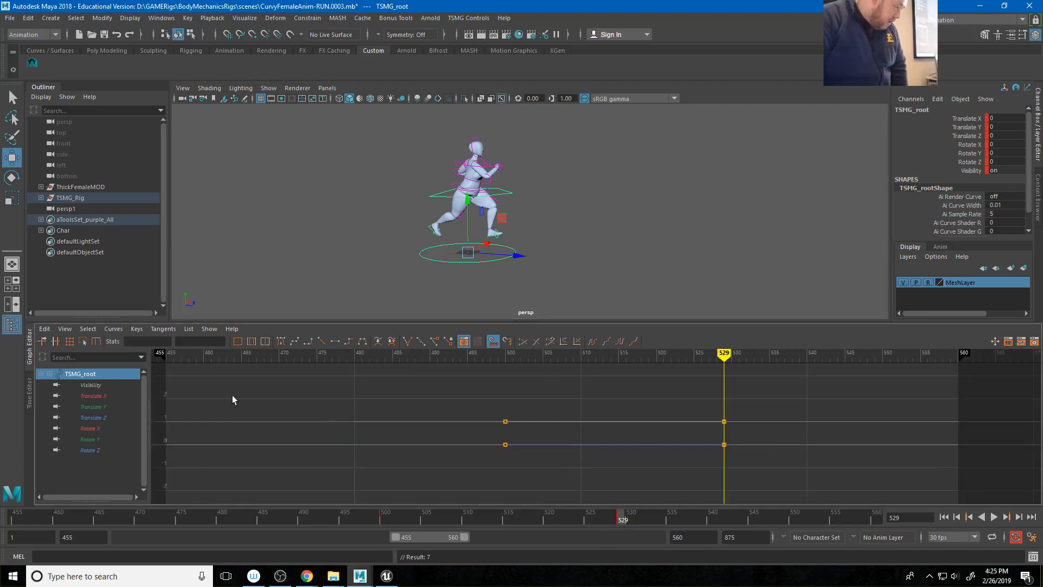
left_click(99, 417)
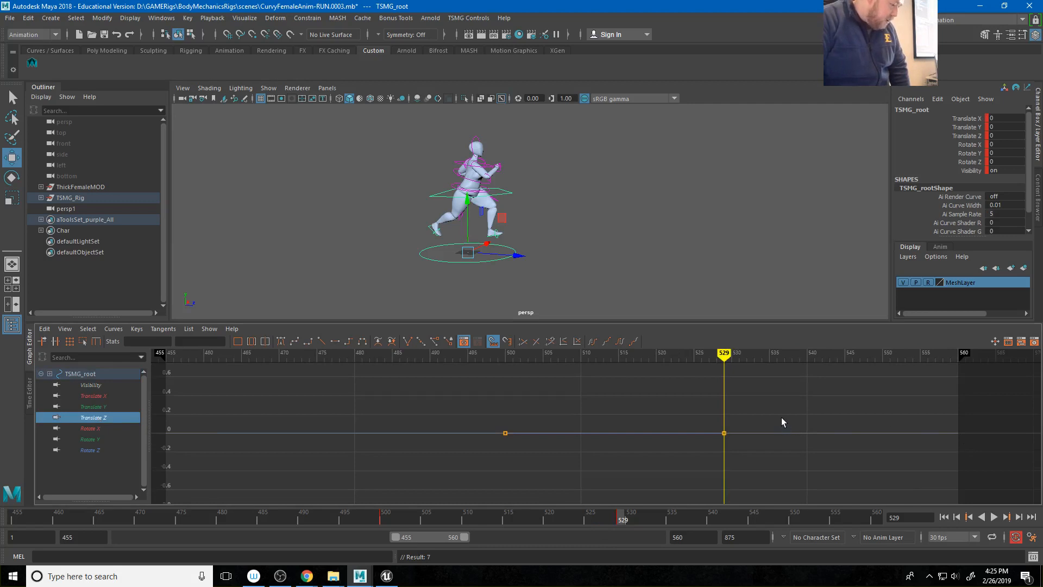
left_click_drag(782, 418, 698, 470)
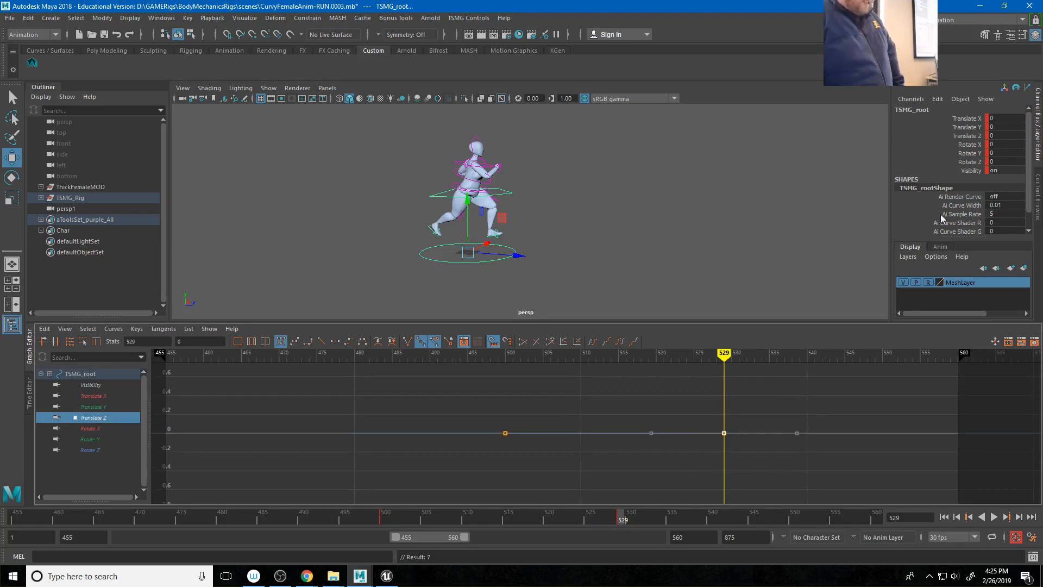
double_click(999, 135)
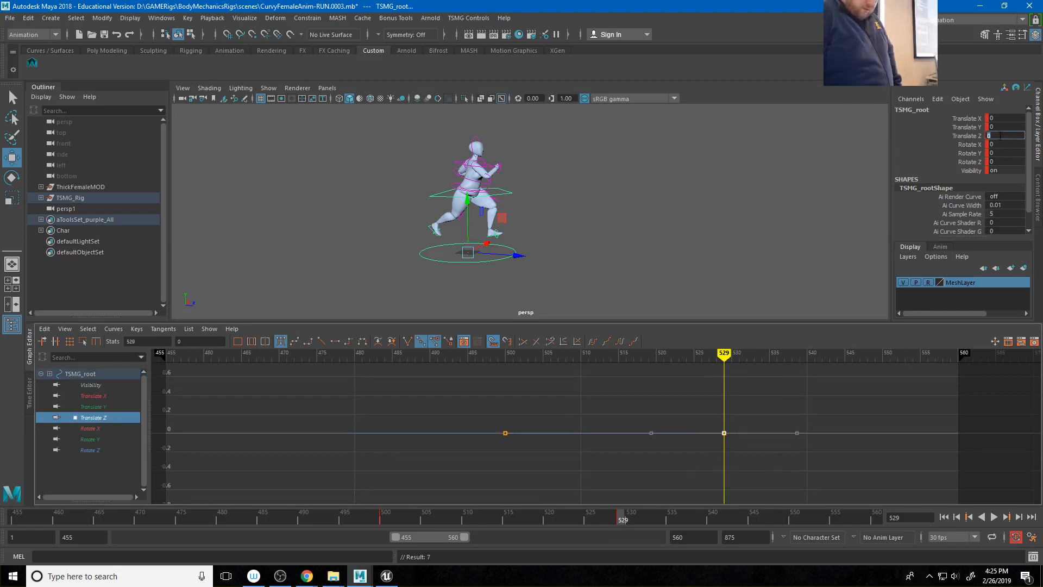
left_click(177, 342)
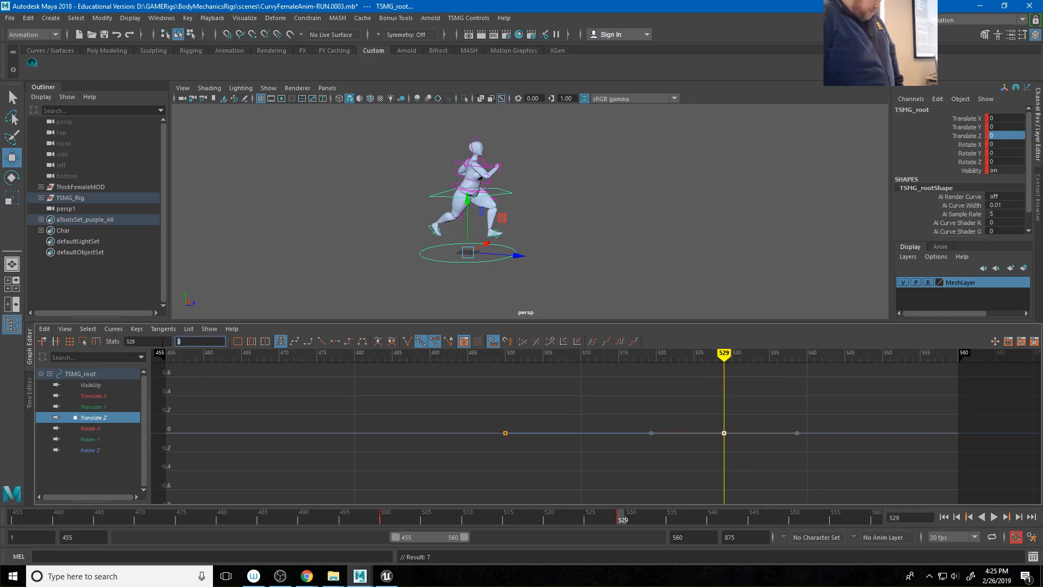
type("400")
key("Return")
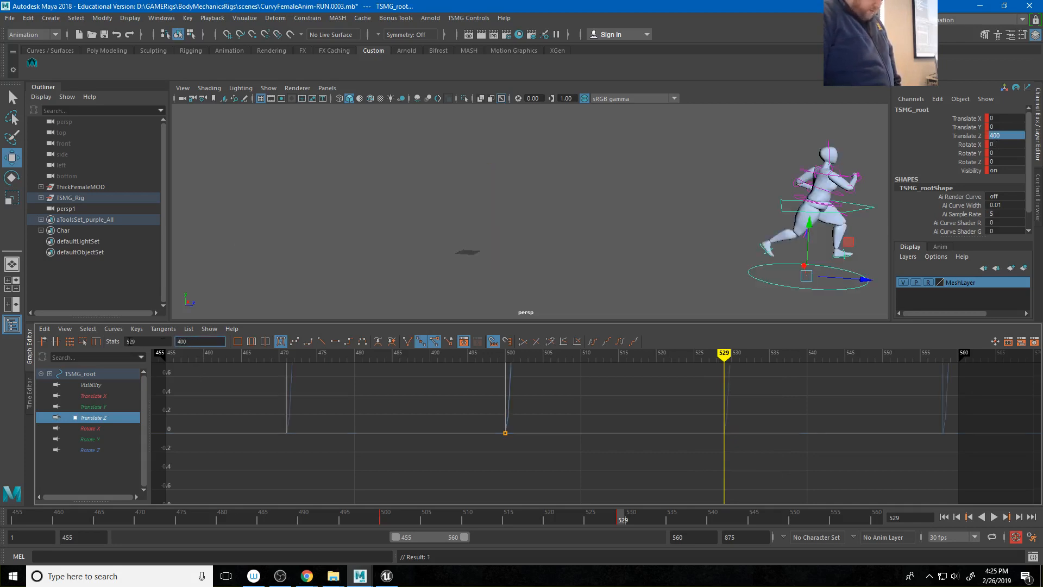
Play the run with the root's forward movement and examine the whole Translate Z curve in the Graph Editor
scroll(556, 268, "down", 2)
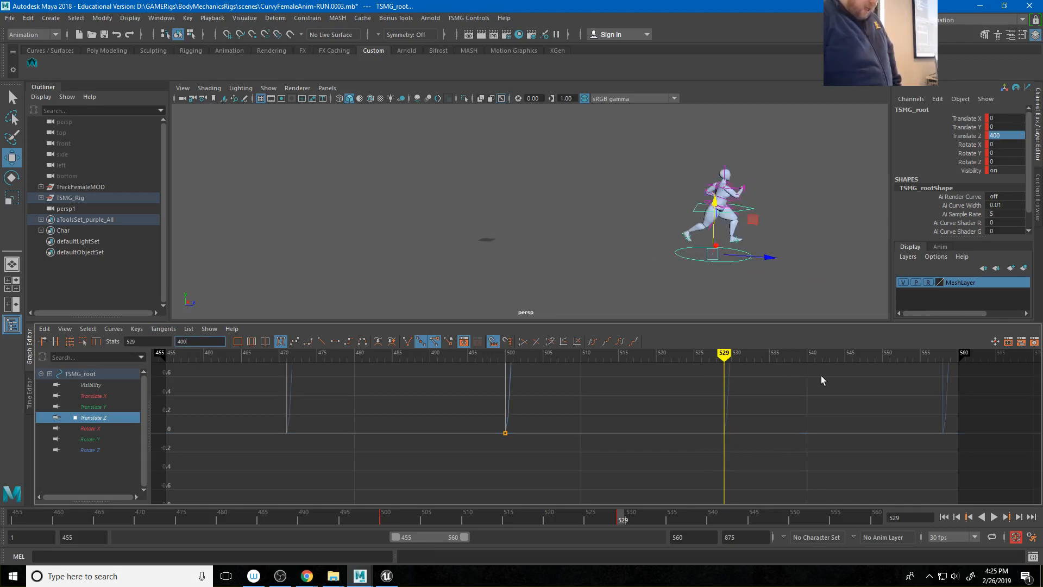
left_click(994, 517)
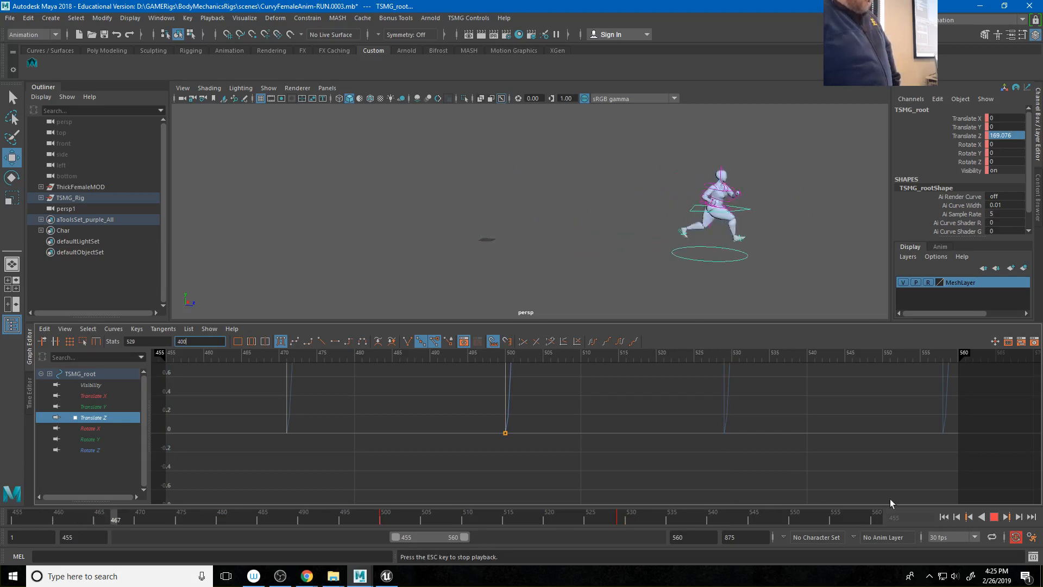
left_click(237, 341)
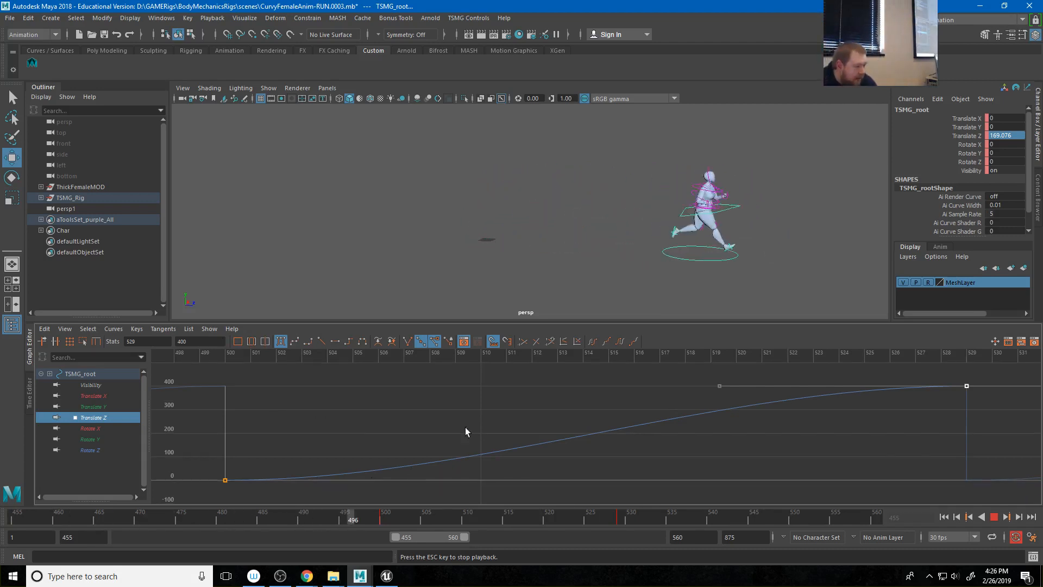
key("a")
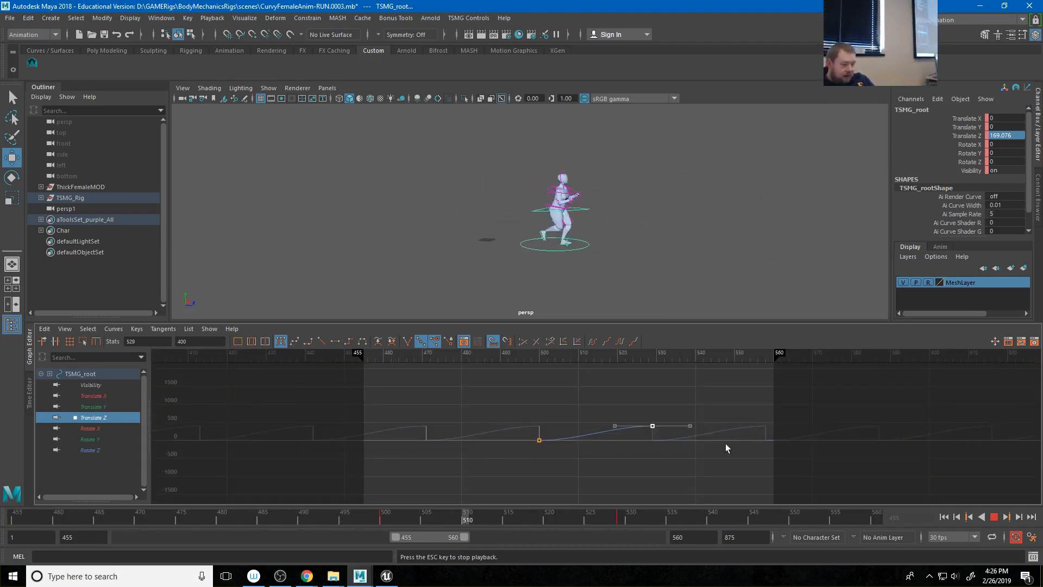
Set the root control's Translate Z curve to Cycle with Offset for post infinity
right_click_drag(716, 449, 717, 403, "alt+shift")
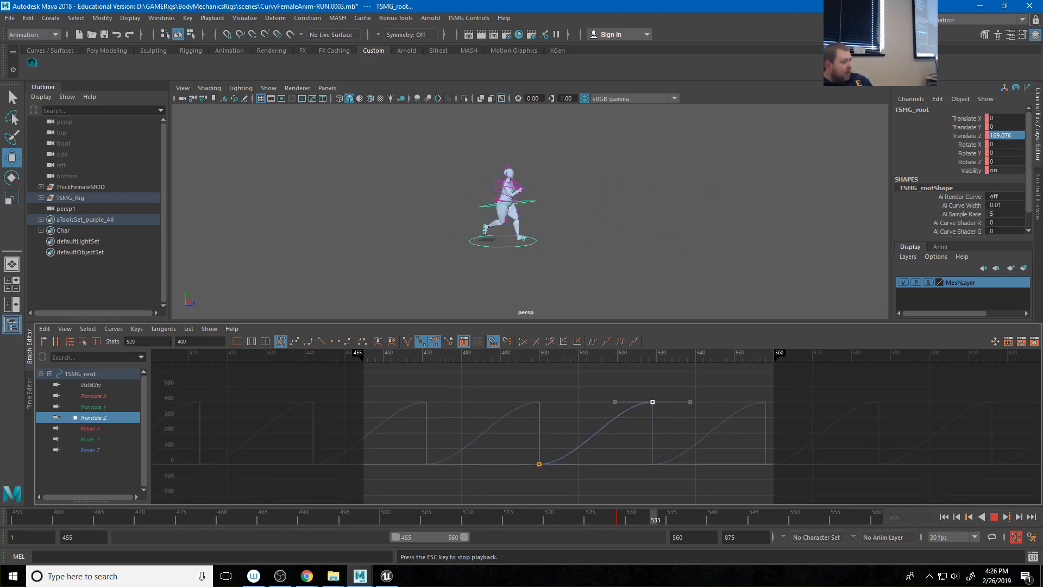
left_click(114, 329)
mouse_move(123, 349)
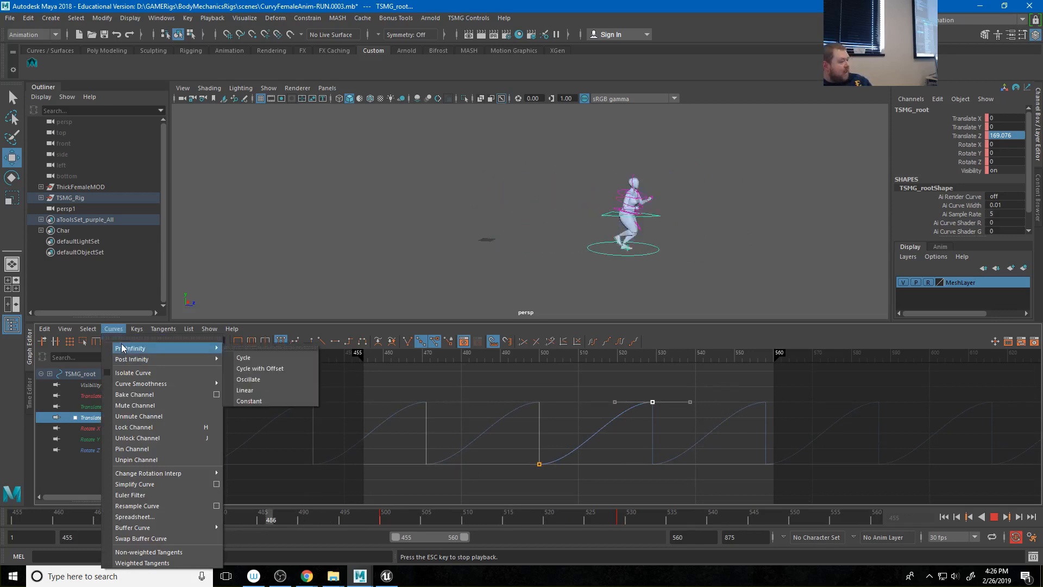
mouse_move(163, 359)
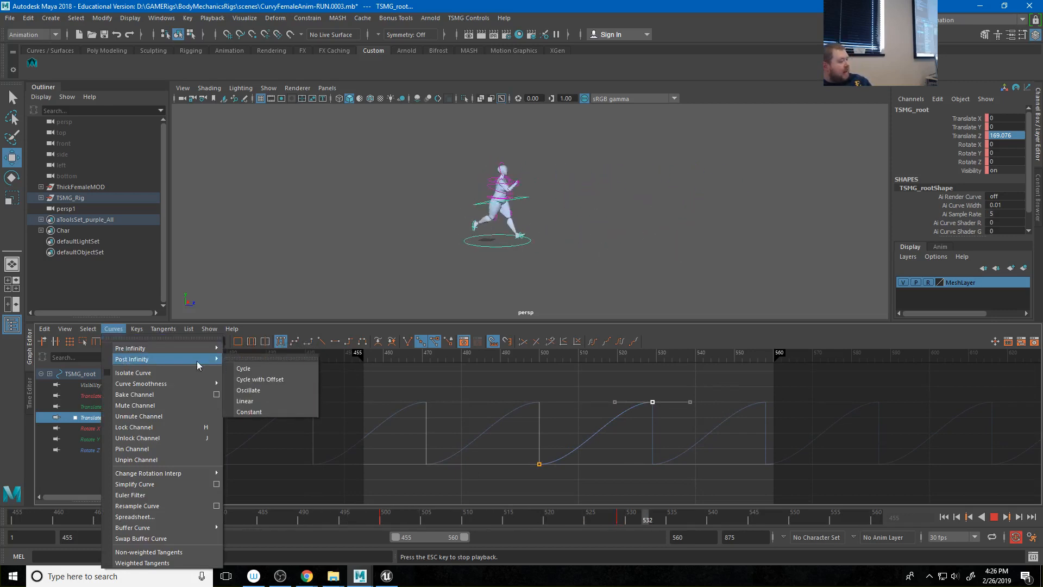
left_click(259, 380)
scroll(810, 413, "down", 10)
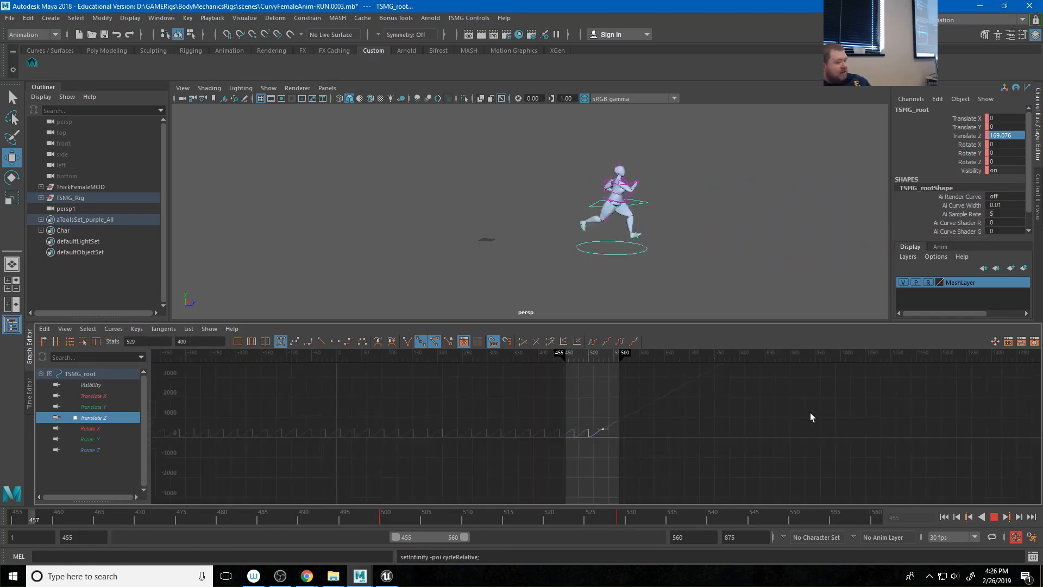
scroll(597, 429, "up", 5)
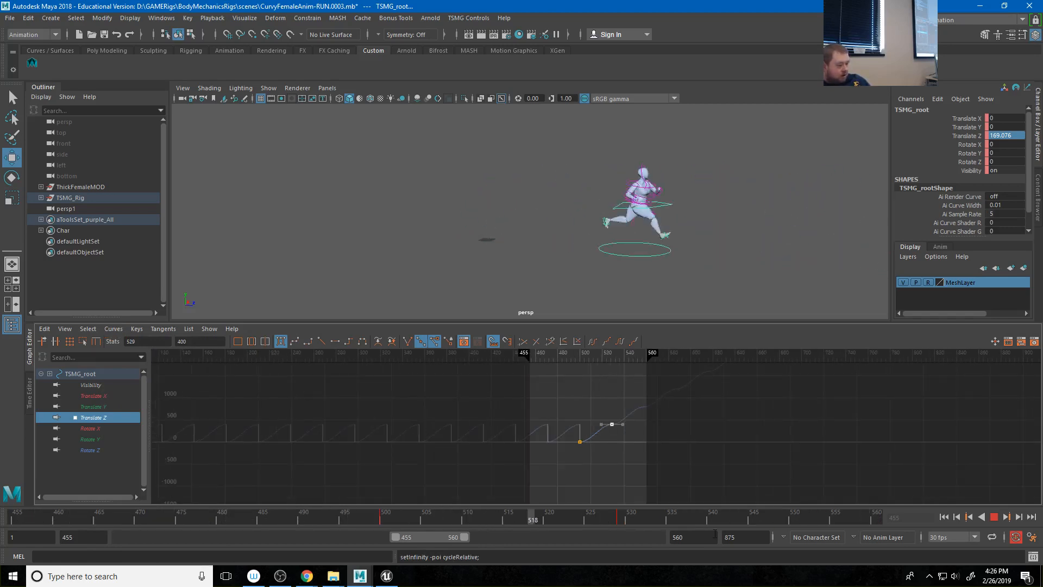
Extend the playback range to frame 650 and set the root's Translate Z curve to Cycle with Offset for pre infinity
left_click_drag(466, 538, 519, 536)
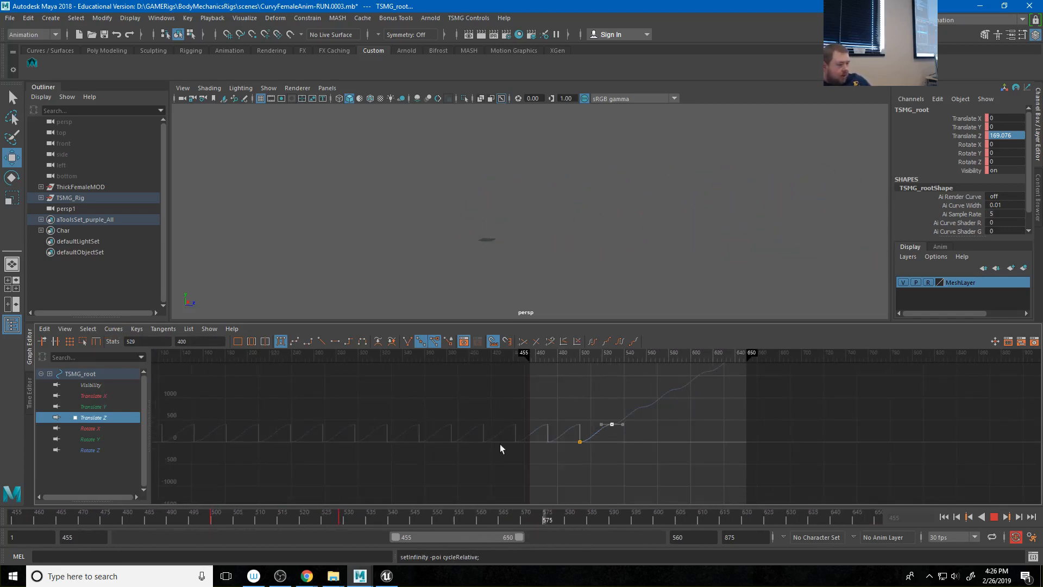
left_click(114, 329)
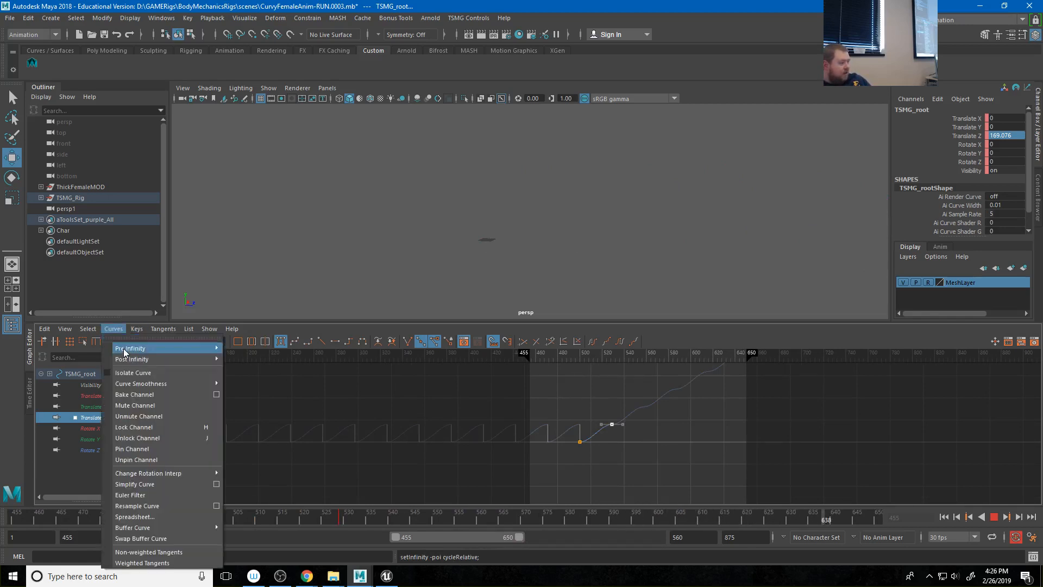
mouse_move(143, 351)
left_click(260, 369)
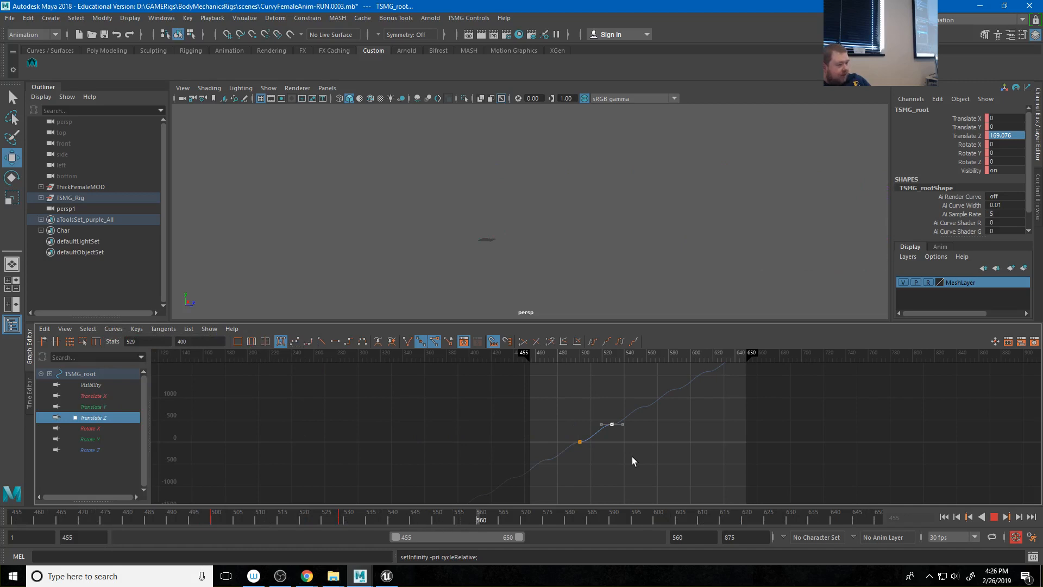
Give both keys of the root's Translate Z curve linear tangents and stop the playback
left_click_drag(559, 401, 664, 475)
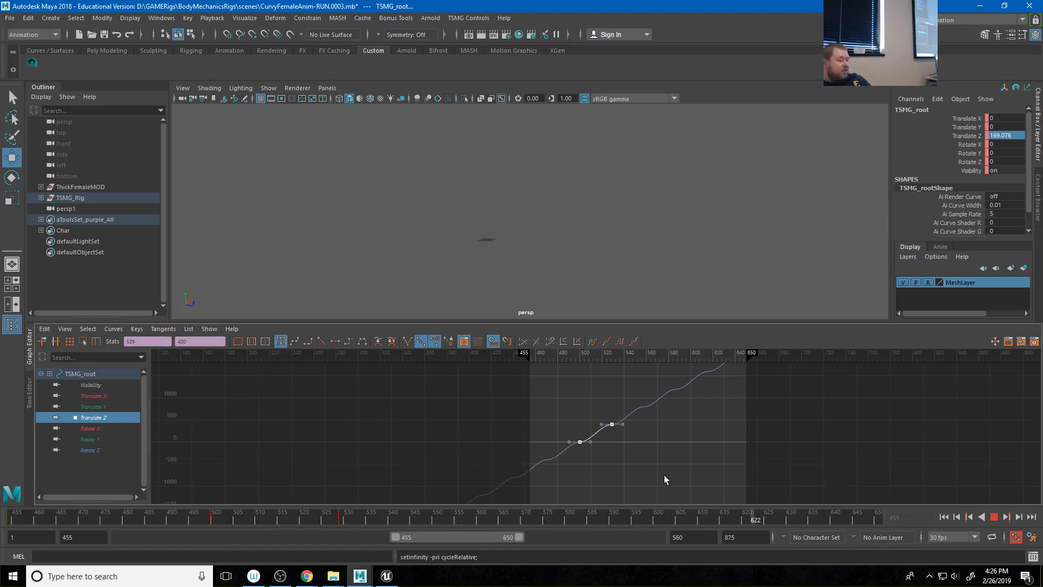
left_click(321, 342)
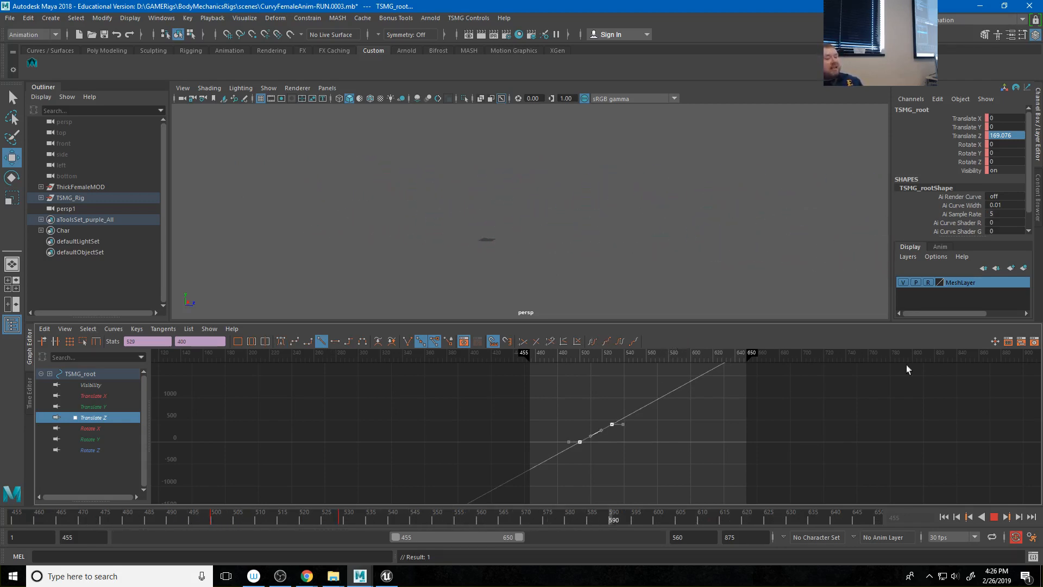
left_click(994, 517)
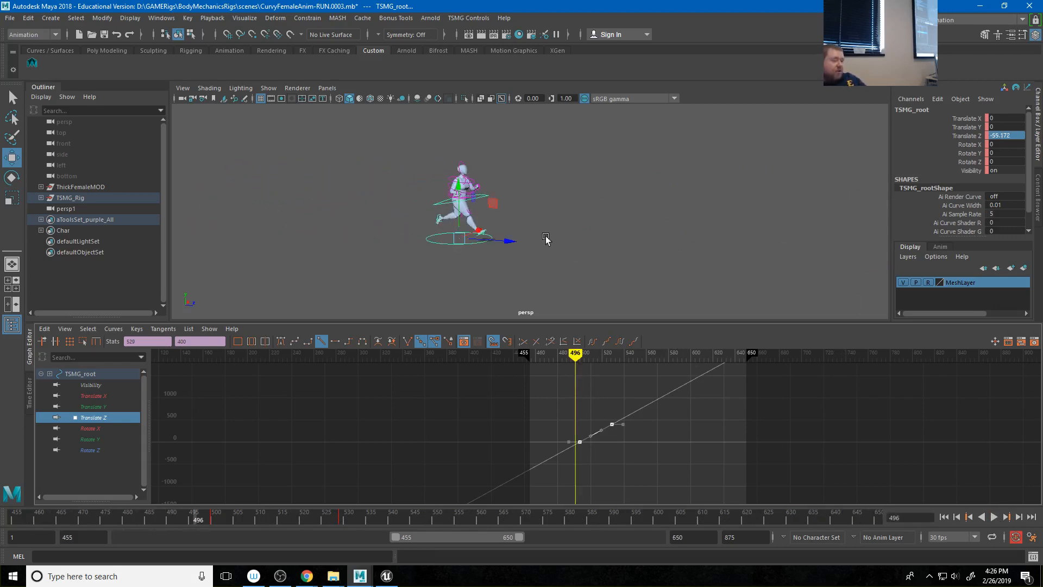
At frame 503, slide the right leg IK control back to a Translate Z of about -44.2, matching its planted position
scroll(465, 247, "up", 5)
scroll(465, 248, "up", 3)
middle_click_drag(466, 247, 576, 141, "alt")
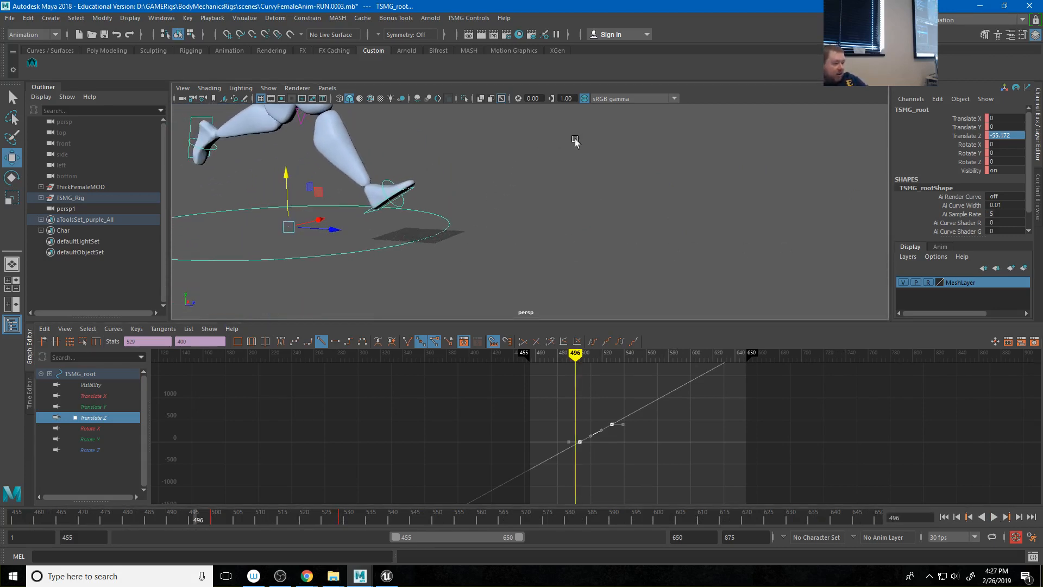
left_click(207, 519)
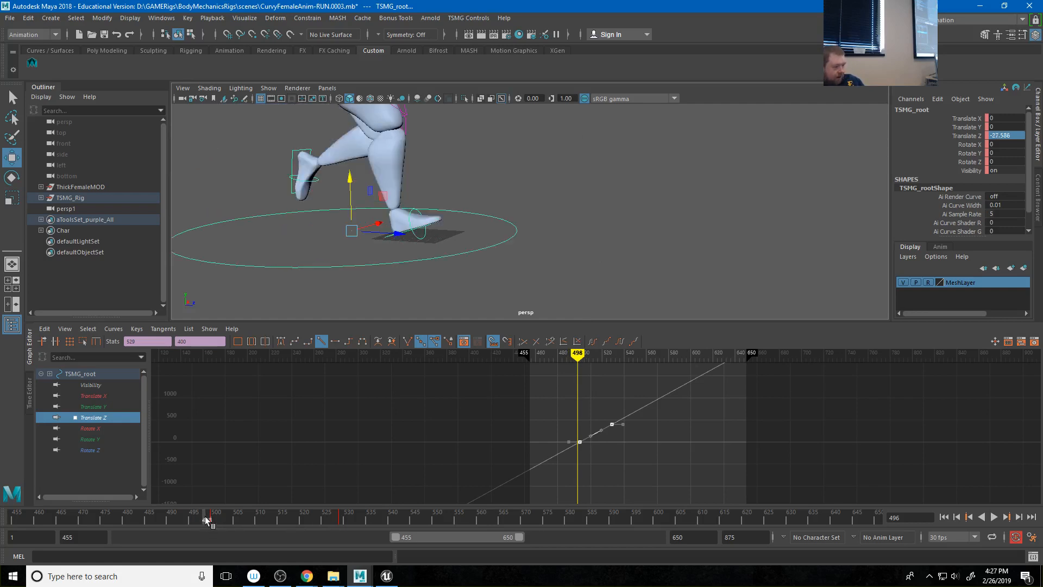
left_click_drag(207, 520, 200, 516)
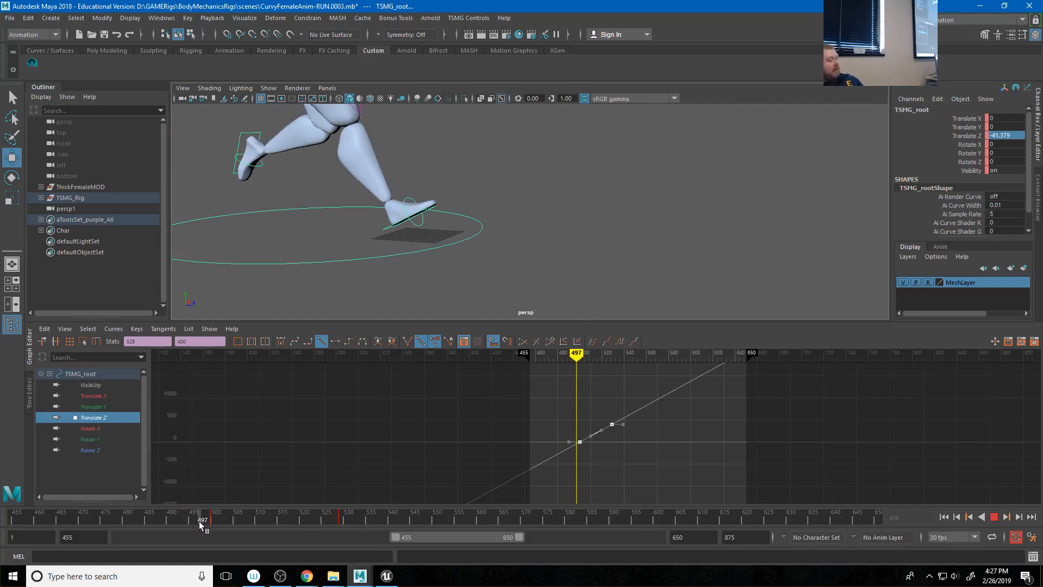
left_click_drag(201, 521, 226, 531)
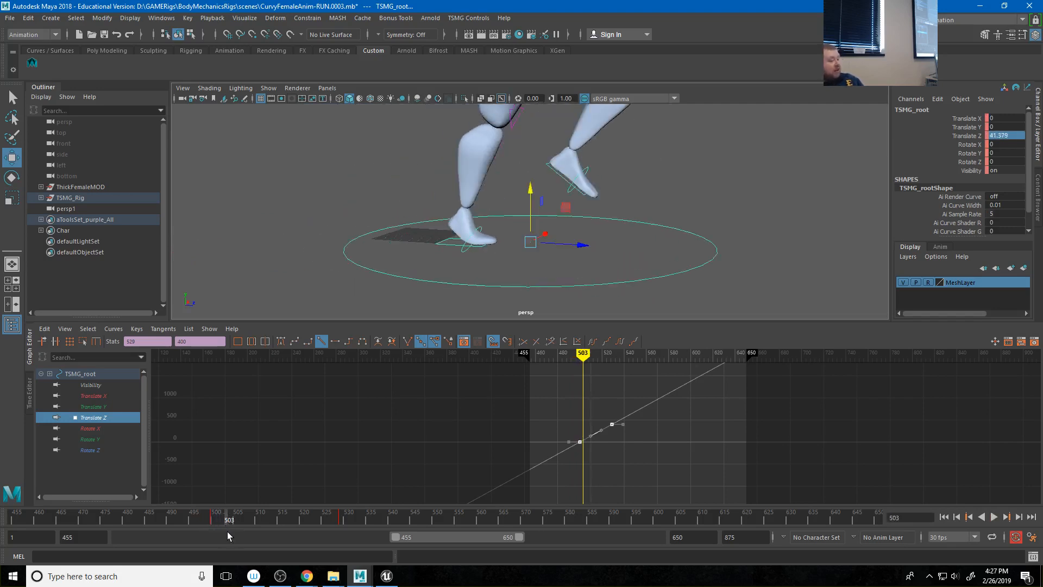
left_click(452, 247)
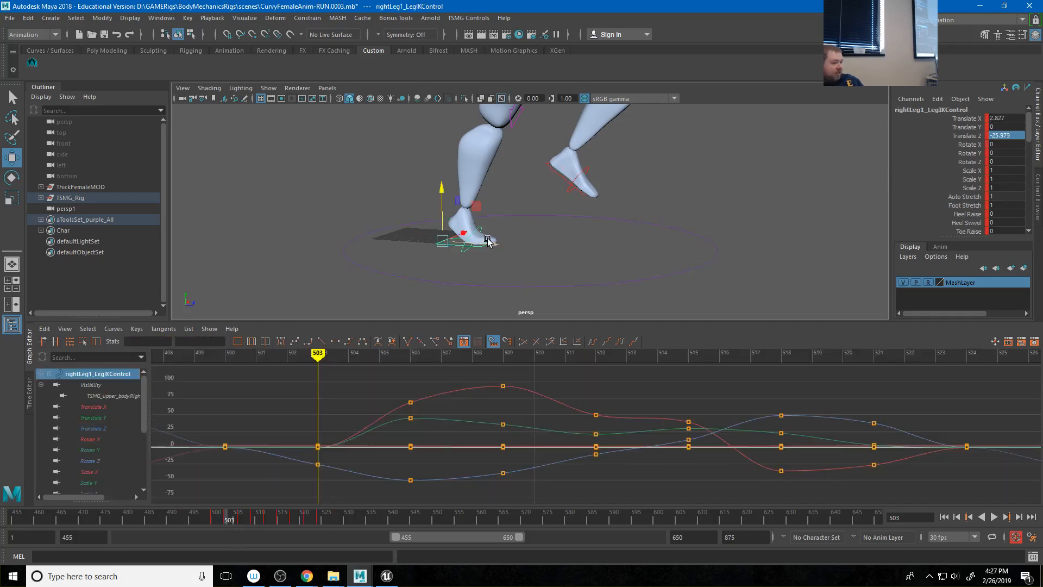
left_click_drag(489, 245, 443, 239)
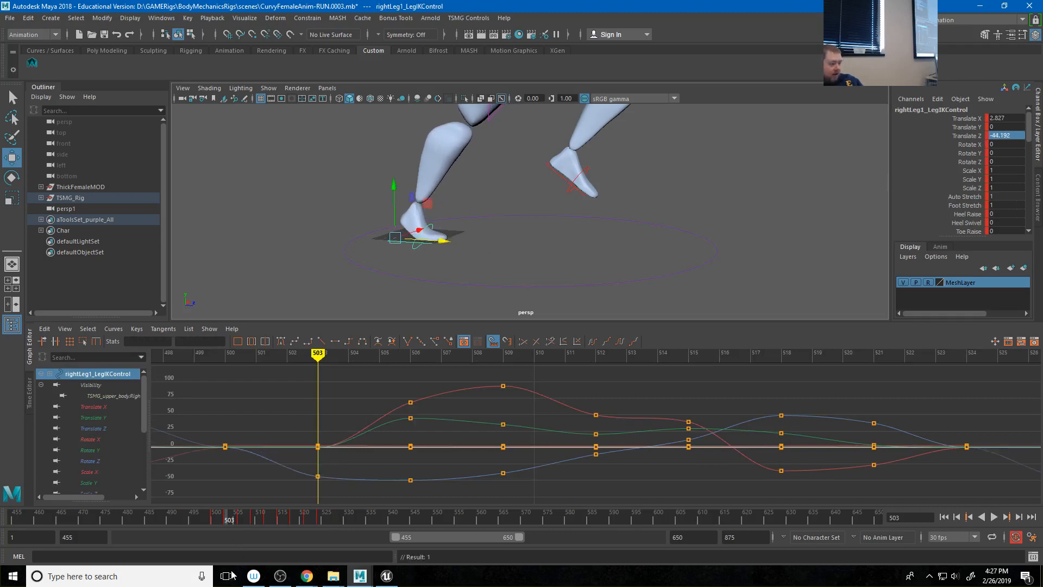
Isolate the right leg IK control's Translate Z curve and examine the foot at frames 500, 521 and 497
mouse_move(214, 520)
left_mouse_down()
mouse_move(186, 513)
mouse_move(237, 517)
mouse_move(201, 517)
mouse_move(232, 520)
mouse_move(210, 520)
left_mouse_up()
left_click(97, 428)
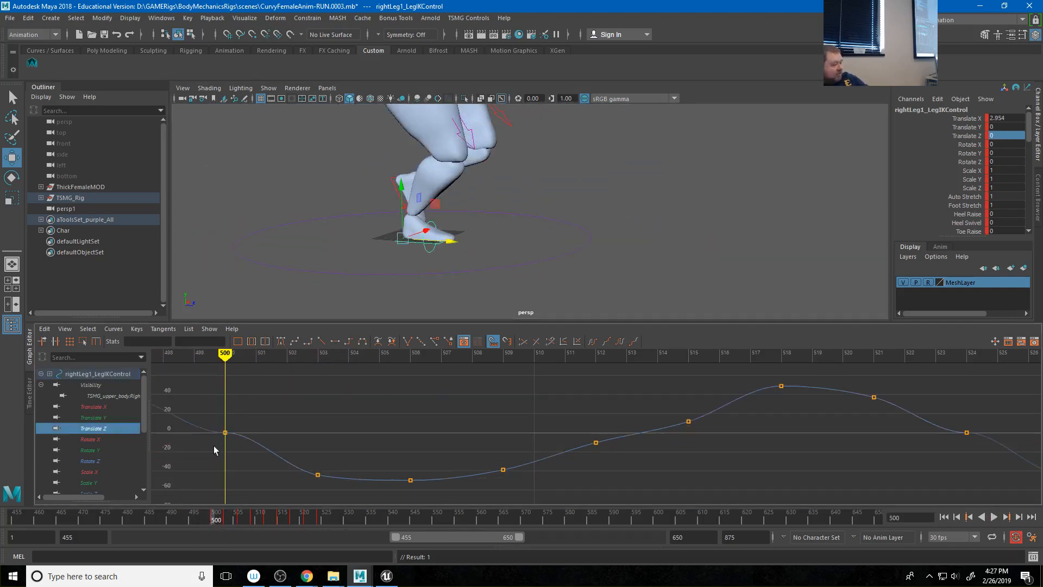
middle_click_drag(270, 449, 406, 466, "alt")
right_click_drag(405, 466, 527, 448, "alt")
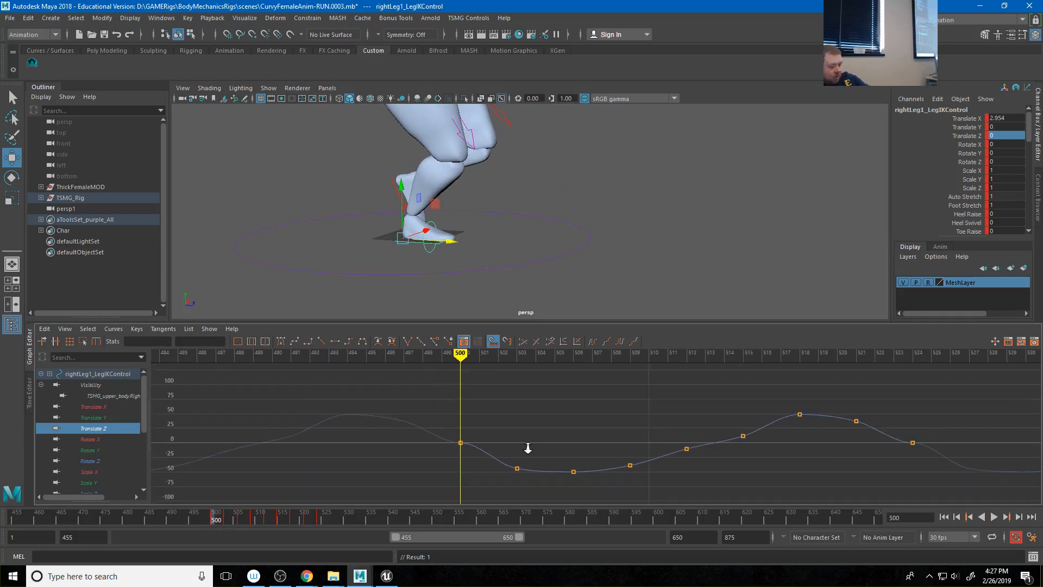
middle_click_drag(645, 472, 521, 473, "alt")
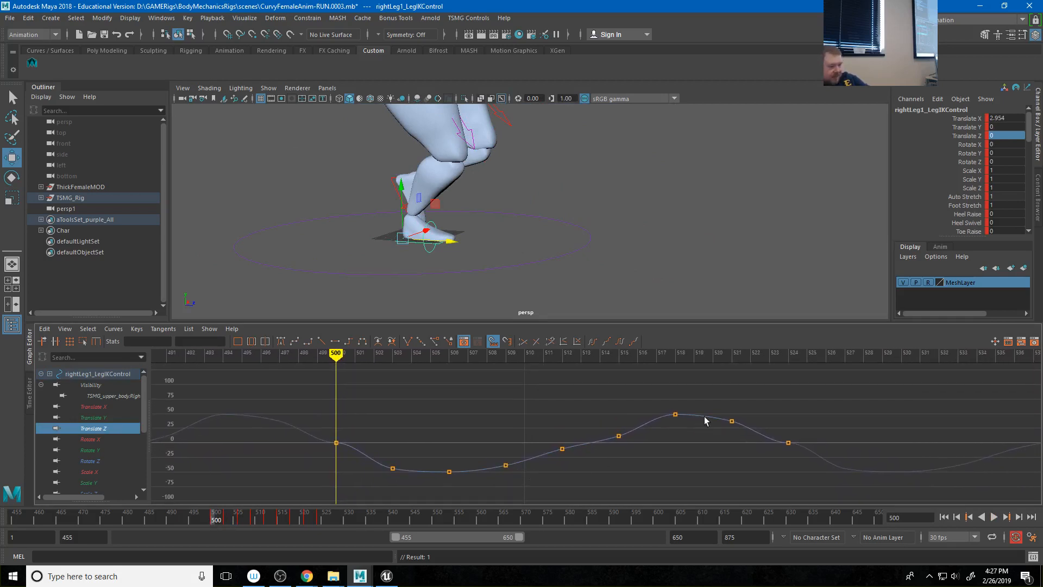
left_click_drag(760, 443, 758, 441)
left_click(732, 354)
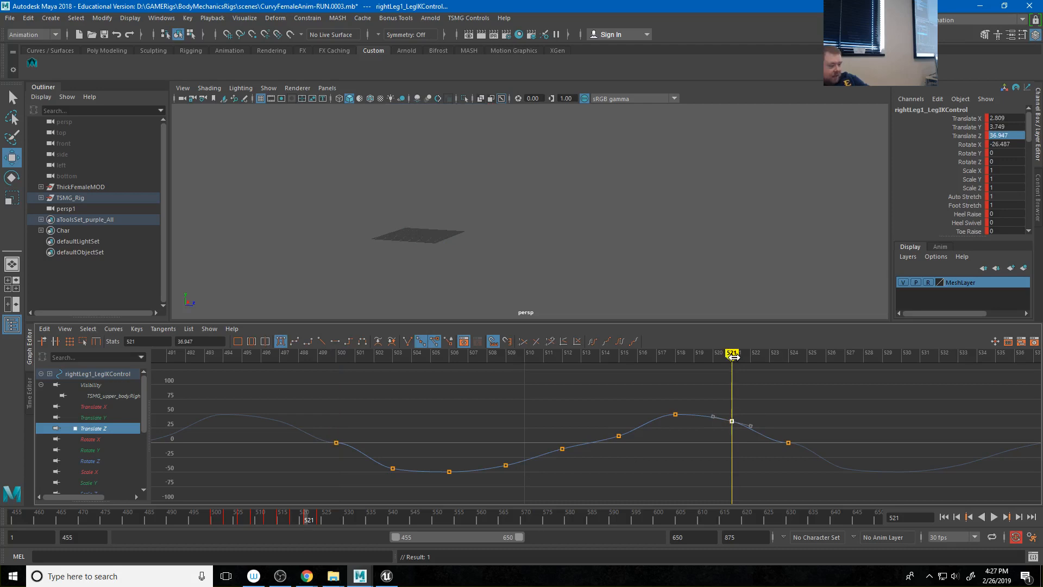
mouse_move(733, 356)
left_mouse_down()
mouse_move(298, 361)
mouse_move(283, 376)
left_mouse_up()
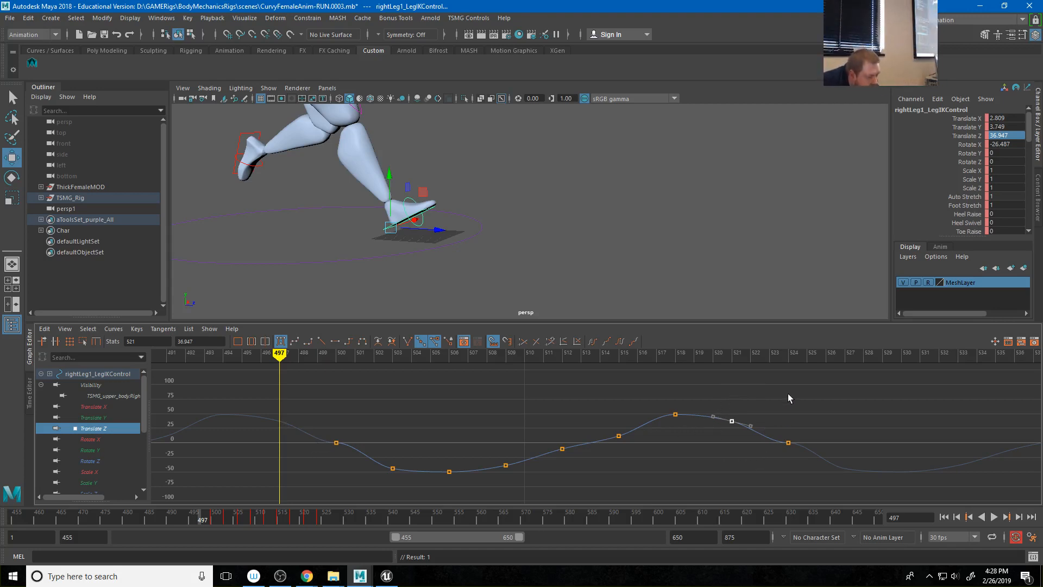
Make the right foot's Translate Z tangents linear from frame 500 to 503 and on the outgoing side of frame 524
left_click(321, 341)
left_click_drag(366, 438, 372, 478)
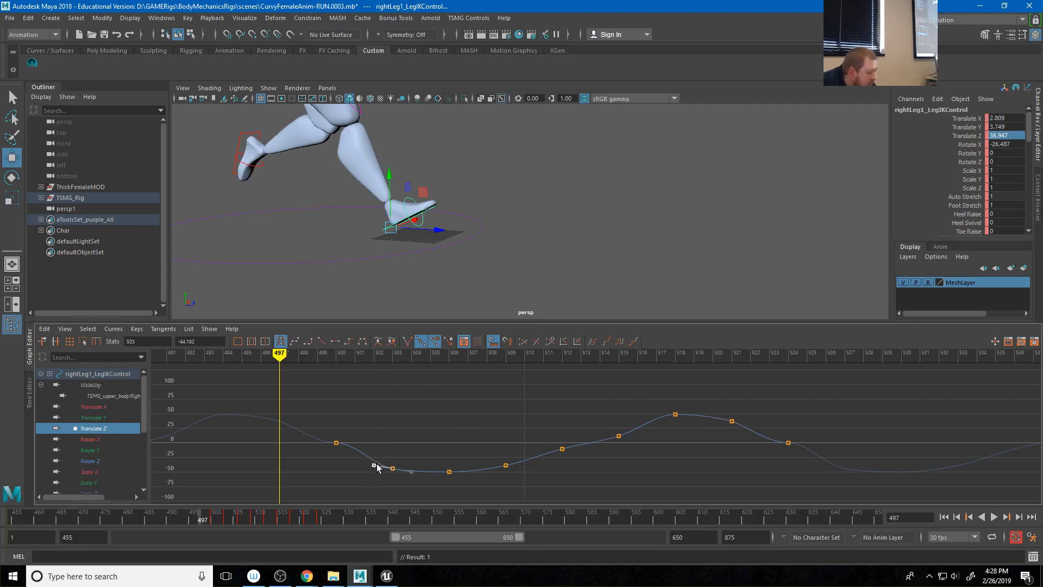
left_click(322, 341)
left_click_drag(325, 438, 360, 463)
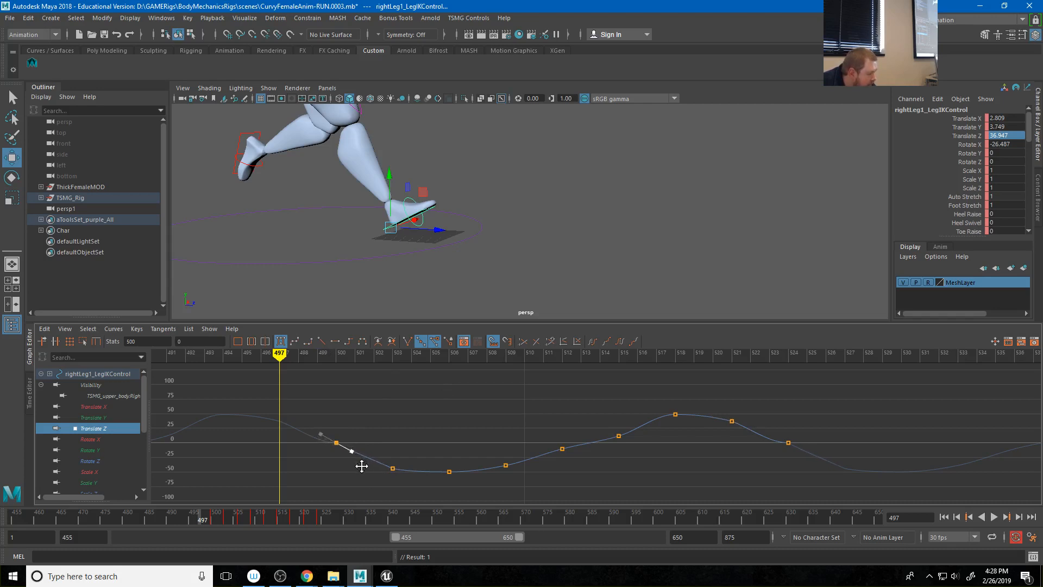
mouse_move(798, 451)
left_mouse_down()
mouse_move(813, 424)
mouse_move(801, 457)
left_mouse_up()
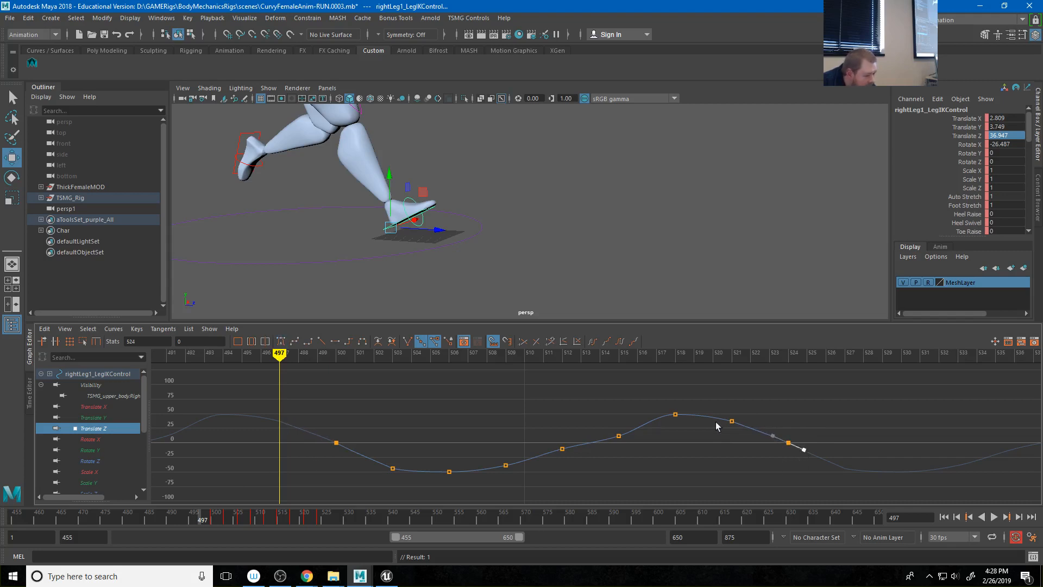
Lower the right foot's Translate Z keys at frames 500 and 524 to -5.381 and check the contact through frame 504
left_click(788, 443)
left_click(338, 442, "shift")
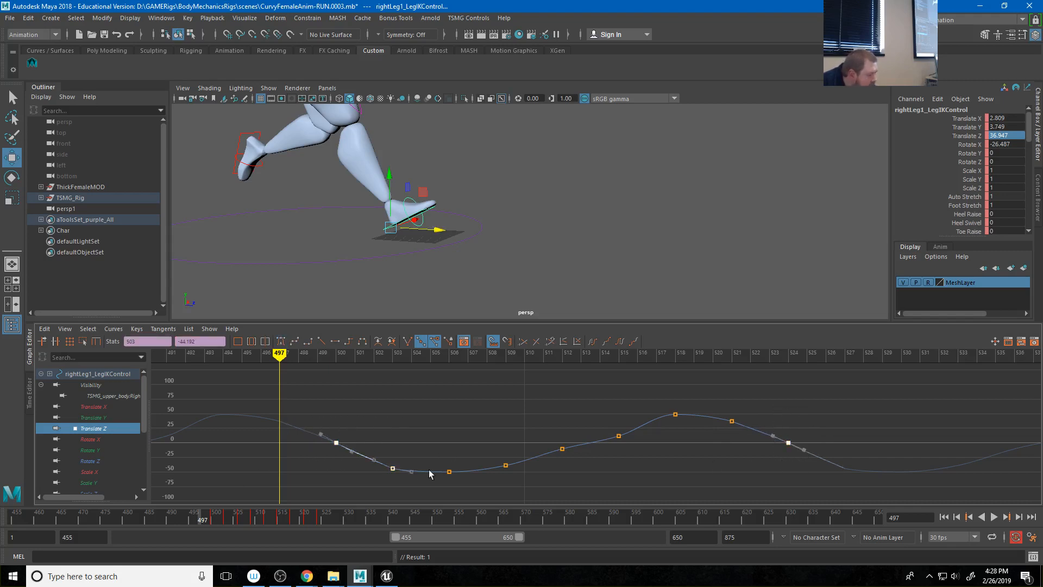
right_click_drag(550, 460, 545, 433, "alt+shift")
middle_click_drag(541, 434, 510, 383, "alt")
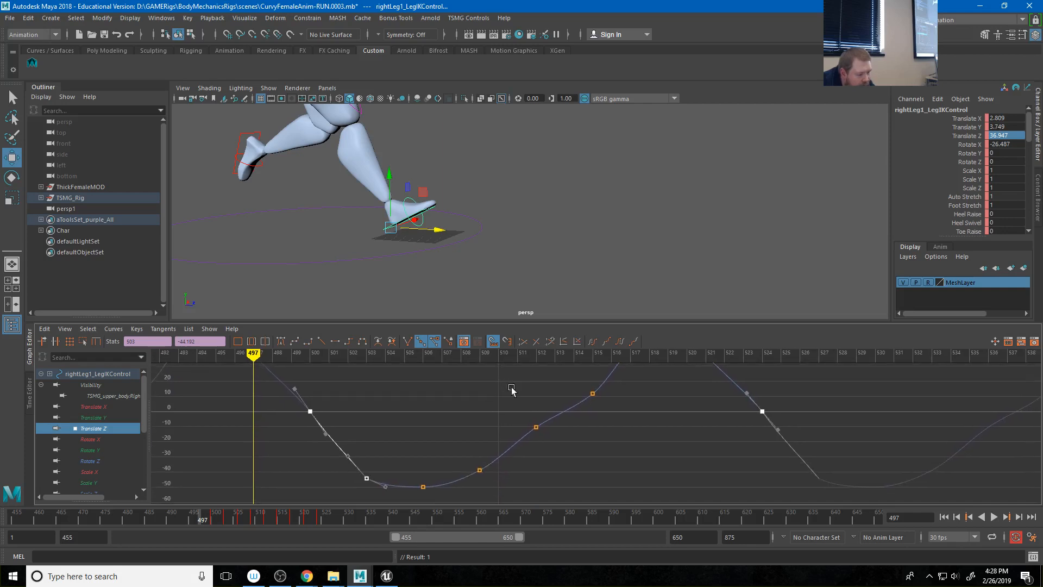
middle_click_drag(345, 391, 349, 407, "shift")
key("ctrl+z")
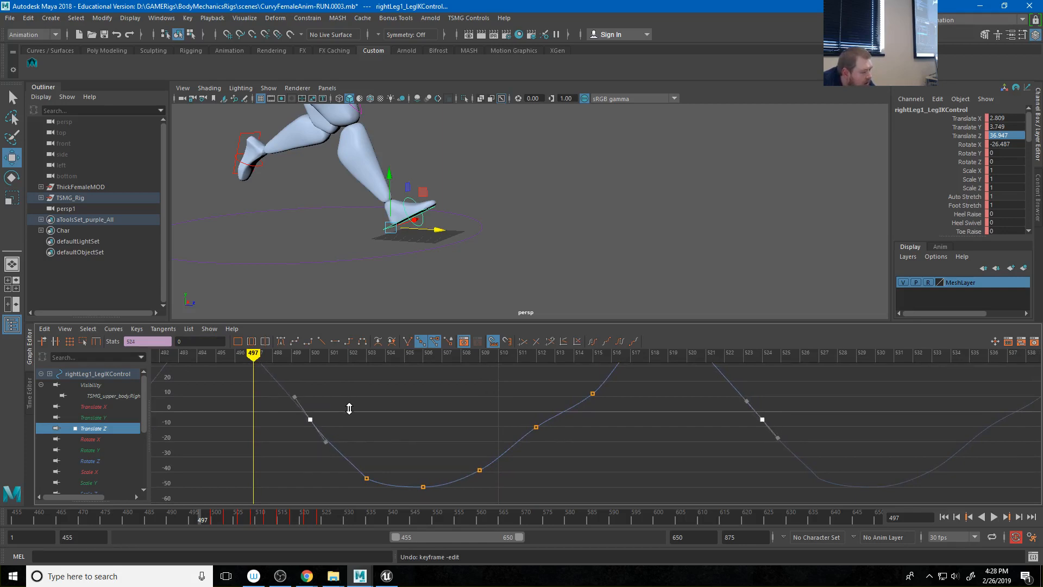
key("a")
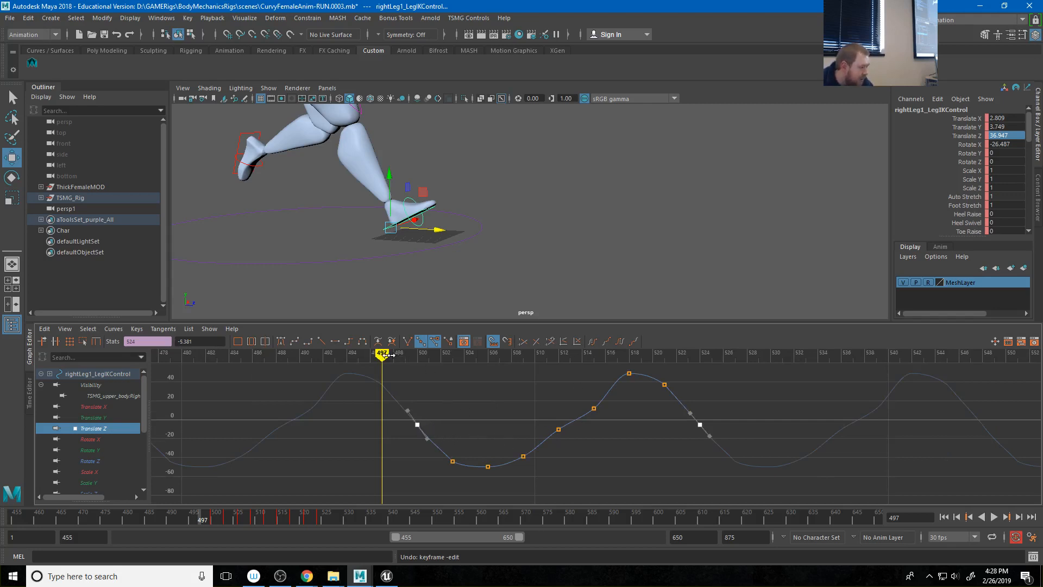
left_click_drag(386, 354, 463, 367)
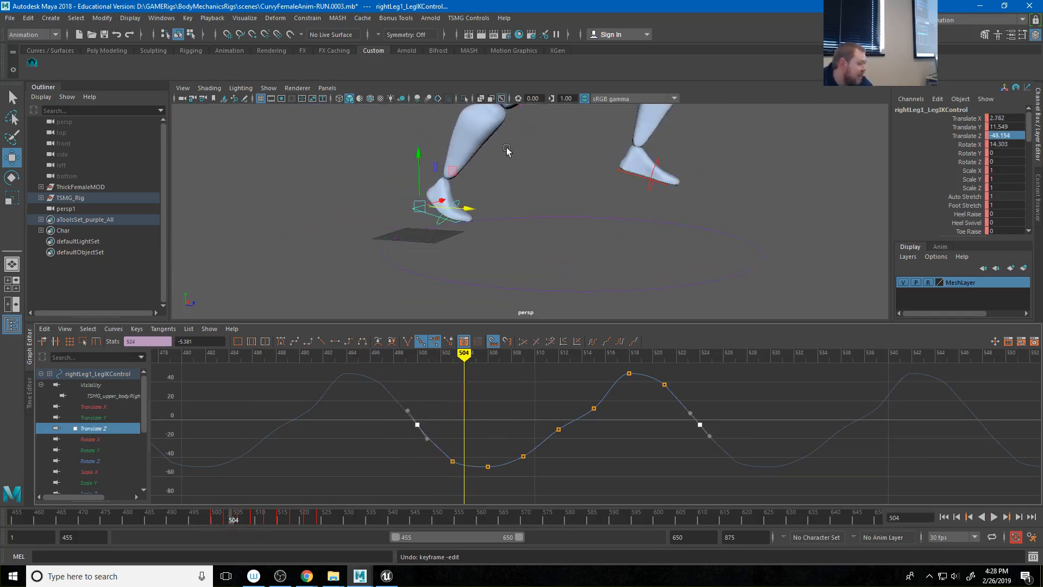
left_click(408, 203)
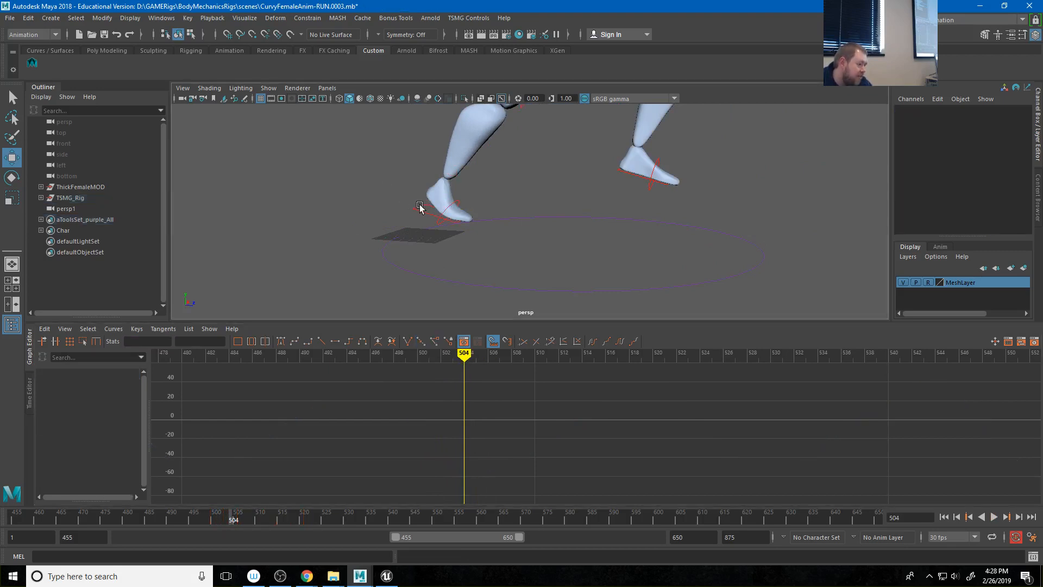
left_click(421, 208)
key("e")
left_click_drag(465, 191, 393, 118)
key("w")
key("ctrl+z")
key("ctrl+z")
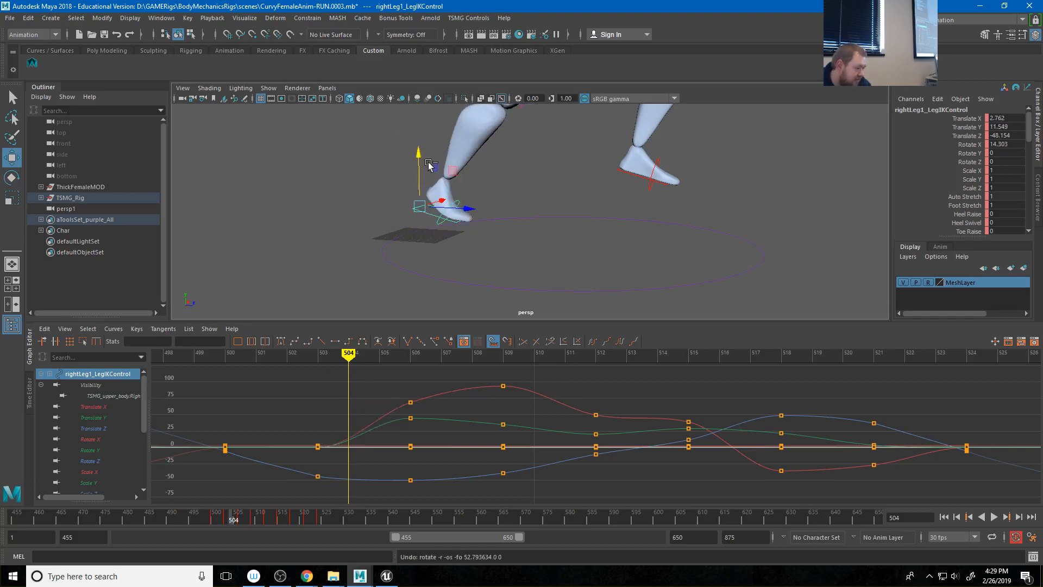
Play the run, stop at frame 506 and inspect the left foot's approach to the ground
key("alt+v")
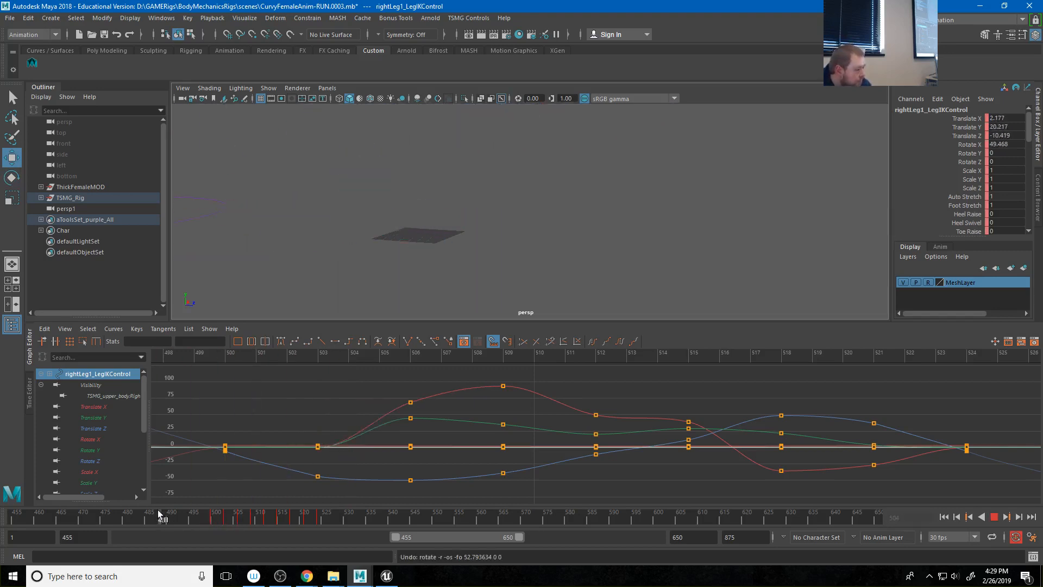
key("alt+v")
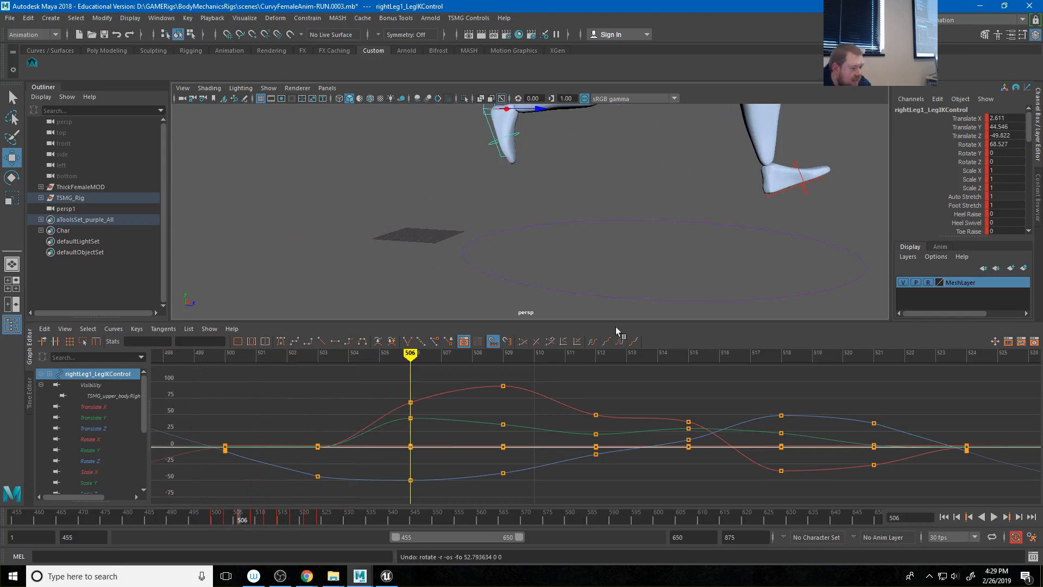
left_click_drag(630, 272, 547, 218, "alt")
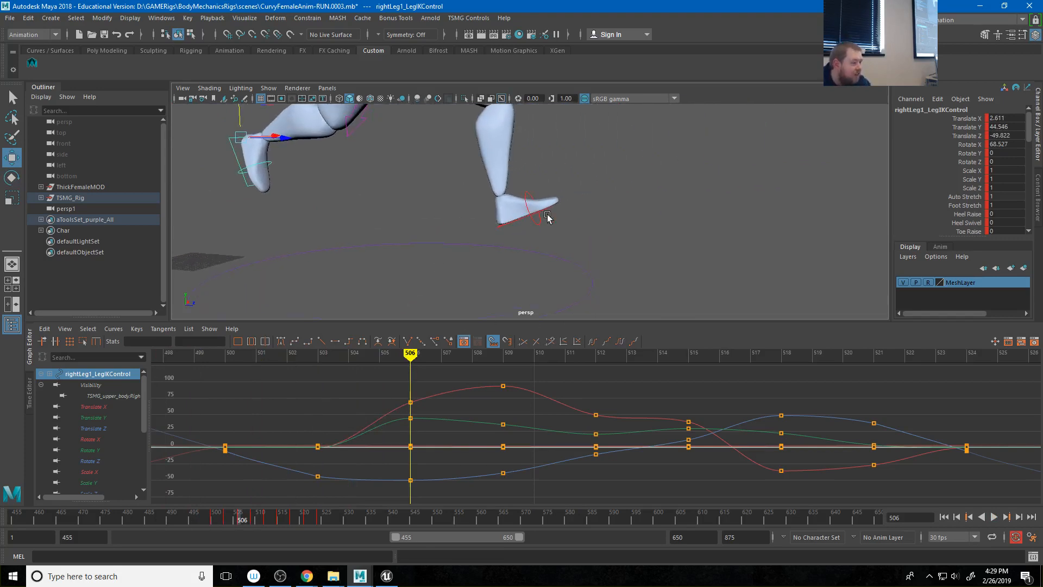
Isolate the left leg IK control's Translate Z curve and examine the foot at frames 509 and 515
left_click(543, 211)
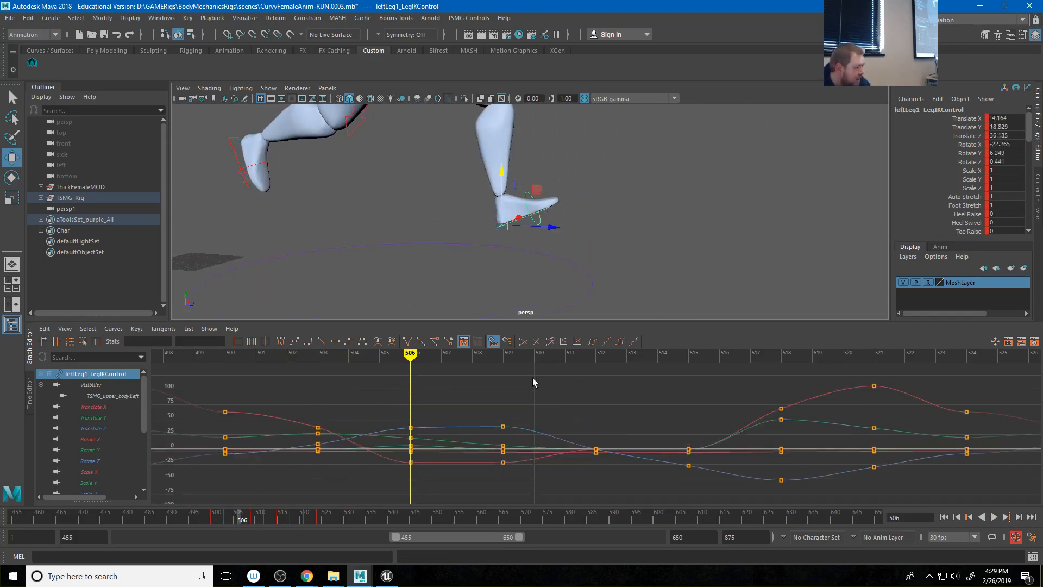
left_click_drag(409, 355, 504, 366)
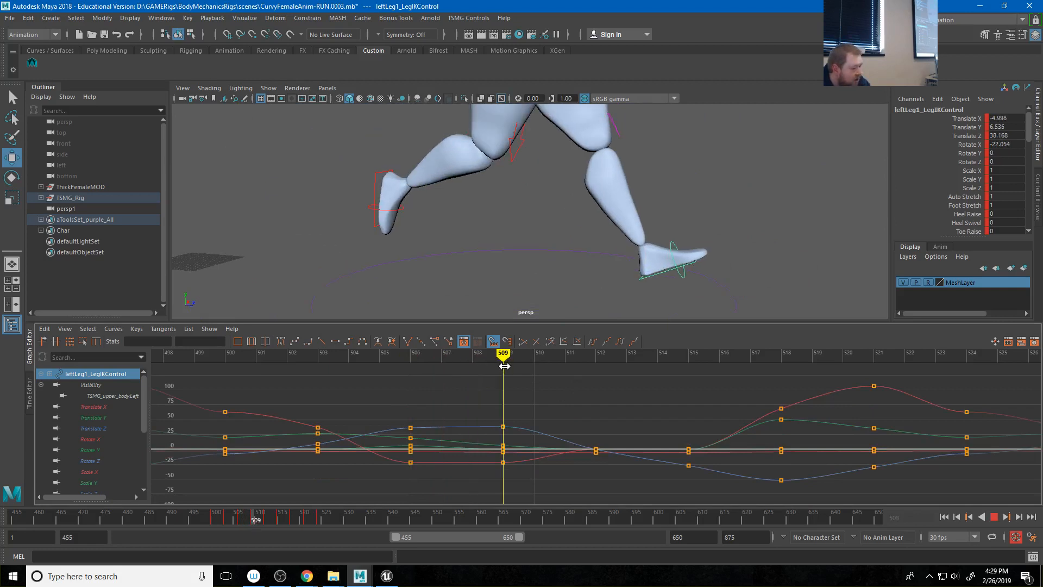
left_click(91, 428)
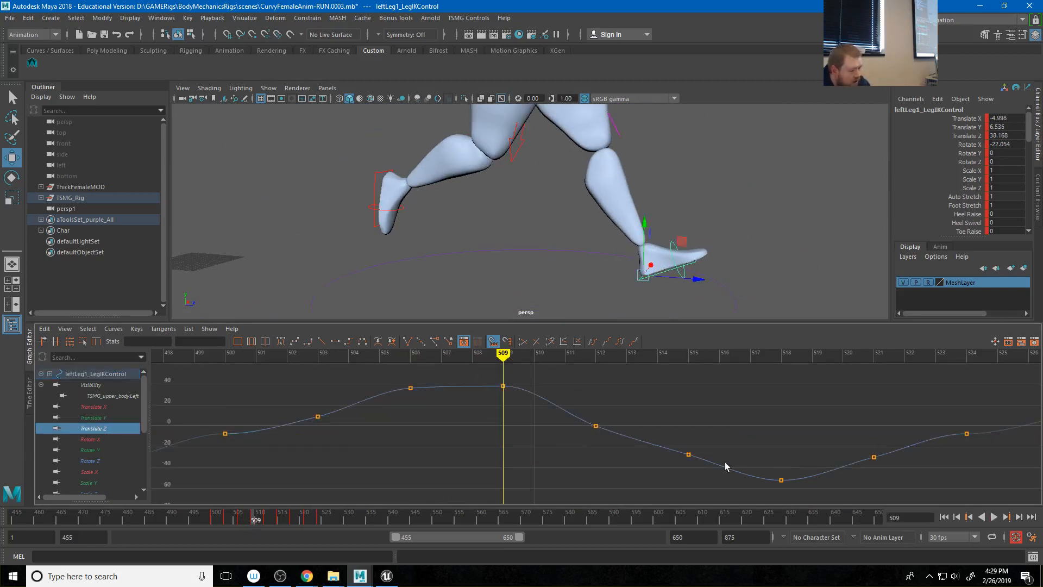
left_click(686, 355)
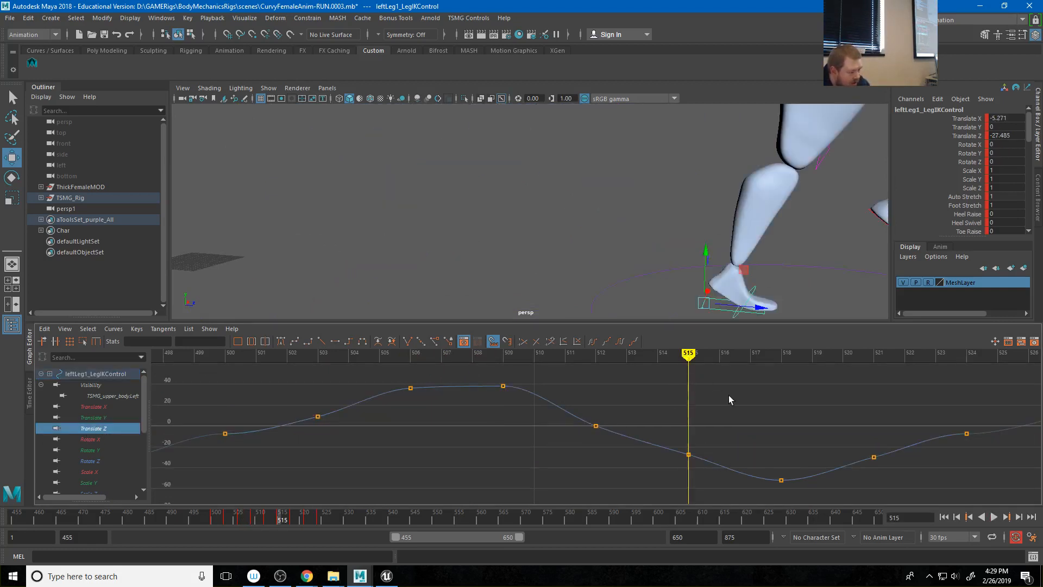
middle_click_drag(830, 256, 645, 218, "alt")
Delete the left foot's Translate Z key at frame 512 and make the tangents between frames 509 and 515 linear
left_click_drag(569, 410, 624, 454)
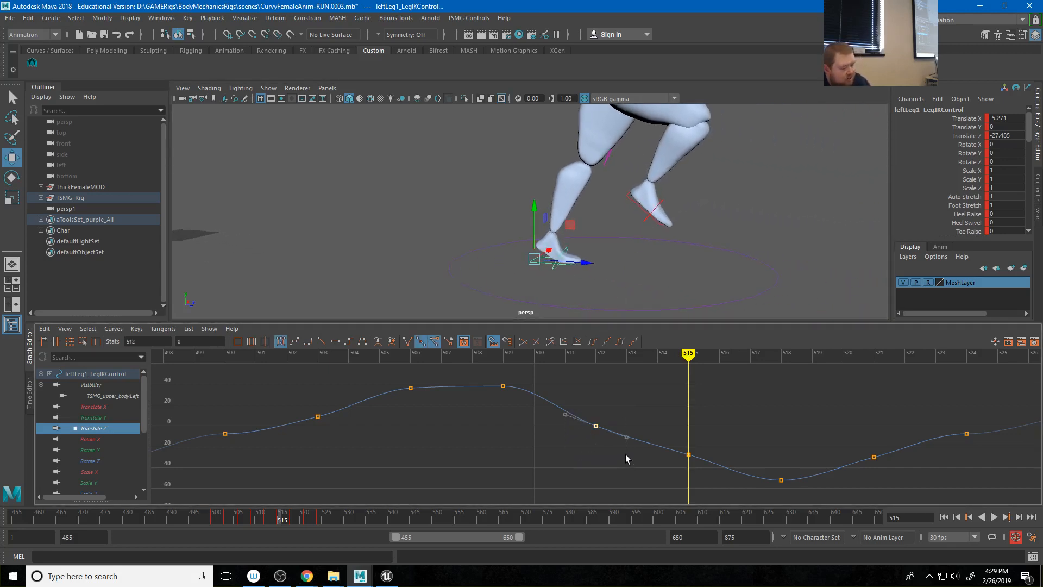
key("Delete")
left_click_drag(490, 373, 706, 466)
left_click_drag(576, 401, 646, 447)
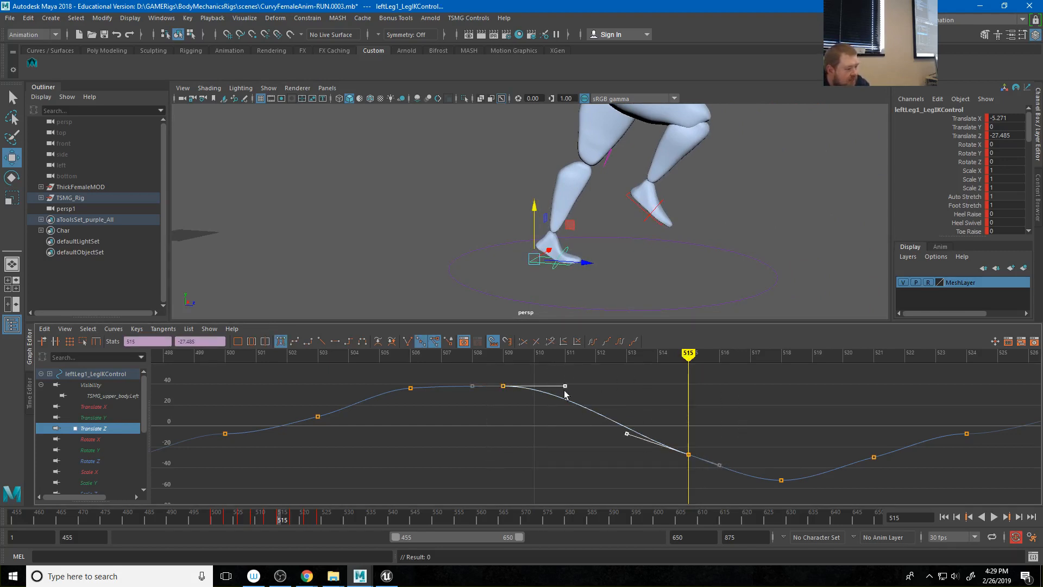
left_click(321, 343)
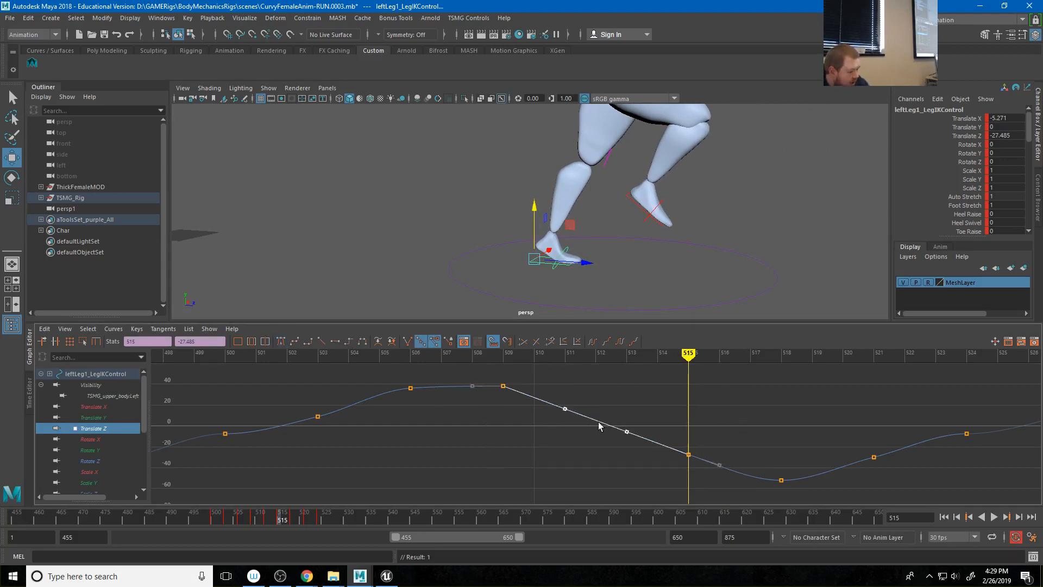
mouse_move(682, 358)
left_mouse_down()
mouse_move(474, 350)
mouse_move(720, 400)
mouse_move(678, 405)
left_mouse_up()
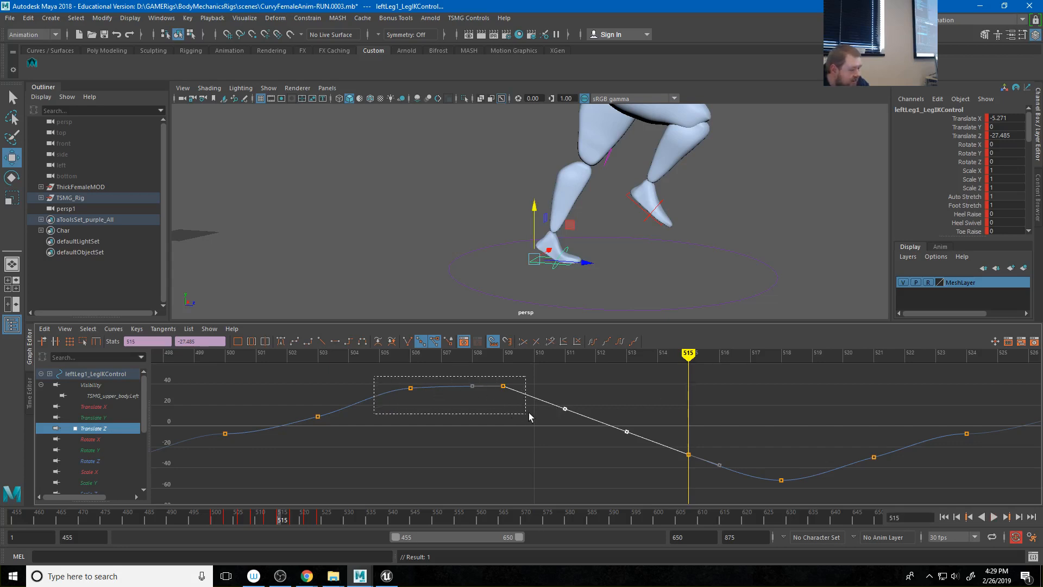
Lower the left foot's Translate Z key at frame 515 to -36.334 and check the foot contact from frame 509
left_click_drag(529, 412, 527, 411)
left_click(490, 354)
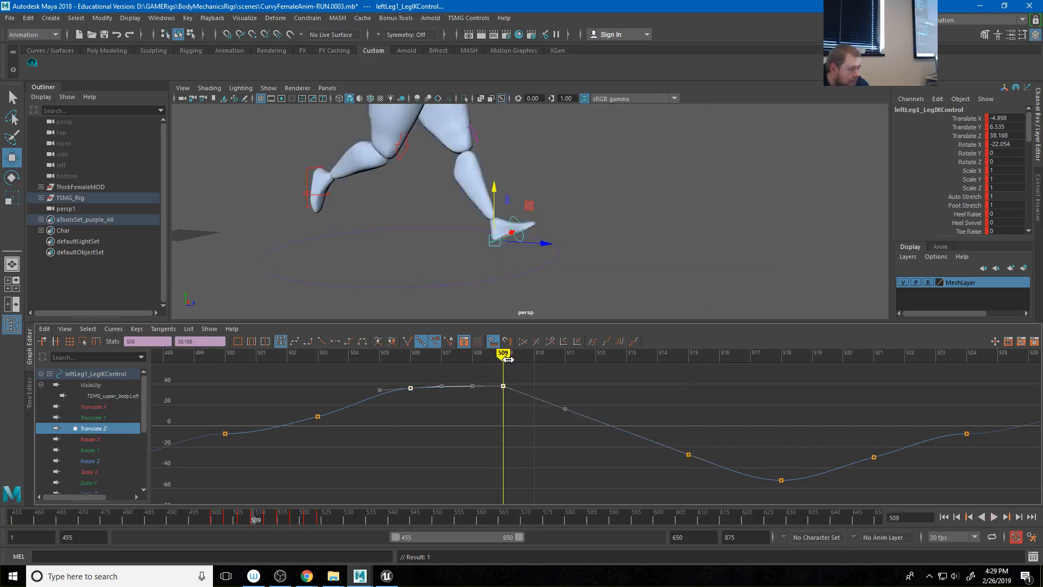
left_click_drag(508, 359, 688, 391)
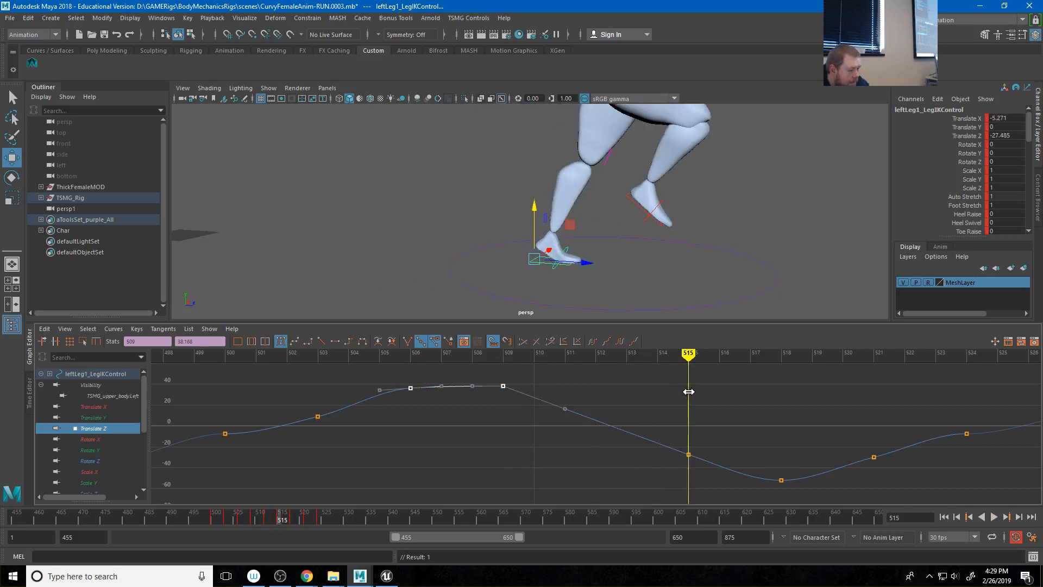
left_click(688, 454)
middle_click_drag(728, 435, 728, 429, "shift")
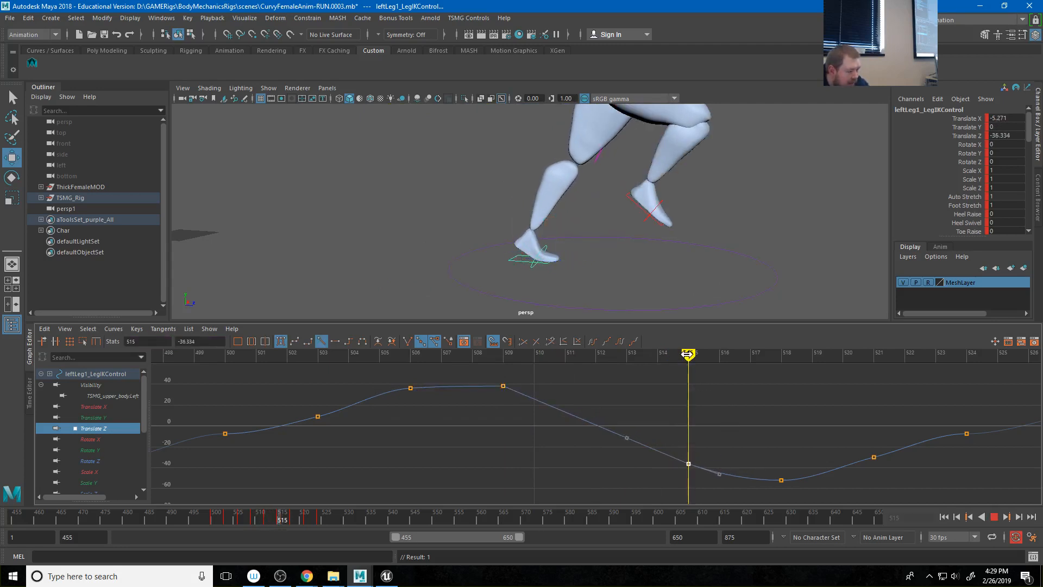
mouse_move(688, 356)
left_mouse_down()
mouse_move(503, 353)
mouse_move(688, 379)
left_mouse_up()
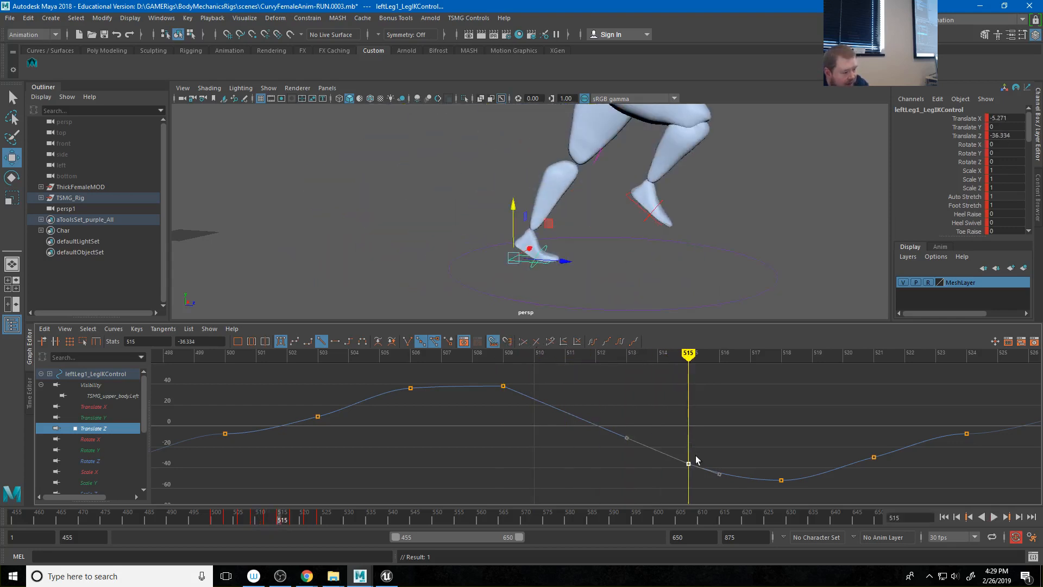
Lower the left foot's Translate Z keys at frames 515 and 518 slightly together, bringing the frame 515 key to -39.978
left_click_drag(649, 432, 799, 482)
middle_click_drag(797, 440, 795, 442, "shift")
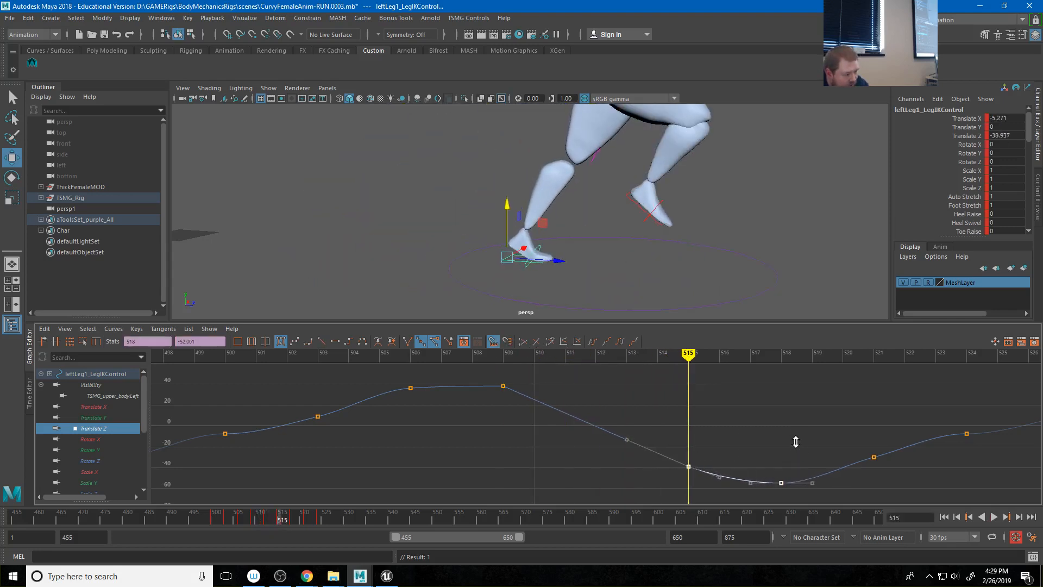
mouse_move(690, 355)
left_mouse_down()
mouse_move(503, 355)
mouse_move(749, 354)
mouse_move(505, 360)
mouse_move(601, 359)
mouse_move(678, 375)
mouse_move(600, 358)
mouse_move(686, 383)
left_mouse_up()
left_click_drag(659, 420, 722, 483)
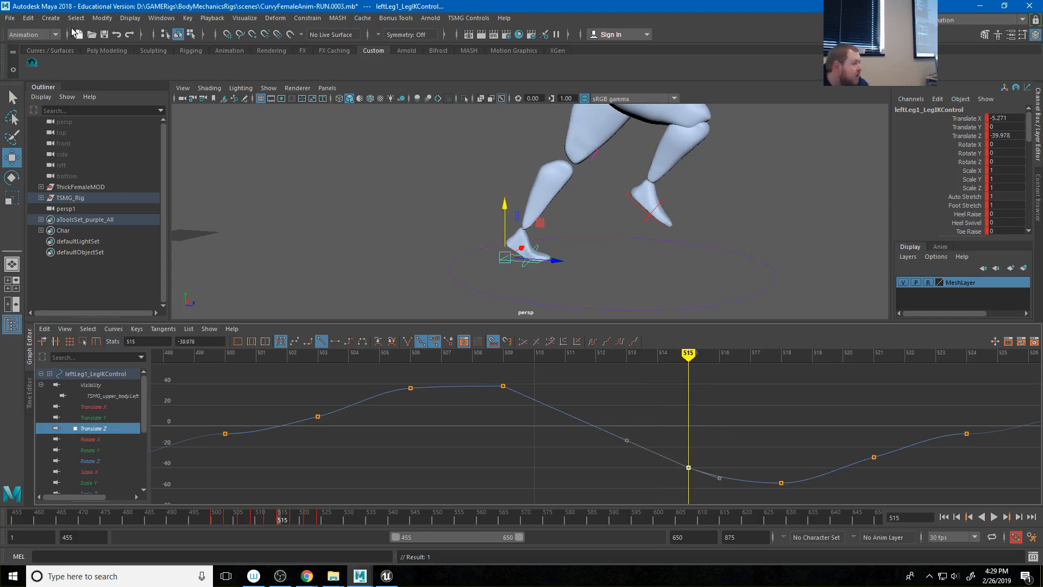
Create a locator, move it to Translate Z 185.125 near the left foot's toes and scale it uniformly to 15.308
left_click(50, 18)
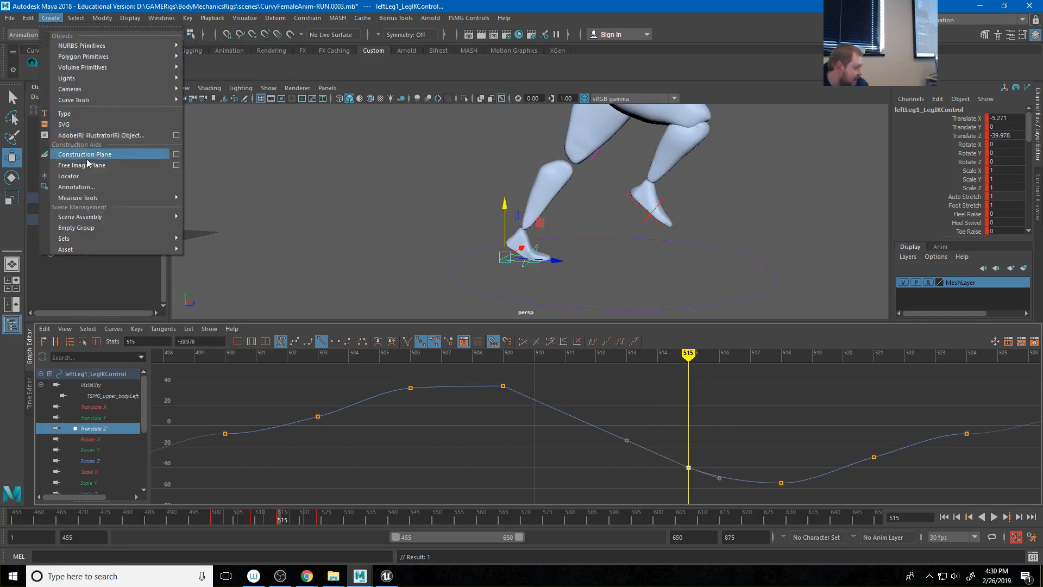
left_click(83, 174)
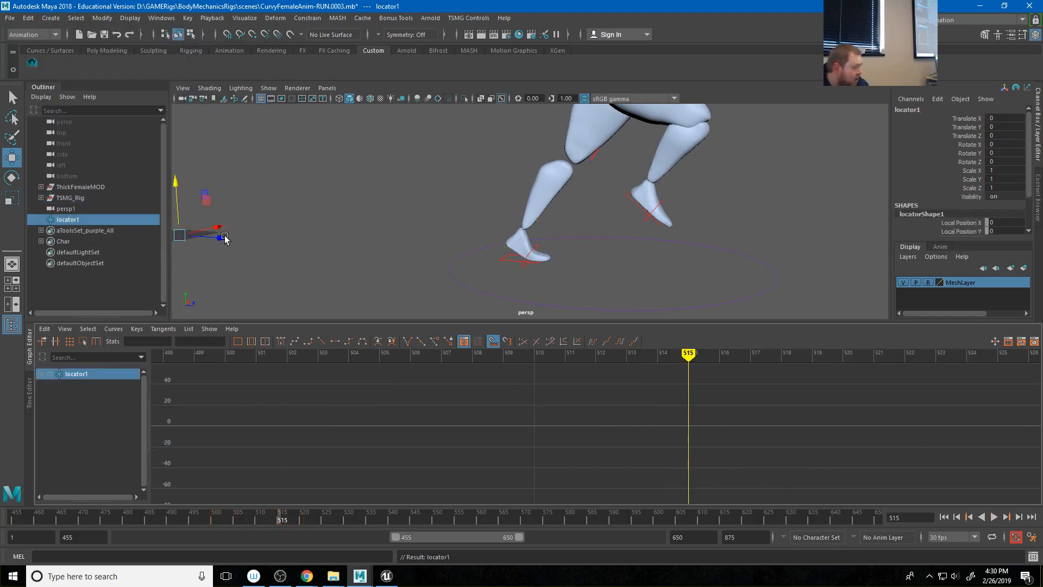
left_click_drag(224, 237, 613, 292)
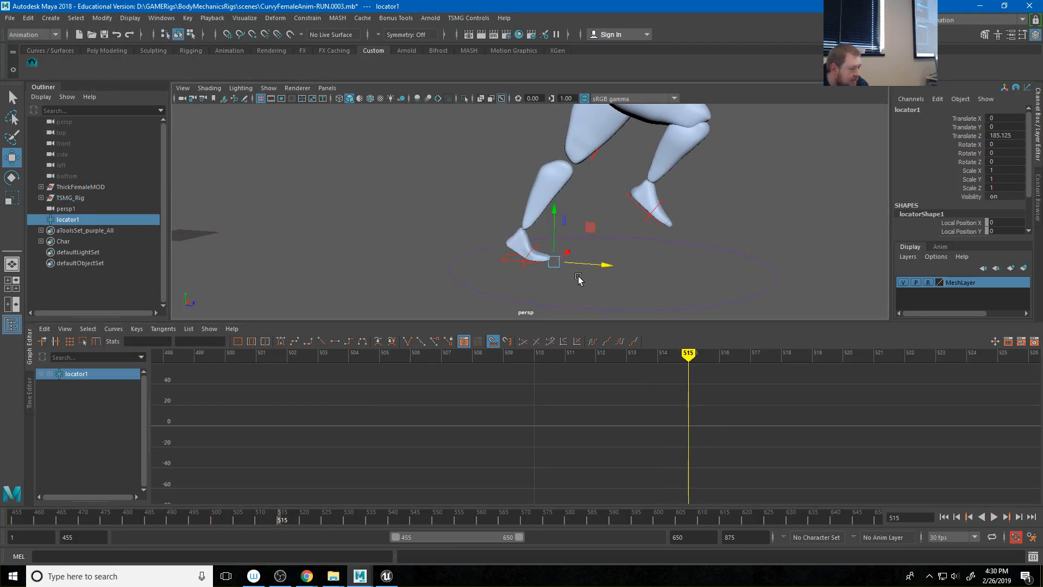
key("r")
left_click_drag(553, 263, 617, 275)
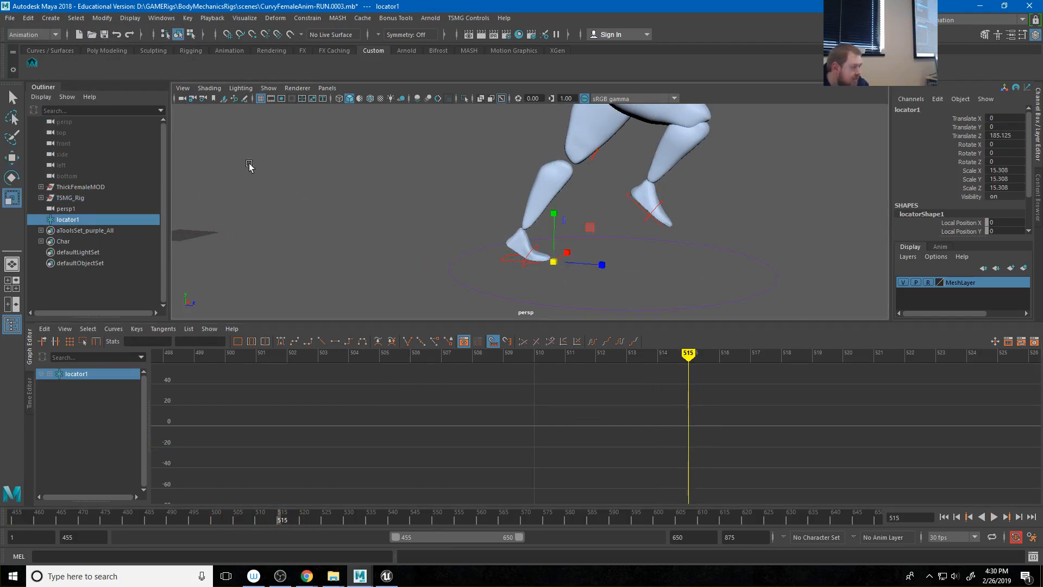
Show locators in the viewport, place the locator at Translate Z 182.805 and compare the left foot against it back to frame 510
left_click(268, 88)
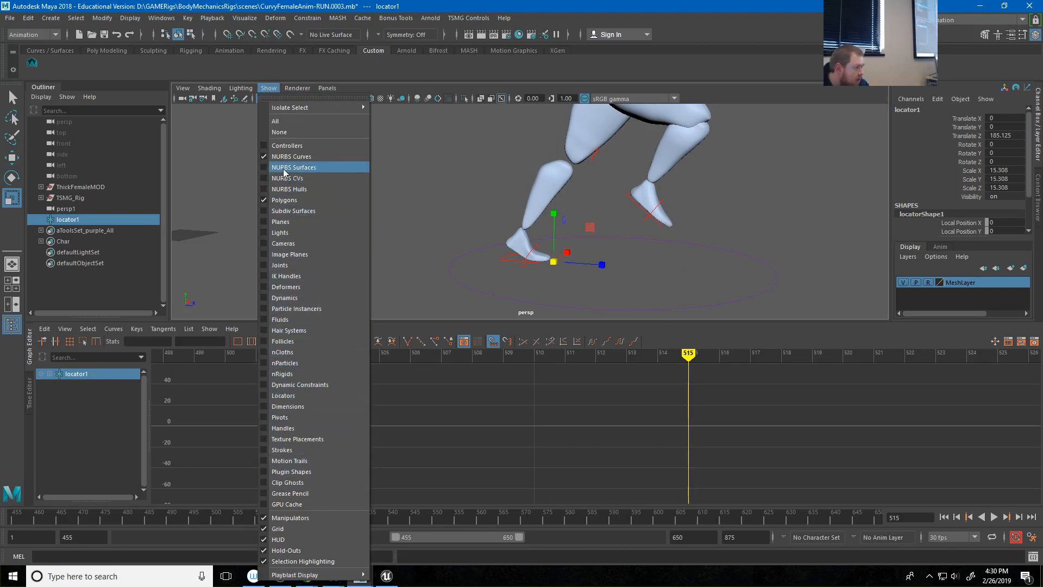
left_click(281, 396)
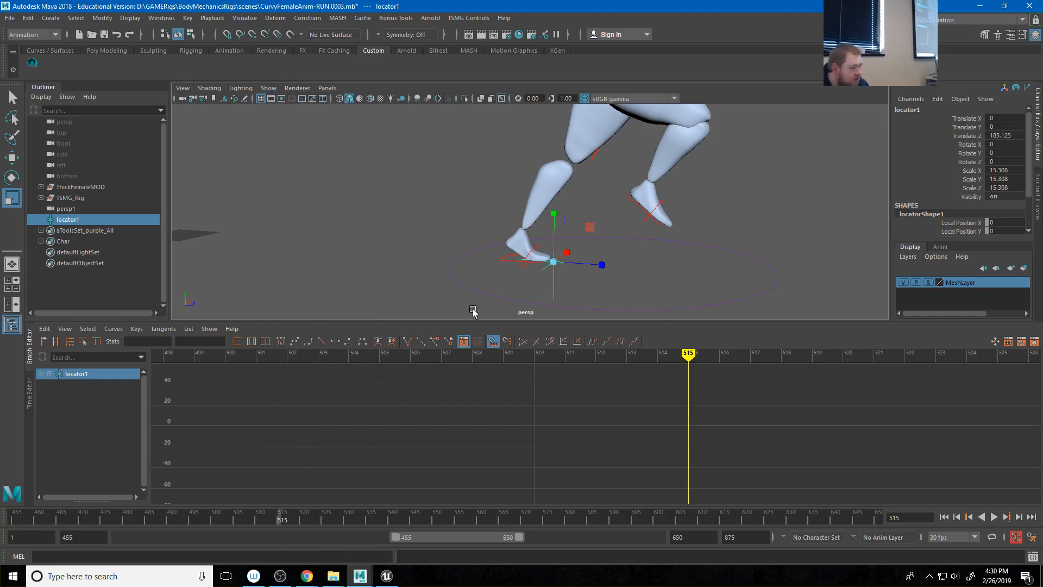
key("w")
left_click_drag(598, 266, 596, 266)
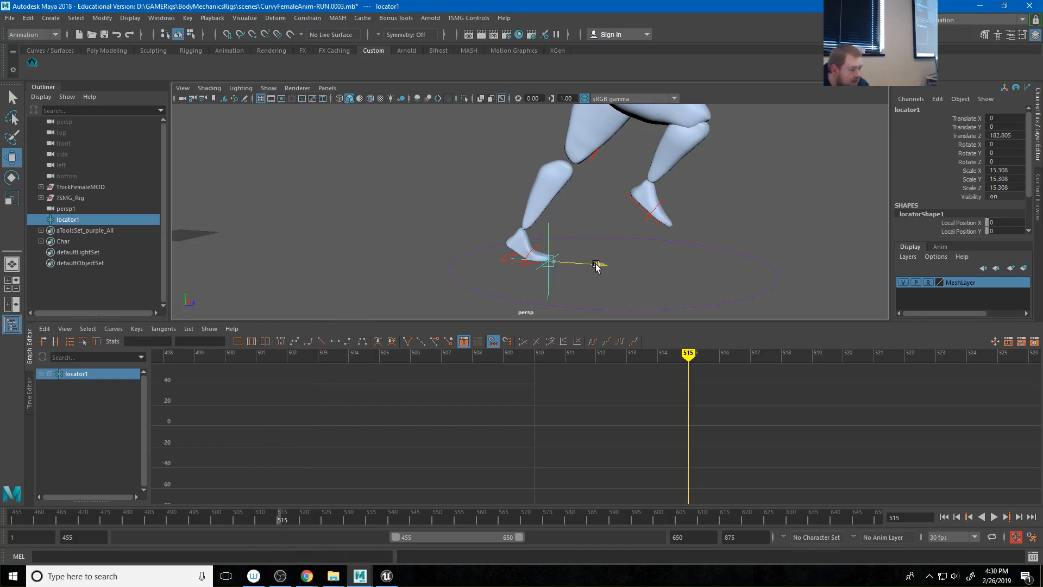
mouse_move(676, 359)
left_mouse_down()
mouse_move(474, 361)
mouse_move(522, 362)
left_mouse_up()
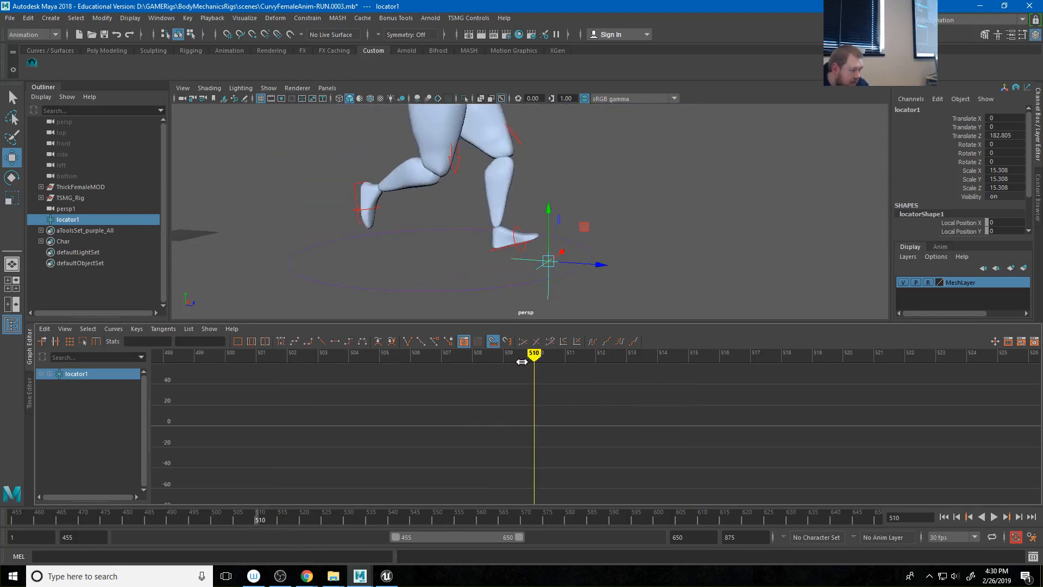
Raise the left foot's Translate Z keys at frames 506 and 509, bringing the frame 509 key to about 42.82
left_click(505, 250)
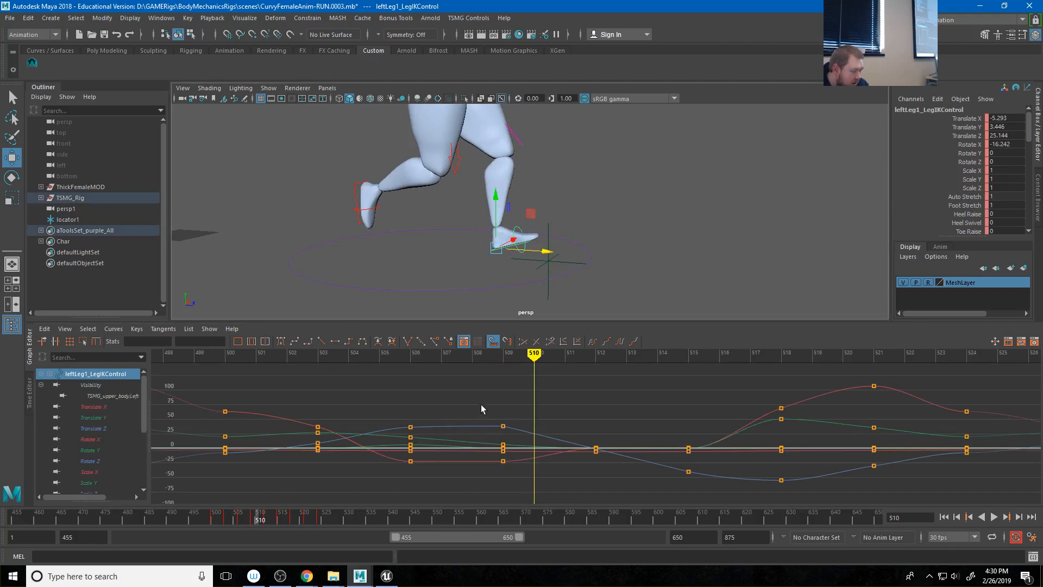
left_click_drag(403, 399, 510, 430)
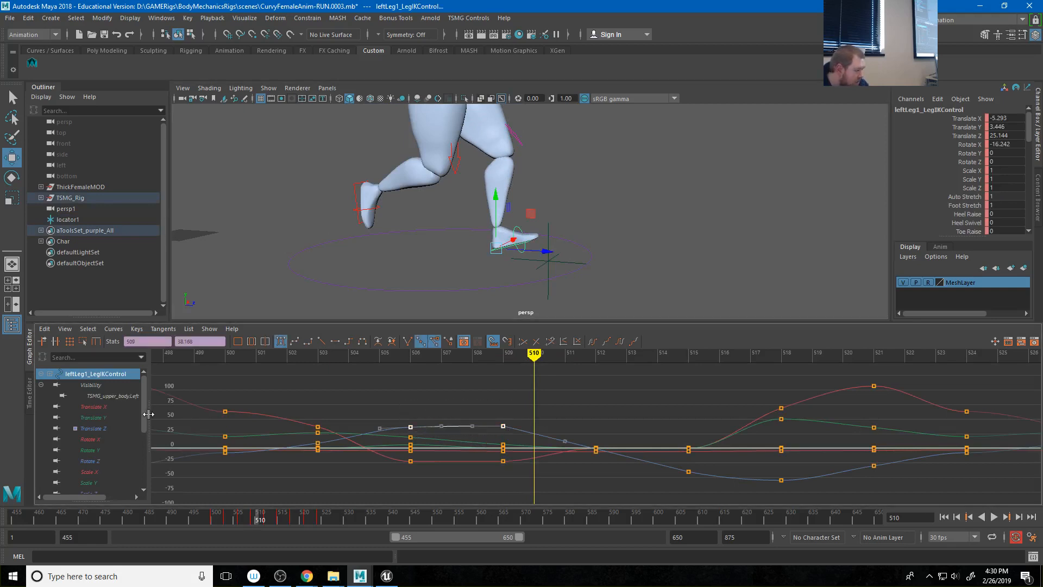
left_click(91, 429)
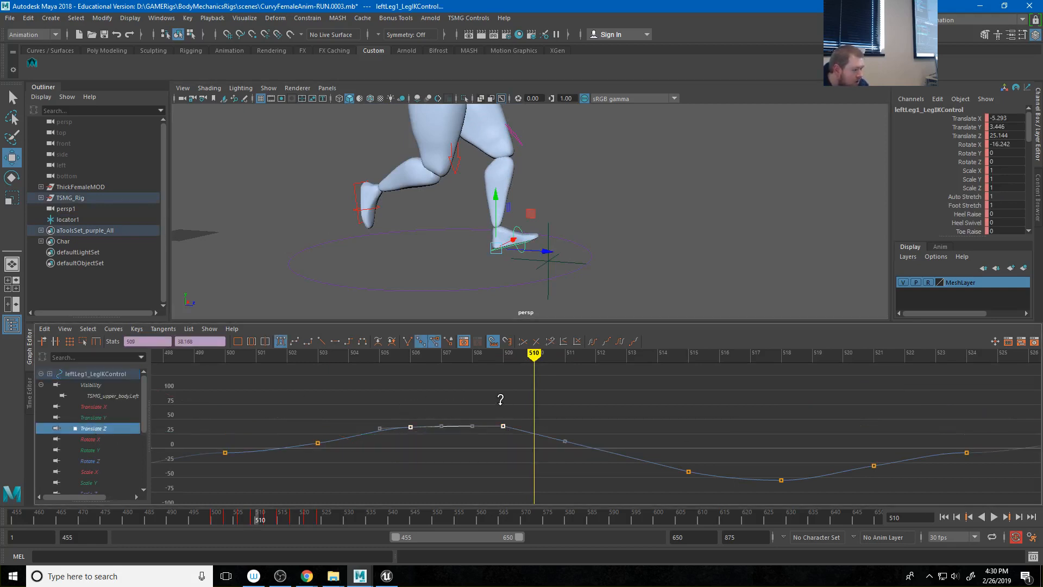
mouse_move(500, 400)
middle_mouse_down()
mouse_move(499, 420)
mouse_move(499, 403)
middle_mouse_up()
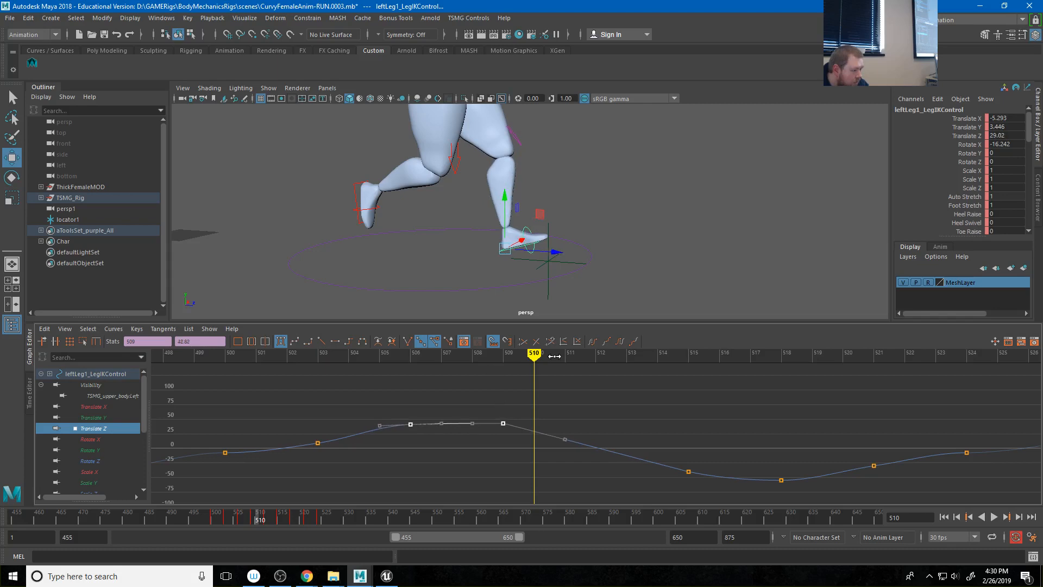
Scrub the run back to frame 497, delete the reference locator and frame the whole character
mouse_move(554, 355)
left_mouse_down()
mouse_move(750, 356)
mouse_move(493, 343)
mouse_move(536, 356)
mouse_move(749, 356)
mouse_move(147, 356)
left_mouse_up()
left_click_drag(470, 186, 673, 292)
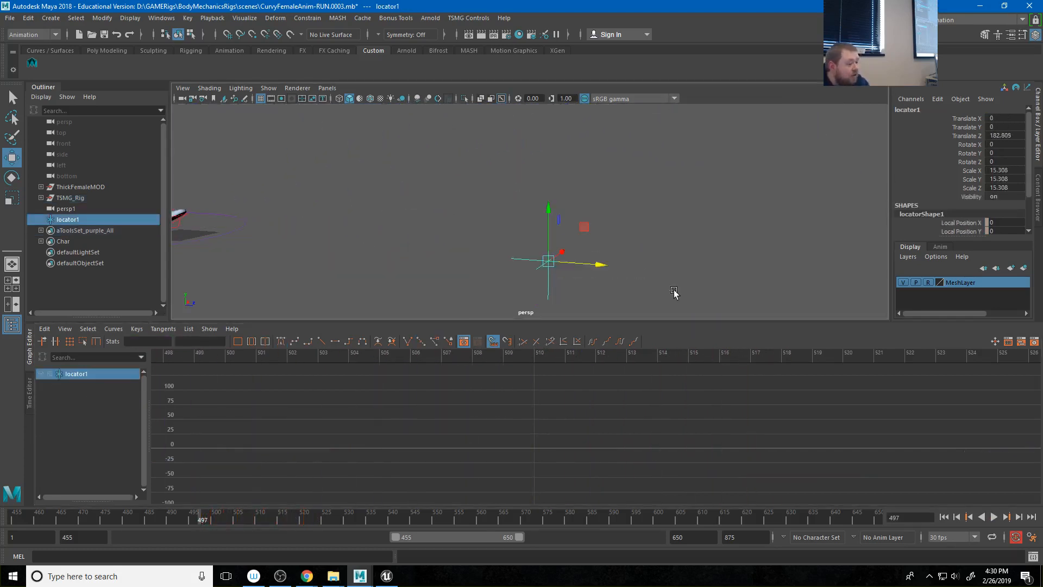
key("Delete")
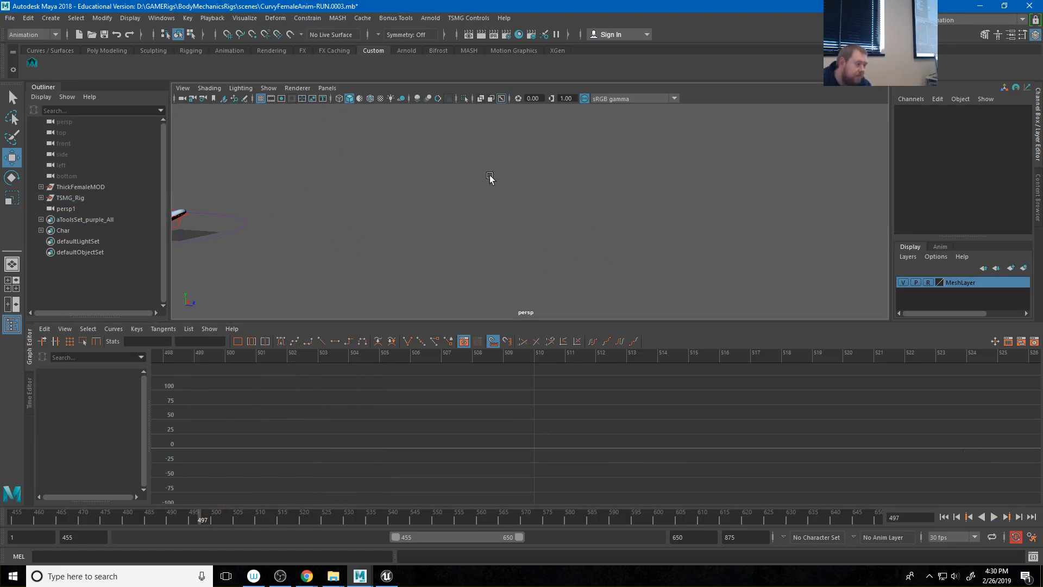
key("a")
Set the TSMG_root control's Translate Z key at frame 529 to 0 and play the run cycle in place
left_click_drag(382, 210, 407, 237)
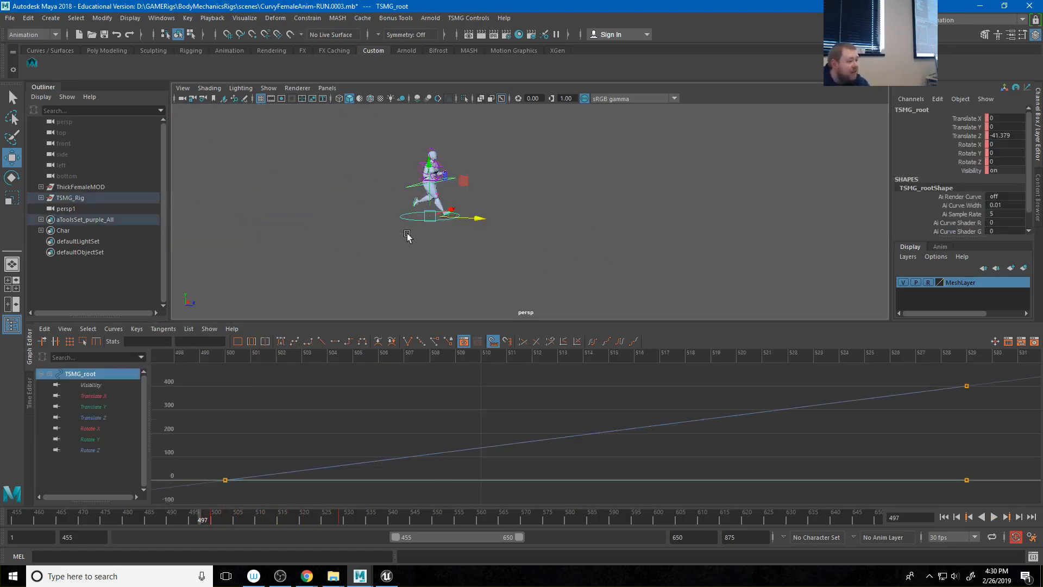
key("a")
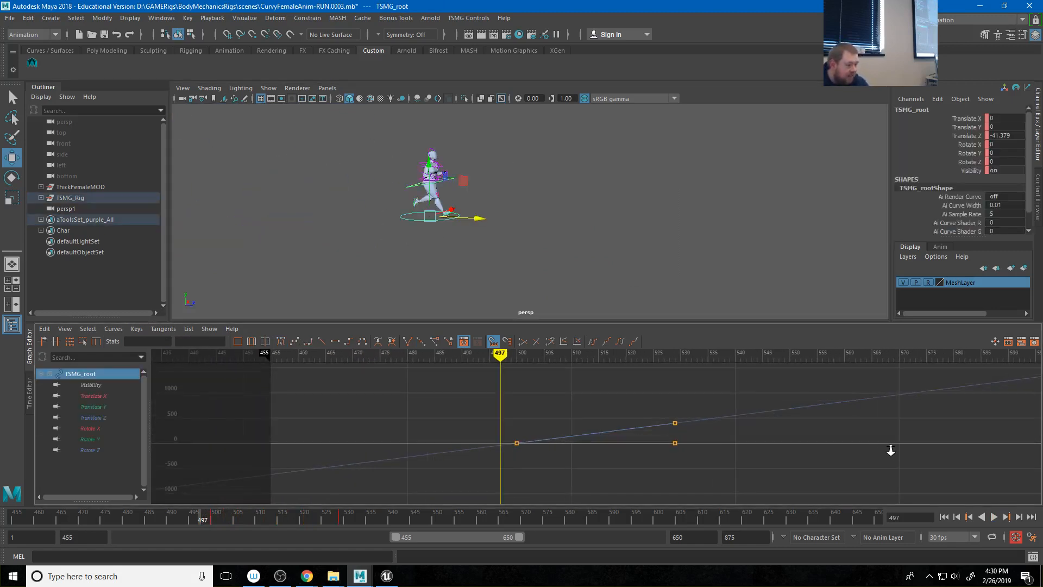
left_click(109, 415)
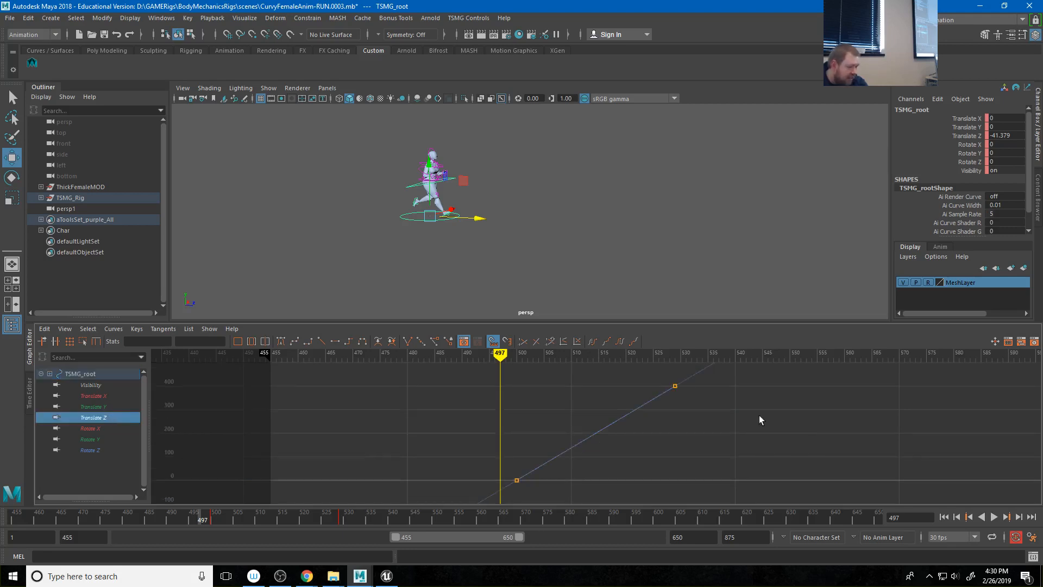
left_click_drag(617, 361, 735, 431)
double_click(192, 342)
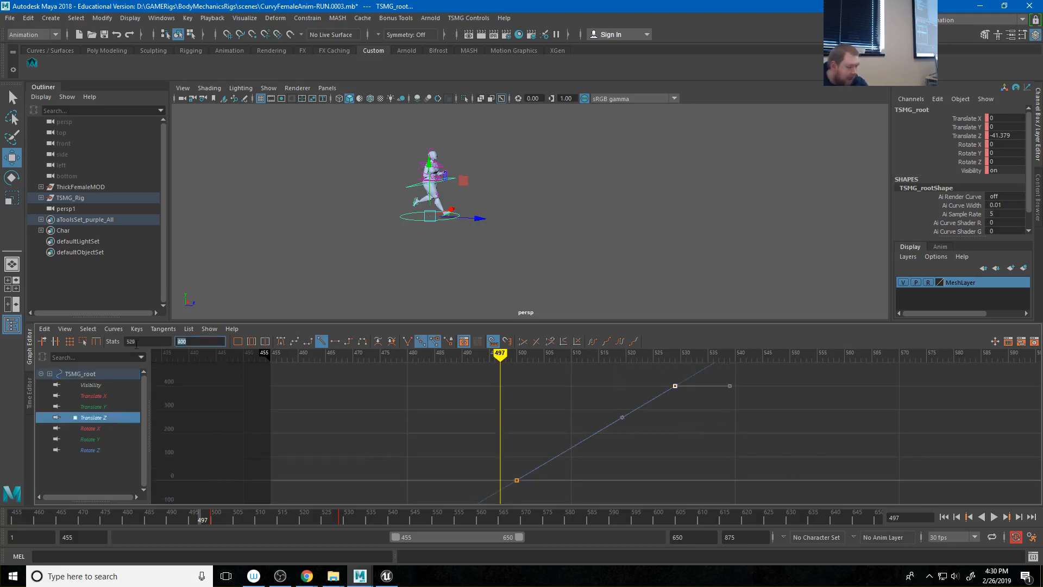
type("0")
key("Return")
left_click(582, 252)
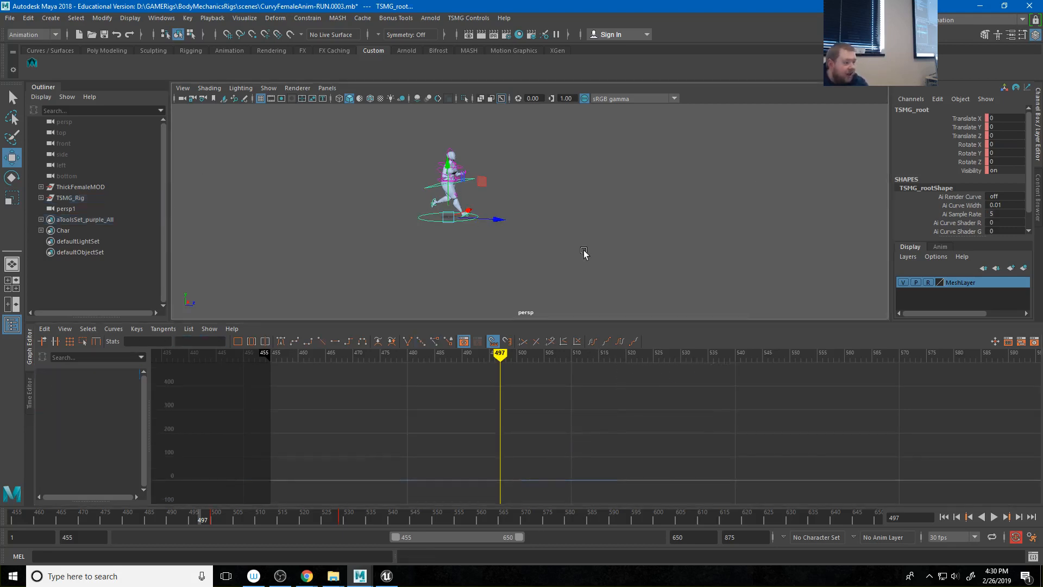
left_click(993, 516)
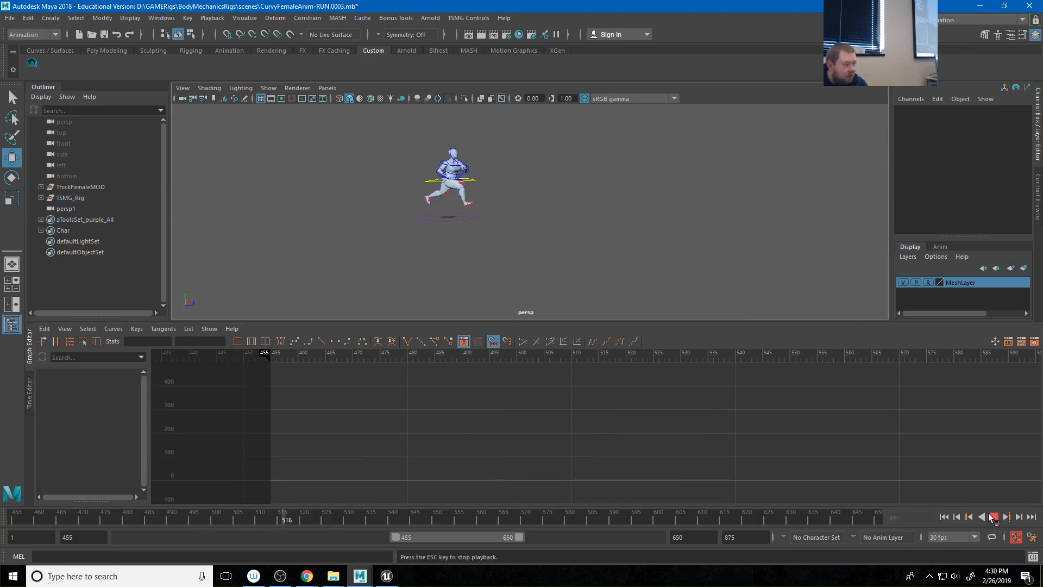
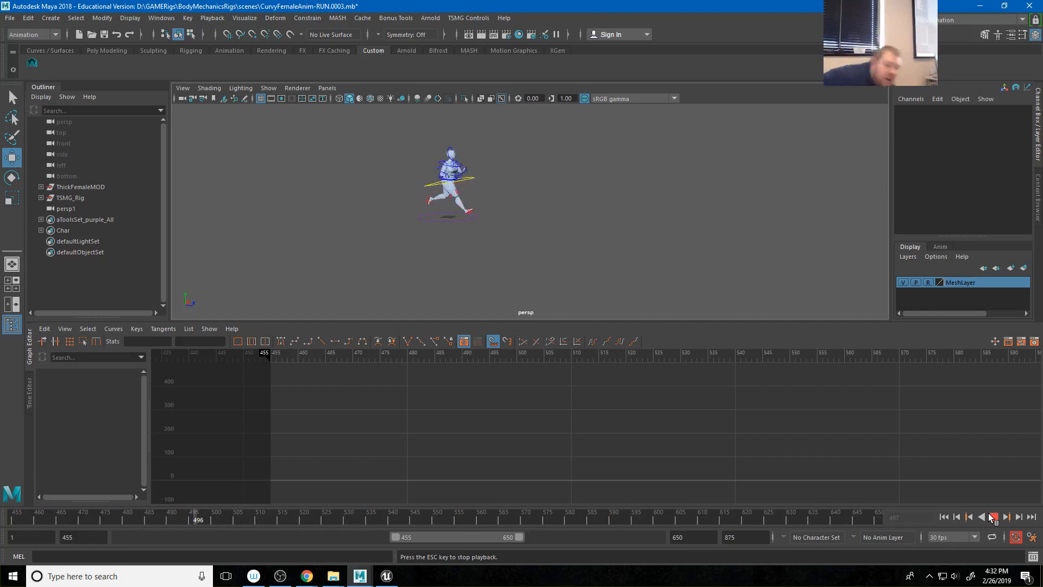
Stop the playback, open the Game Exporter and set its animation clip export path to the EXPORTS2 folder
left_click(994, 516)
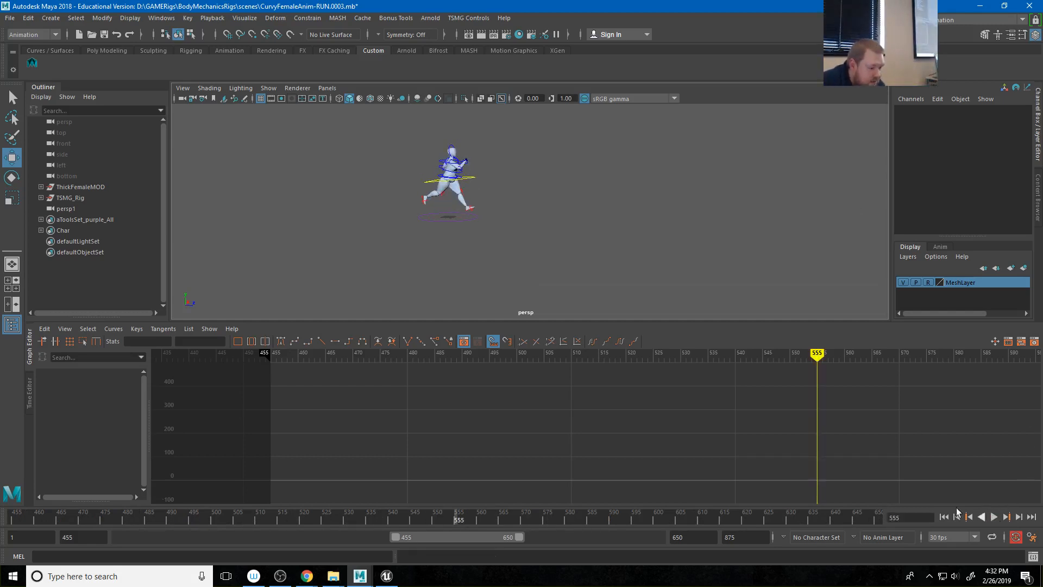
left_click(12, 18)
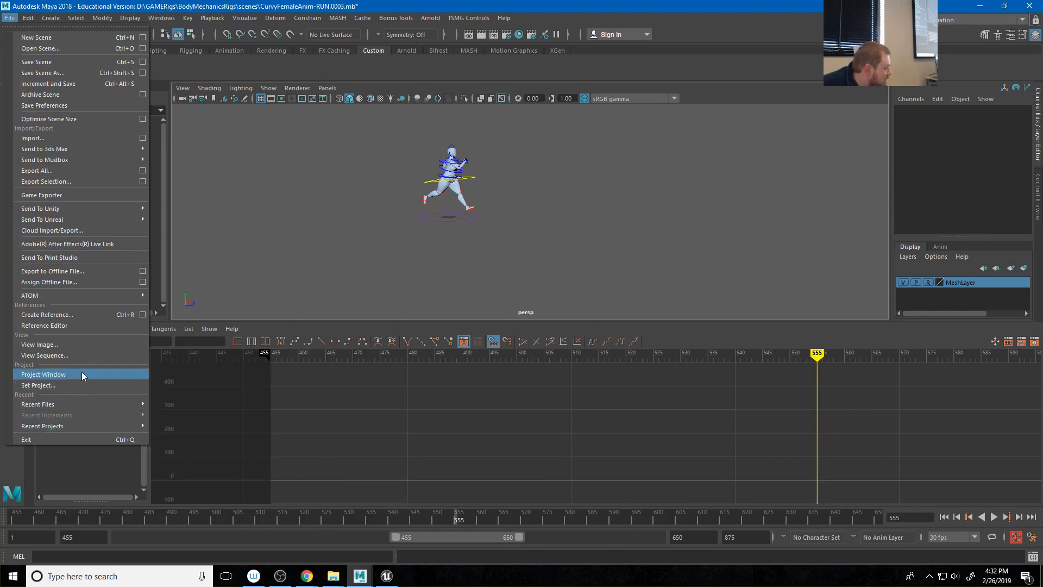
left_click(51, 196)
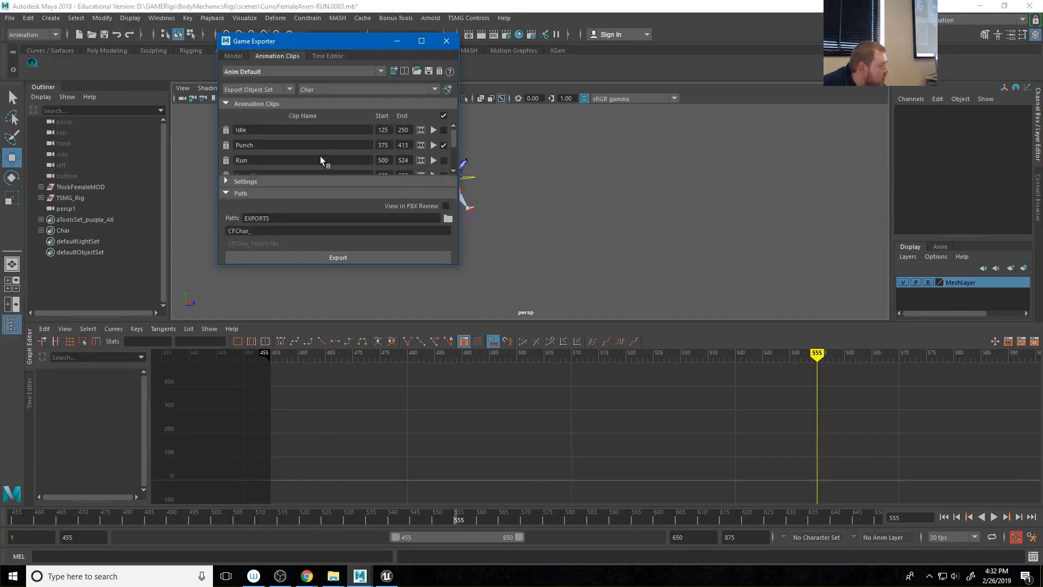
left_click(447, 220)
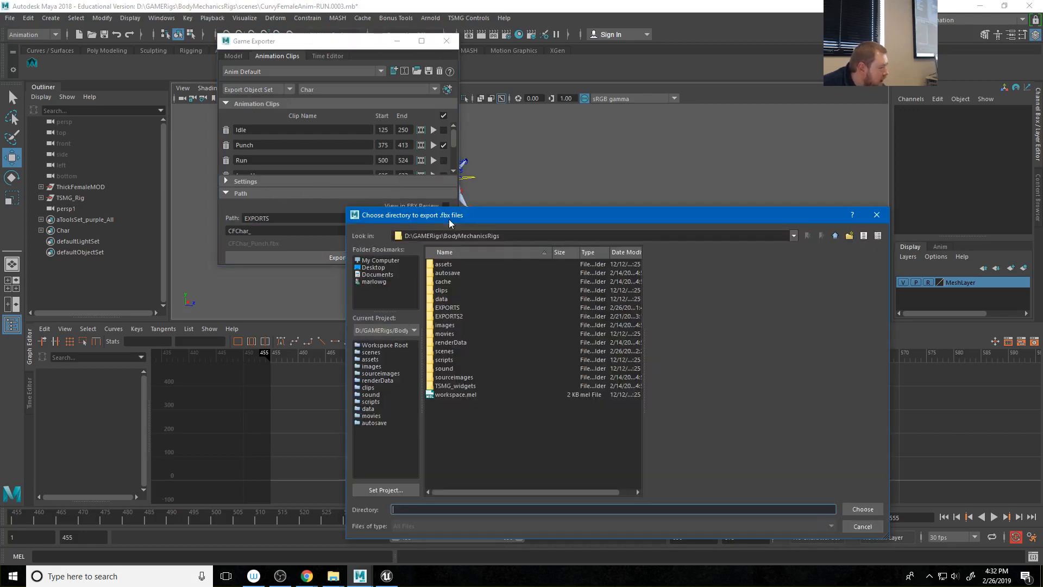
double_click(451, 316)
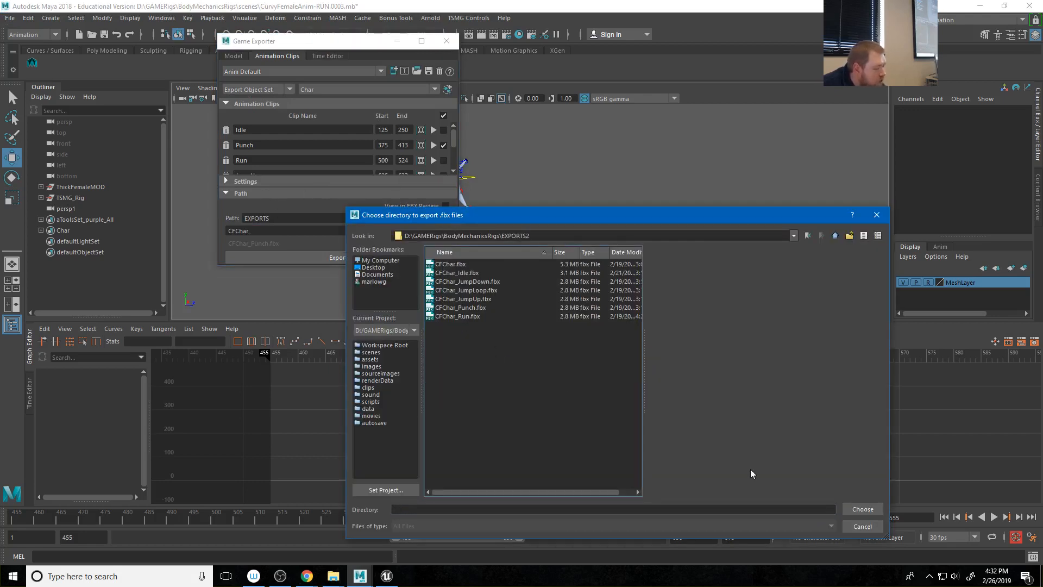
left_click(869, 508)
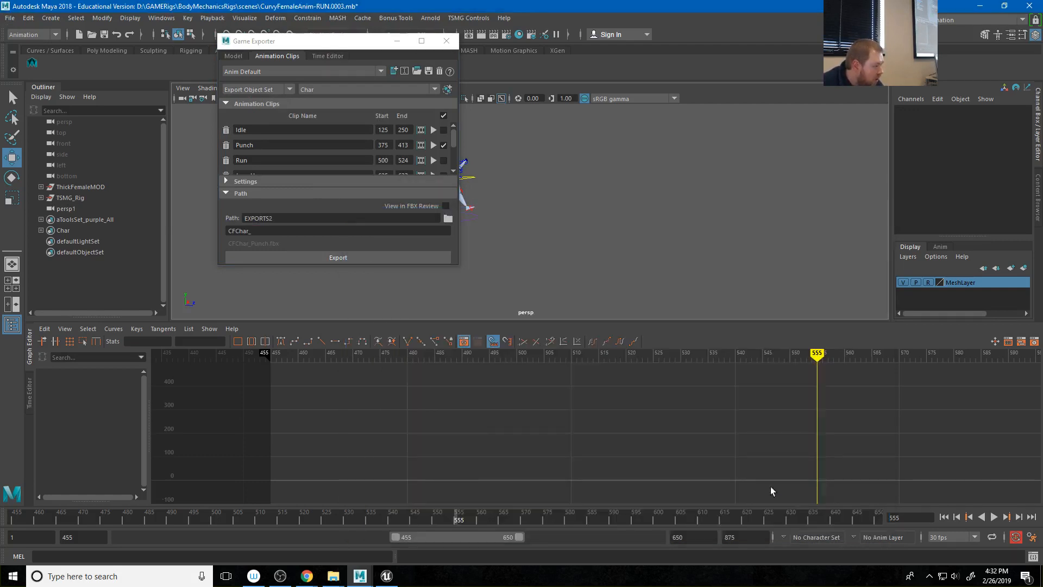
Exclude the Punch clip, include only the Run clip and export it with the CFChar_ prefix, replacing the existing file
left_click(444, 145)
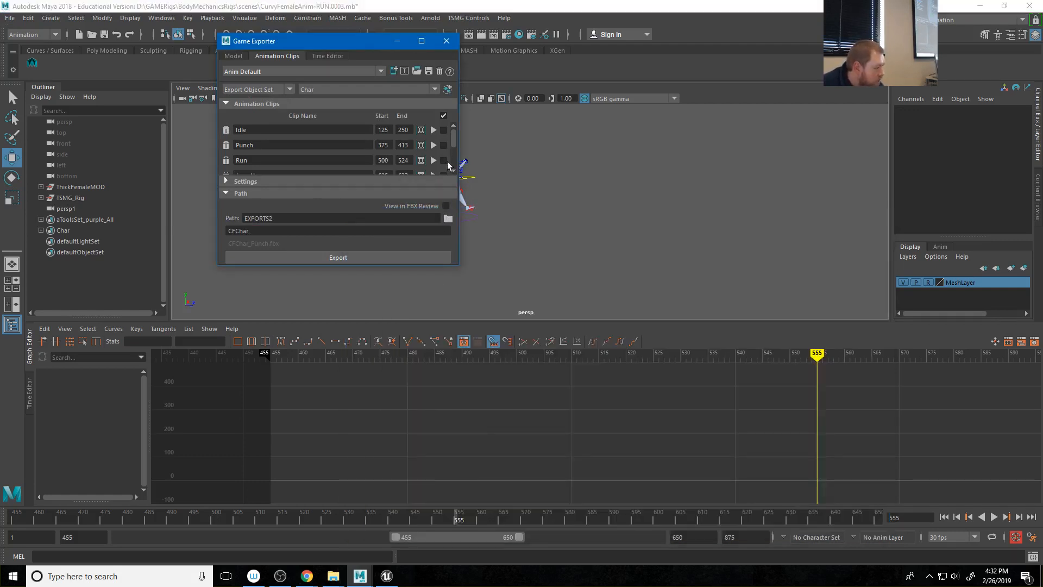
left_click(349, 259)
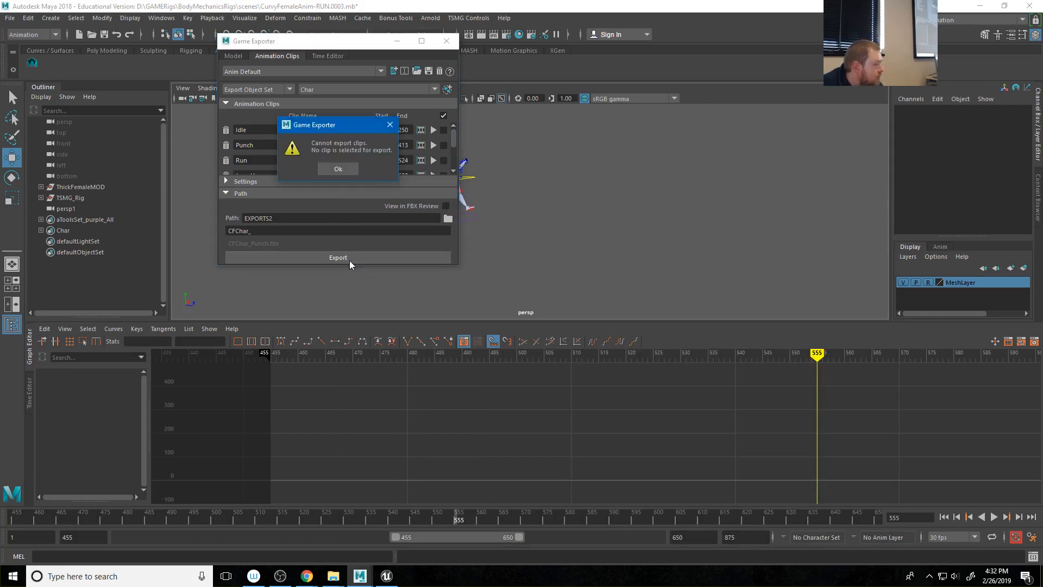
left_click(338, 169)
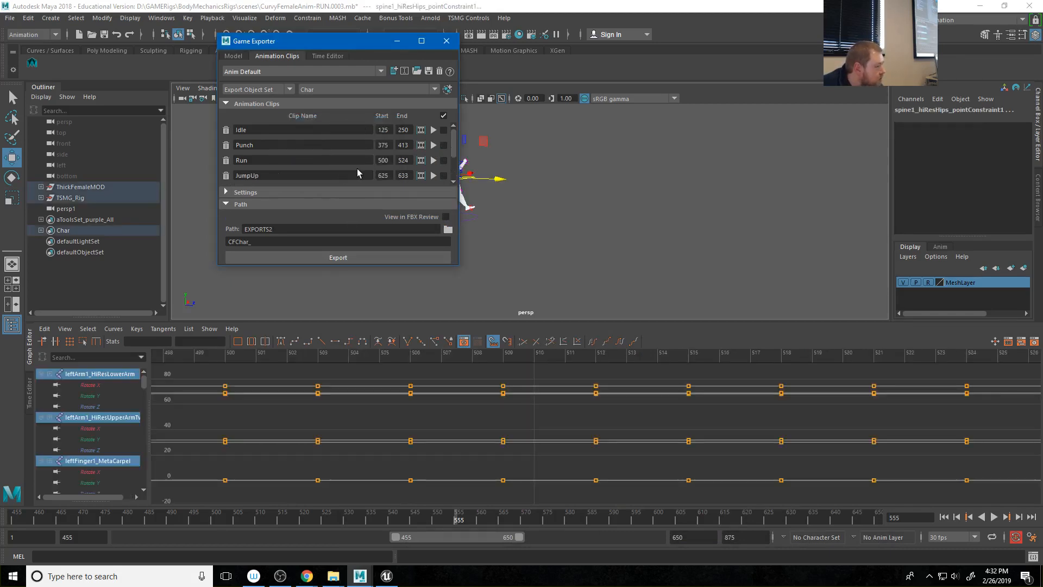
left_click(444, 161)
left_click(344, 259)
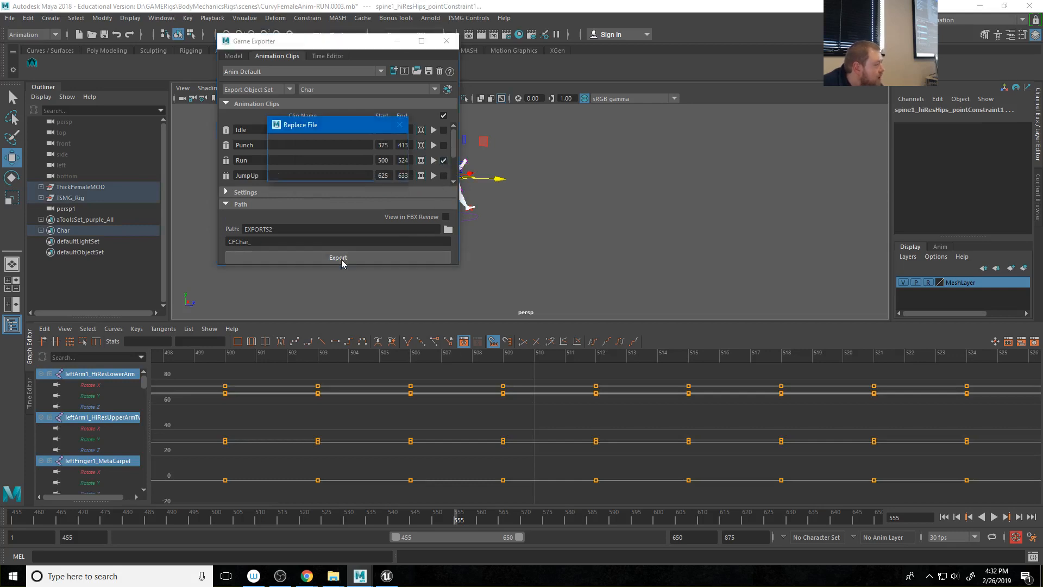
left_click(314, 169)
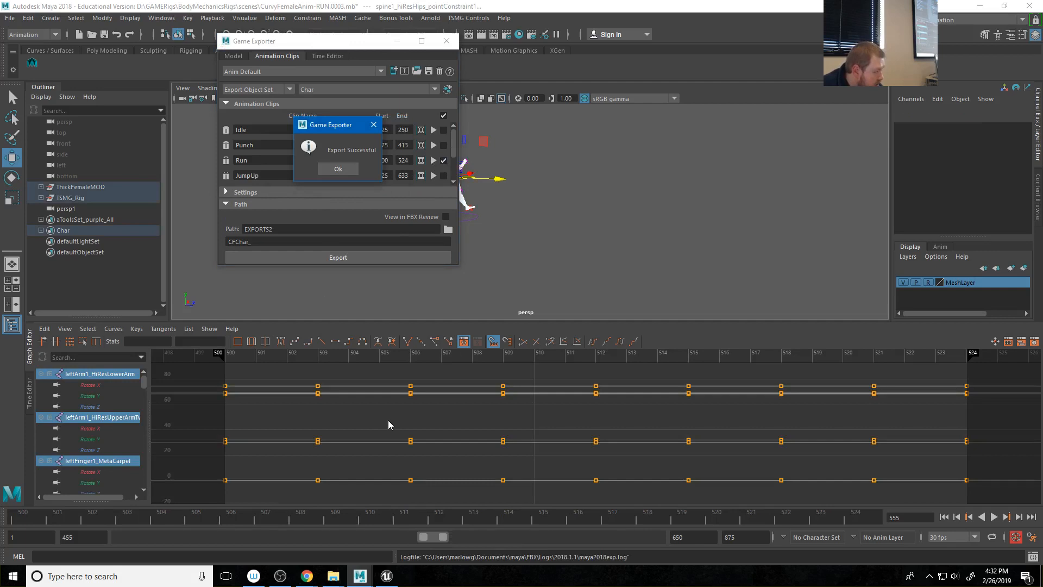
left_click(338, 168)
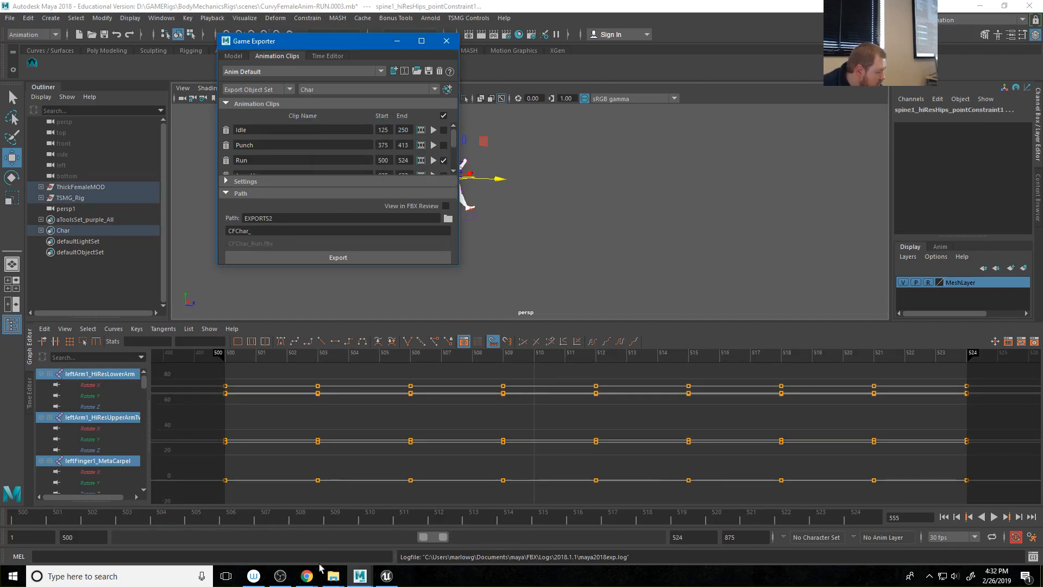
Switch to Unreal Editor and reimport the CFChar_Run animation in the CFChar Anim folder
left_click(386, 579)
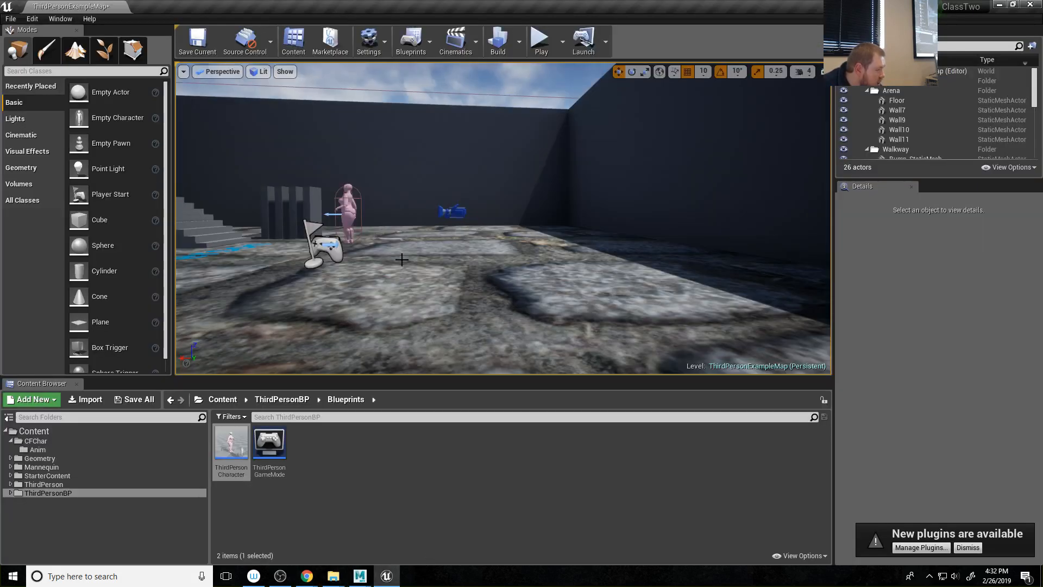
left_click(164, 449)
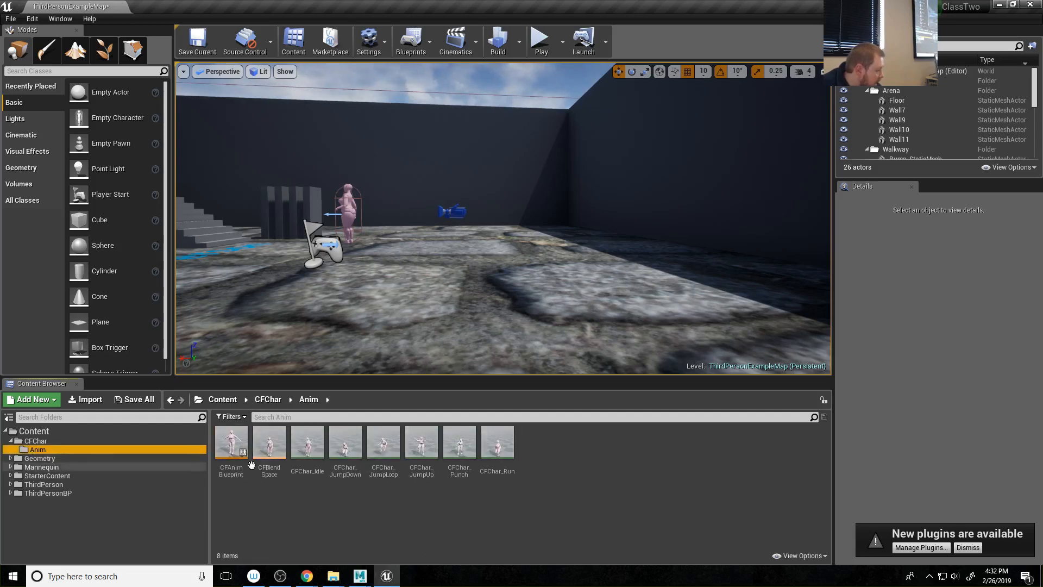
right_click(497, 448)
left_click(529, 210)
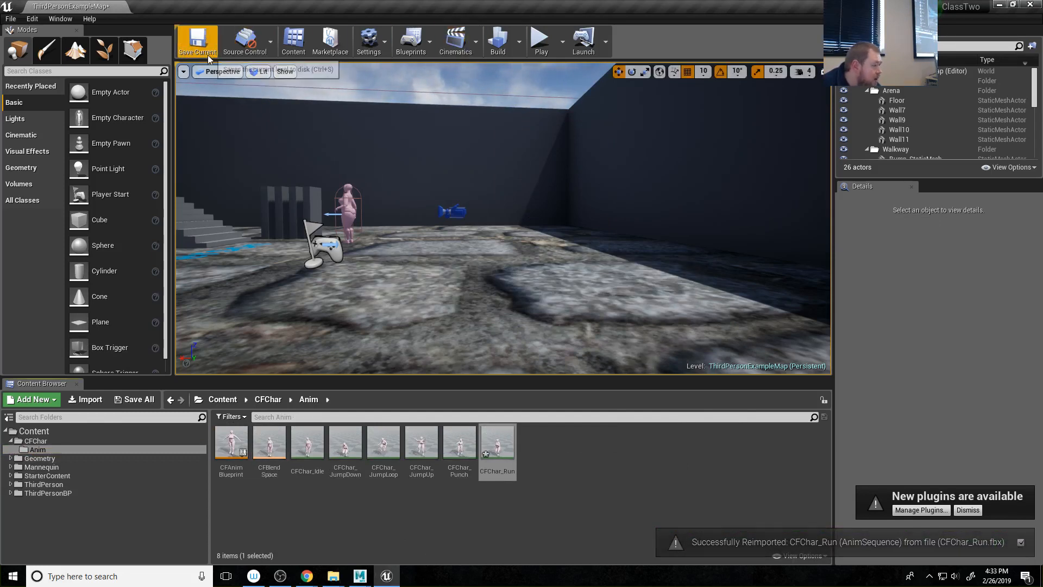
right_click(490, 444)
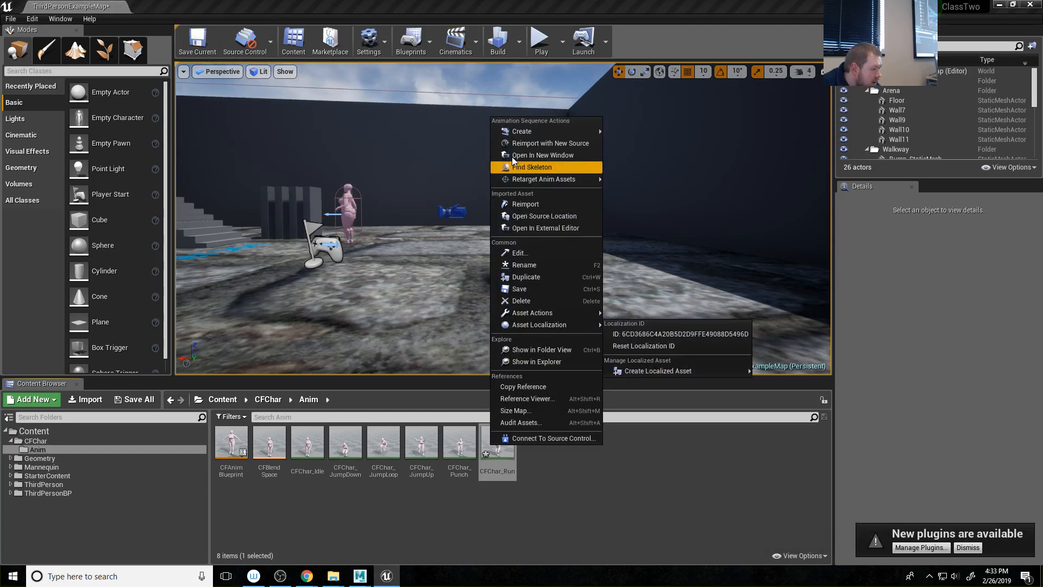
left_click(554, 513)
Open the CFChar_Run animation, view the looping run from the side and close the asset editor
double_click(497, 445)
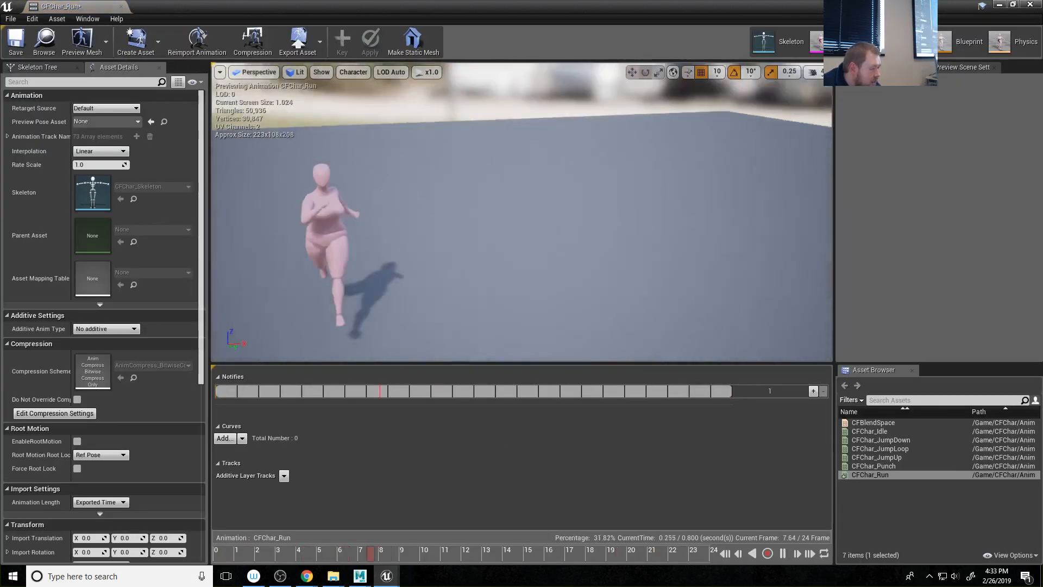
left_click_drag(401, 275, 293, 279)
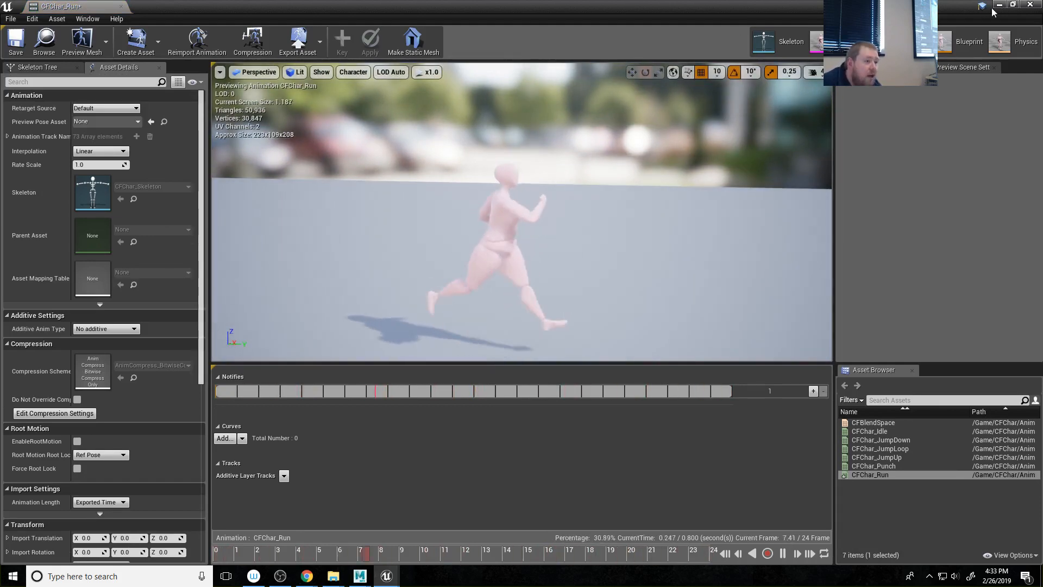
left_click(1030, 4)
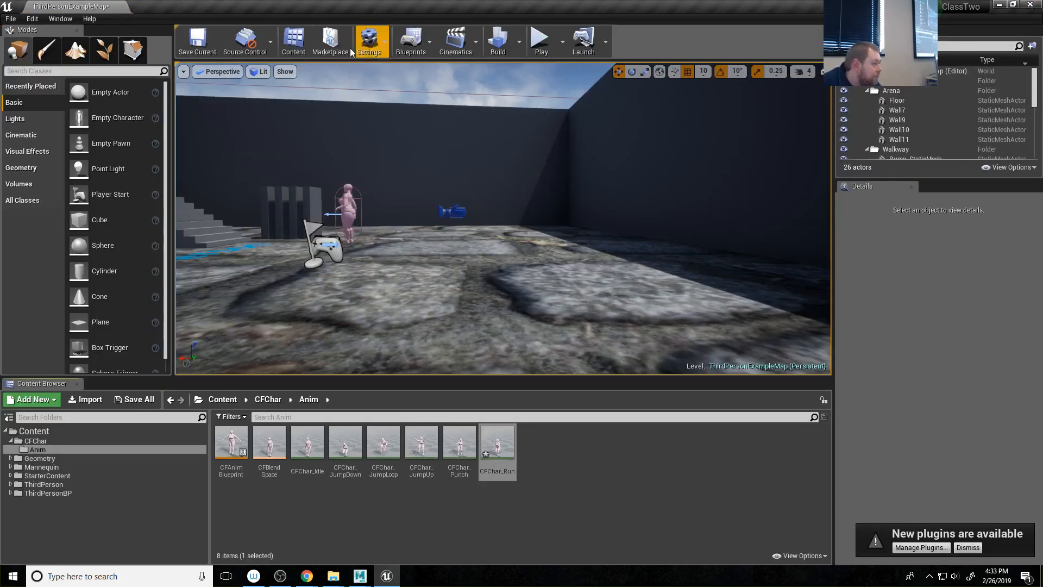
Play the level in the editor, run and jump the character around the arena to check the run, and stop the session
left_click(541, 39)
left_click(600, 262)
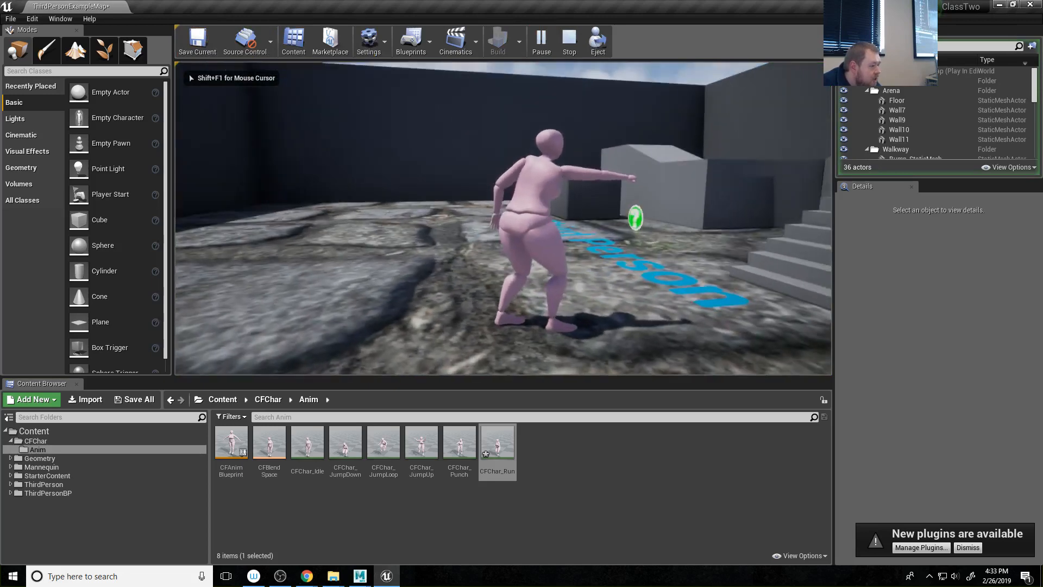
key("w")
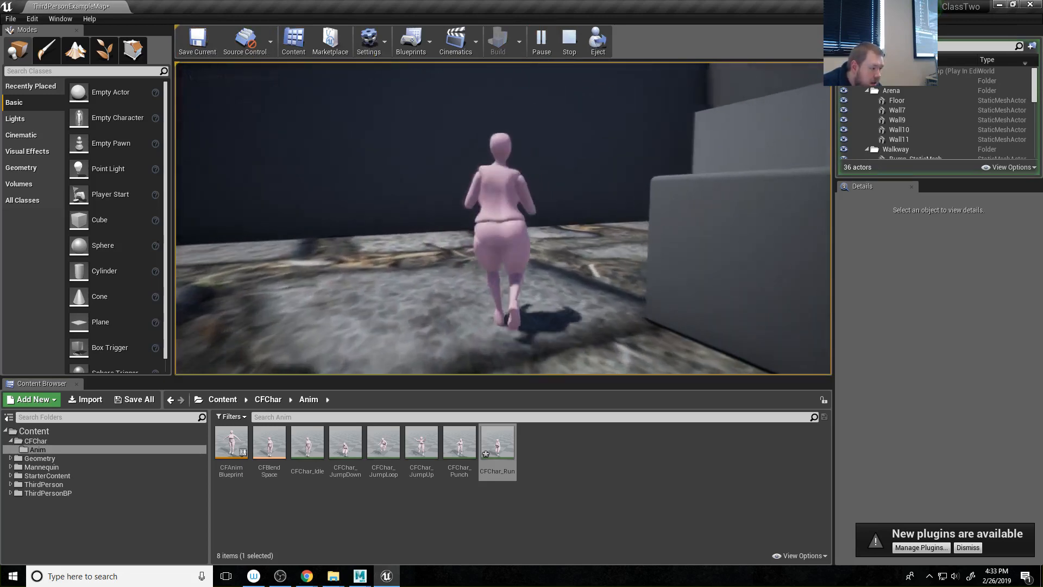
key("w")
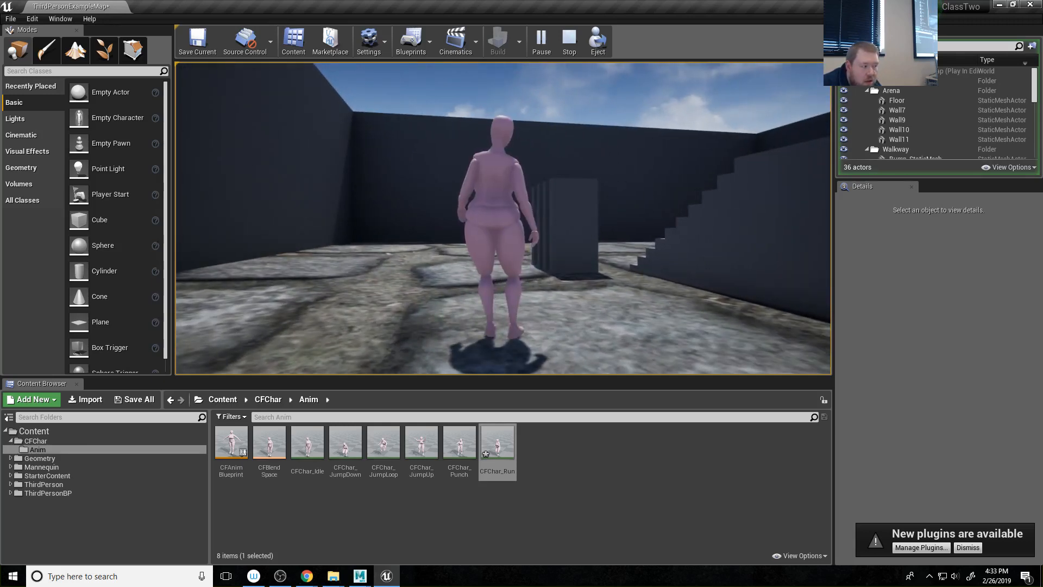
key("space")
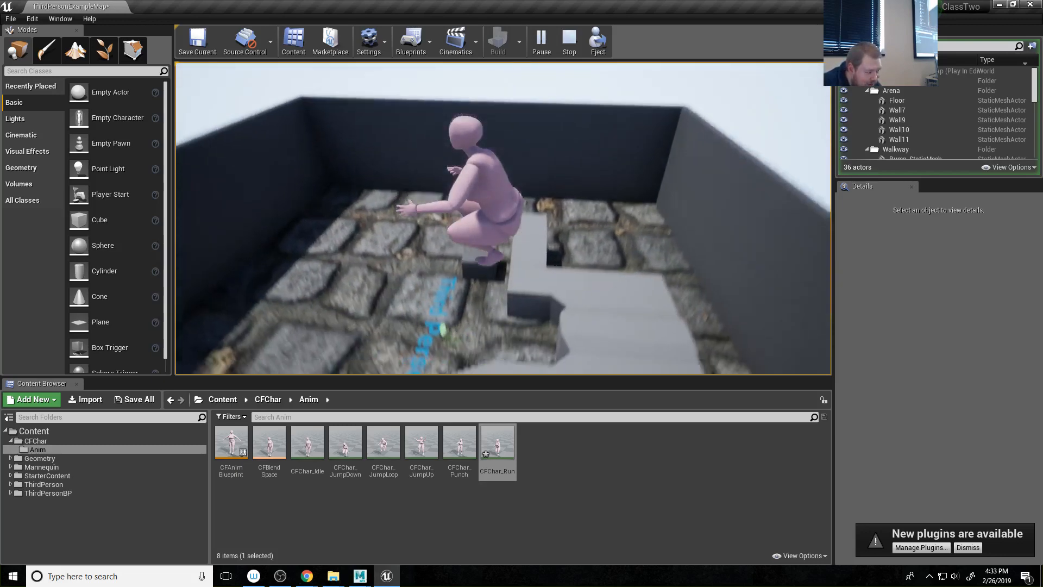
key("w")
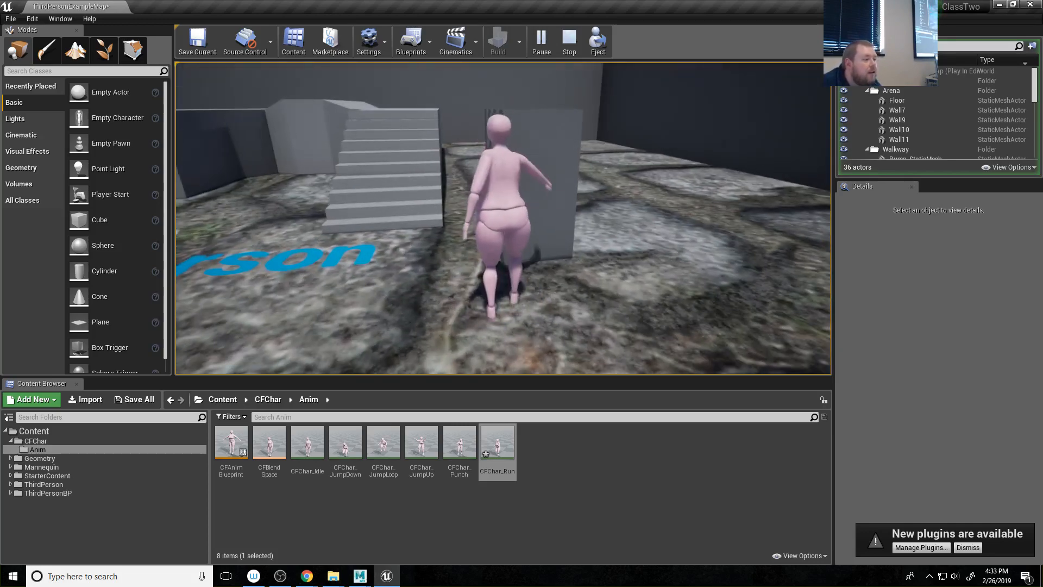
key("Escape")
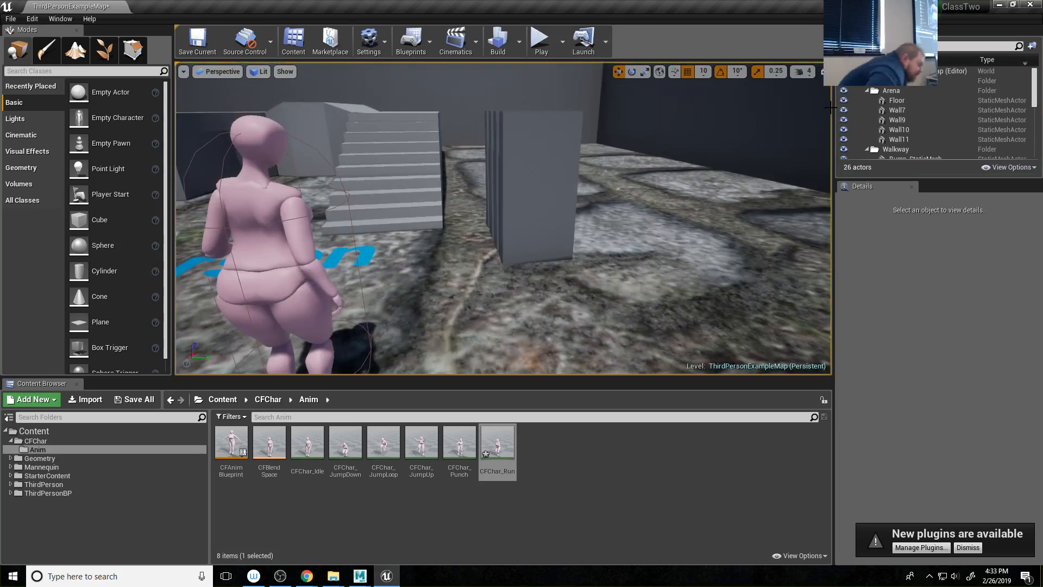